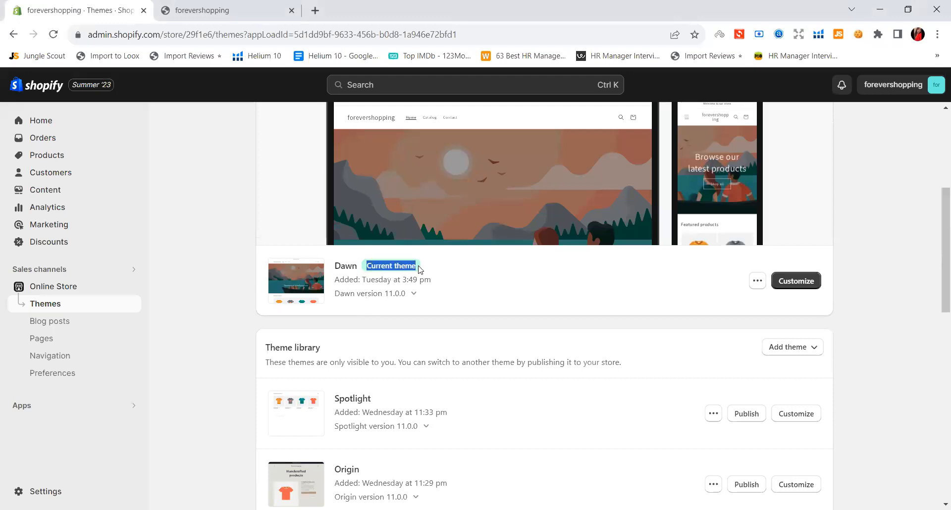
left_click(480, 285)
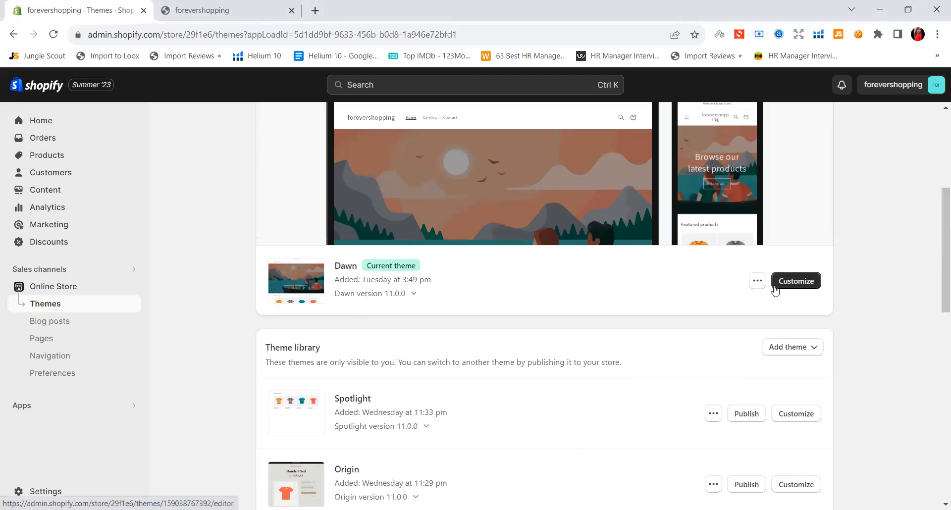
left_click_drag(366, 266, 486, 267)
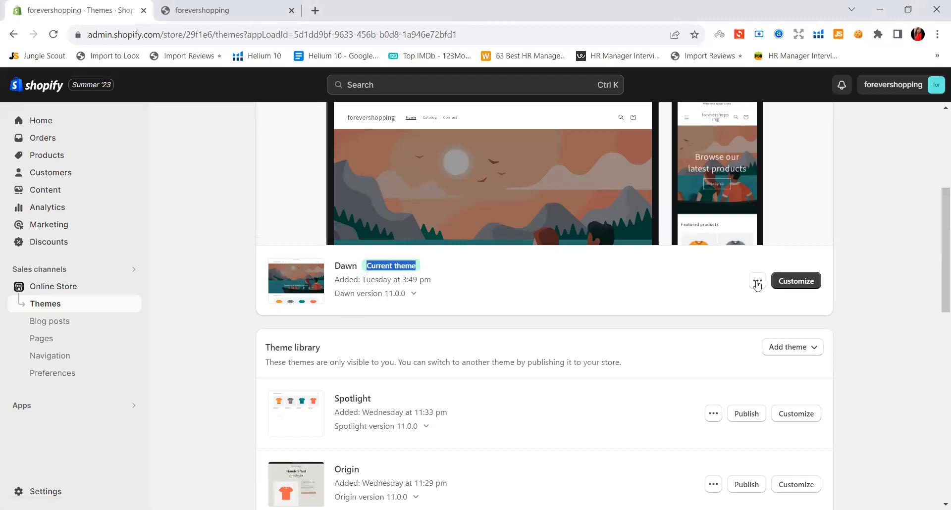
left_click(795, 287)
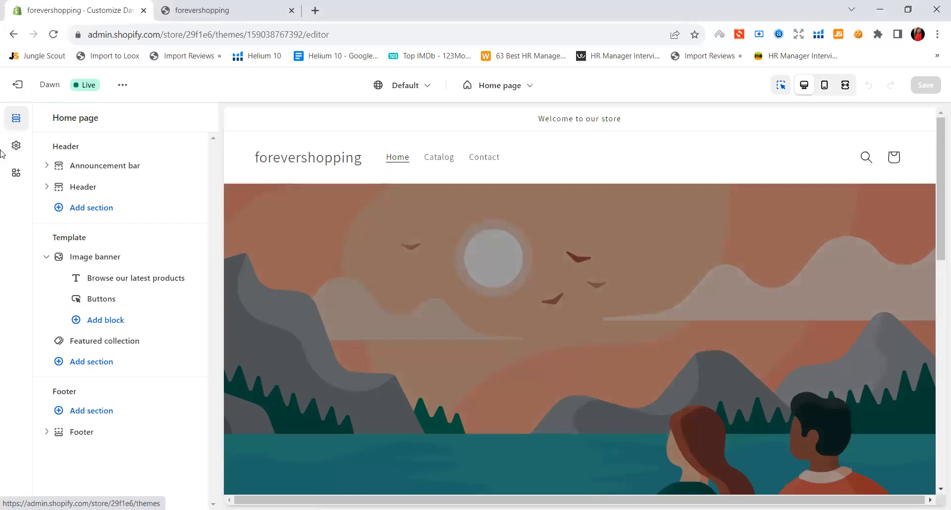
left_click(37, 87)
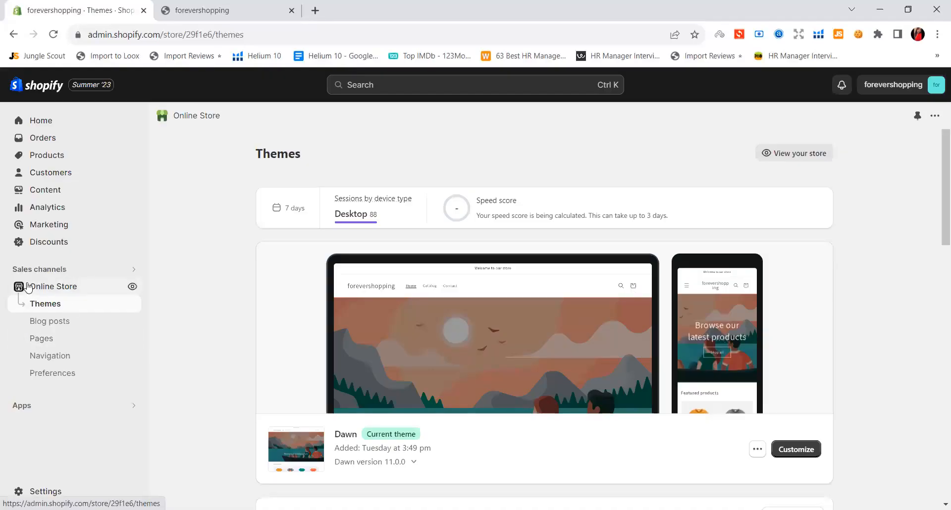
View the live online store in place of the old storefront tab and review its home page down to the featured products.
left_click(132, 288)
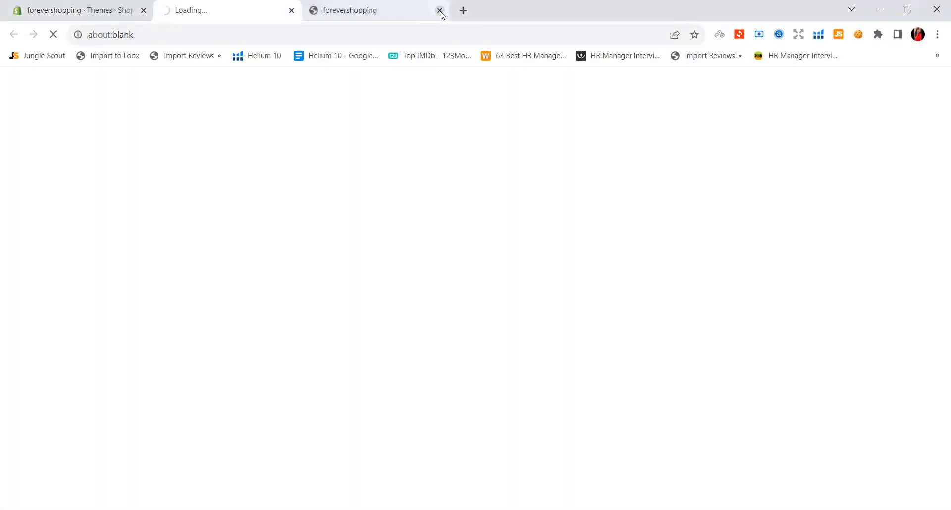
left_click(439, 10)
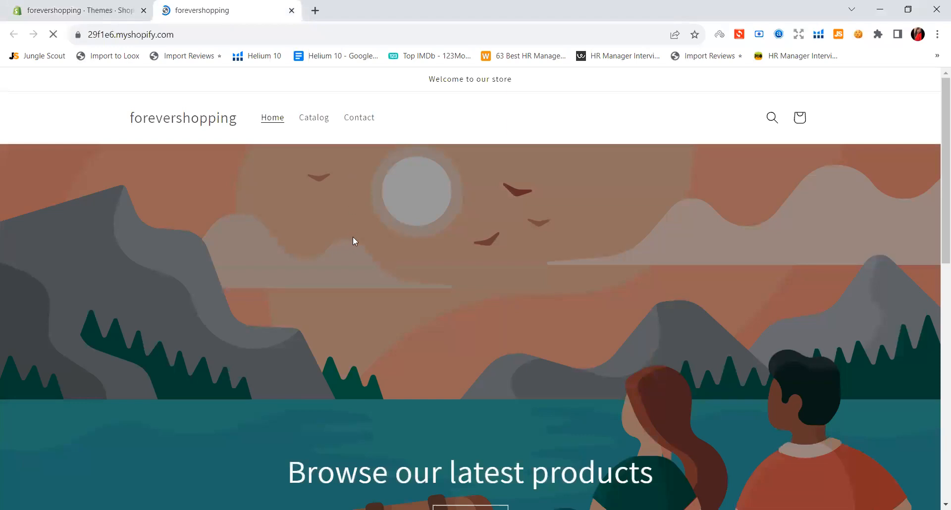
scroll(355, 240, "down", 7)
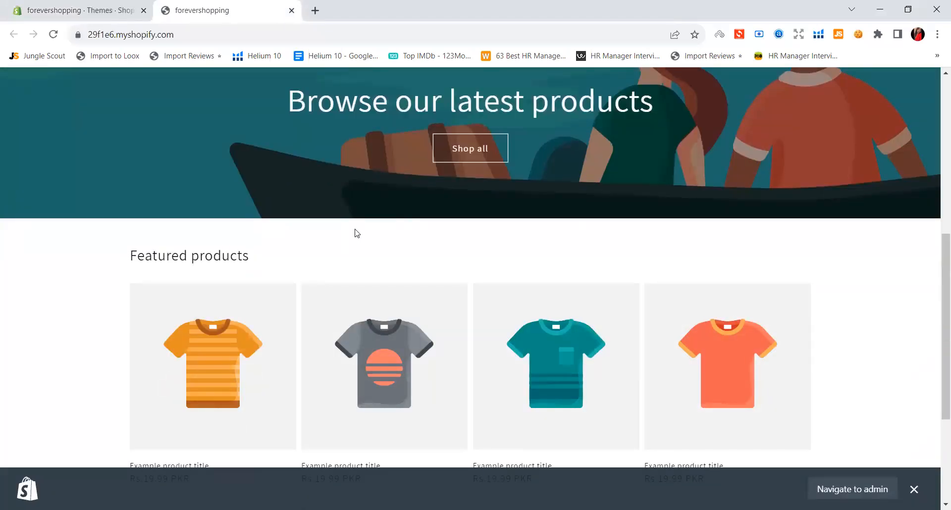
scroll(354, 233, "up", 6)
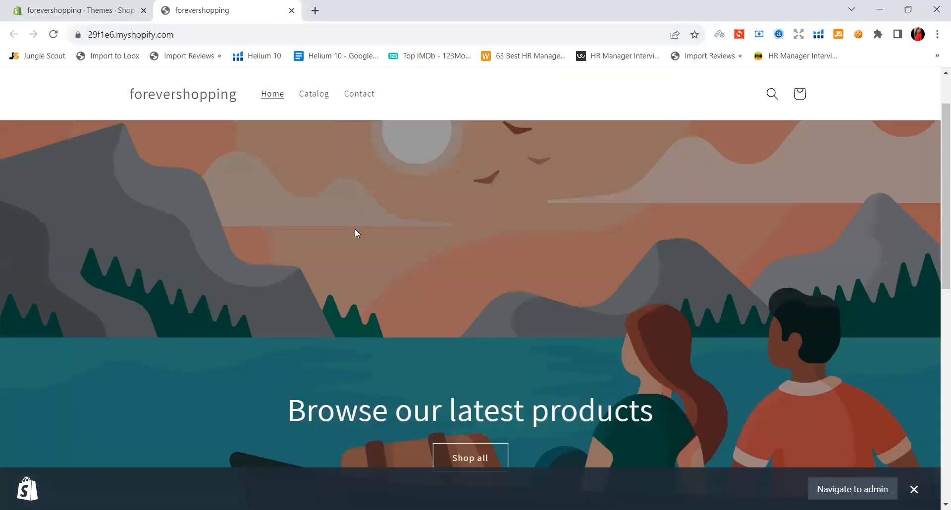
scroll(355, 232, "down", 5)
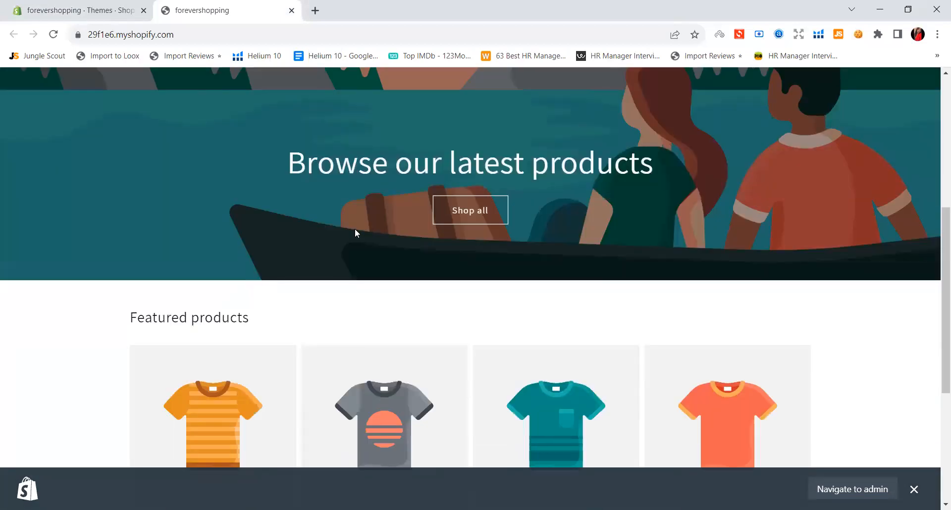
scroll(354, 230, "down", 2)
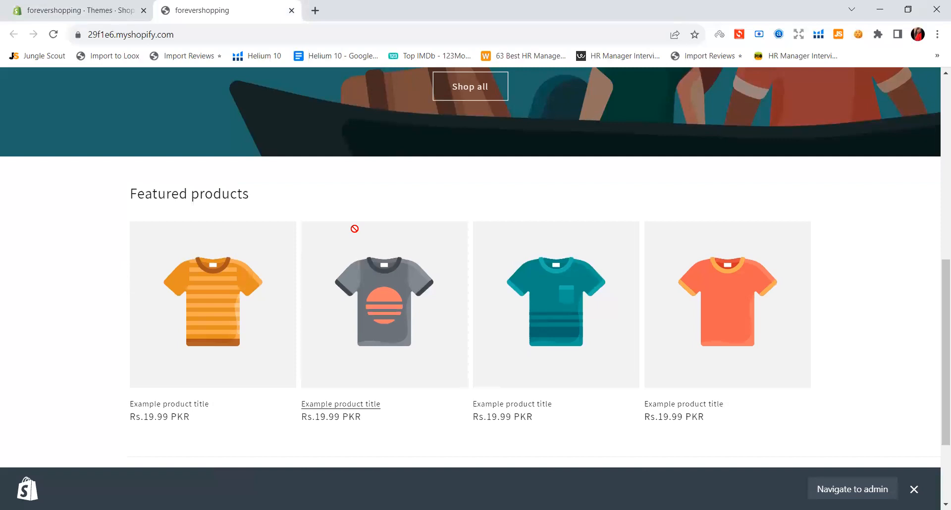
scroll(355, 230, "up", 6)
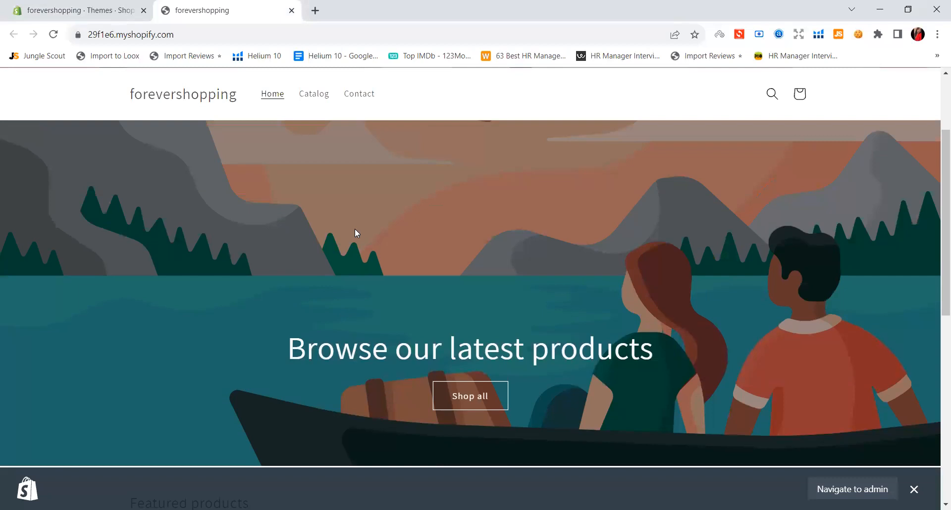
Return to the store's Themes page in the admin and open the current Dawn theme for customization.
left_click(123, 7)
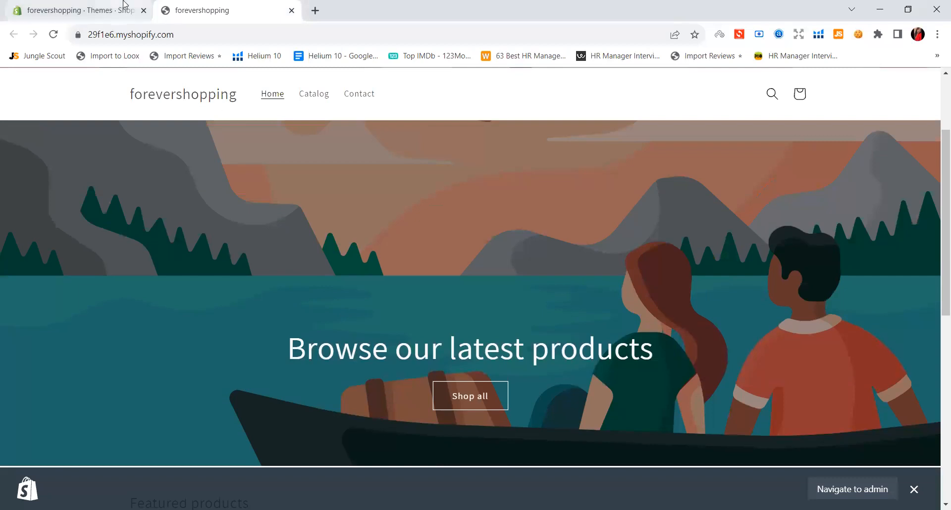
left_click(203, 10)
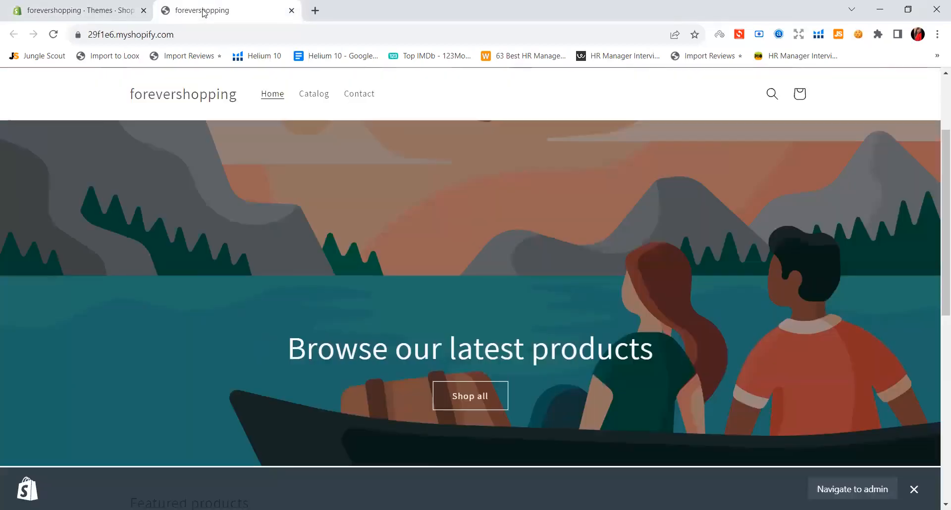
left_click(114, 7)
scroll(789, 378, "down", 3)
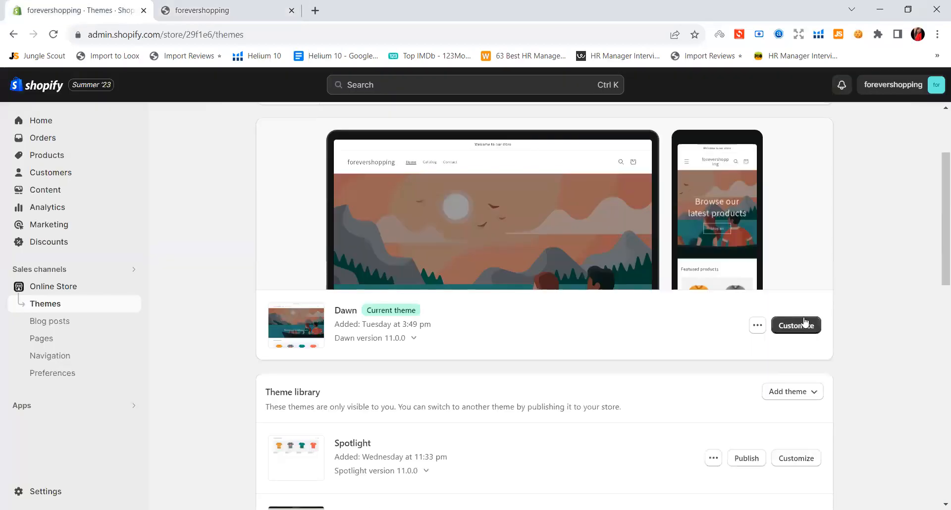
left_click(777, 333)
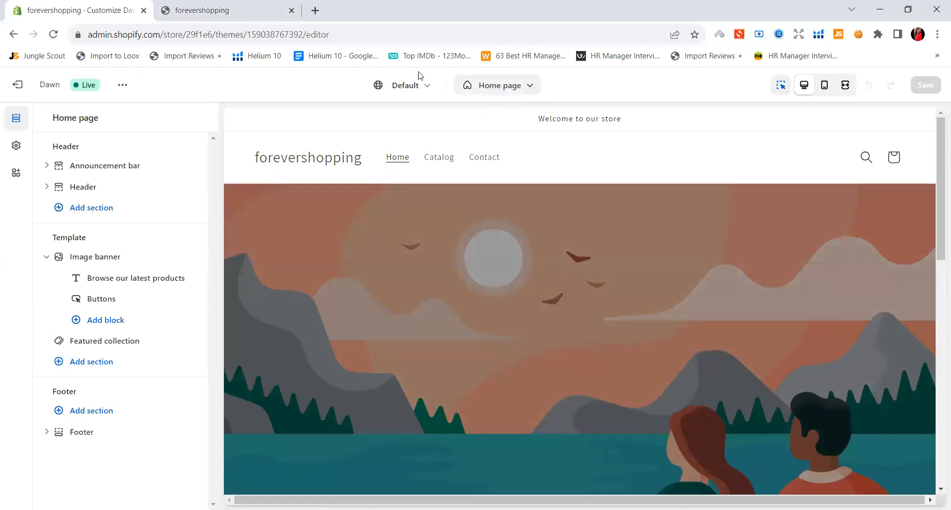
left_click(315, 11)
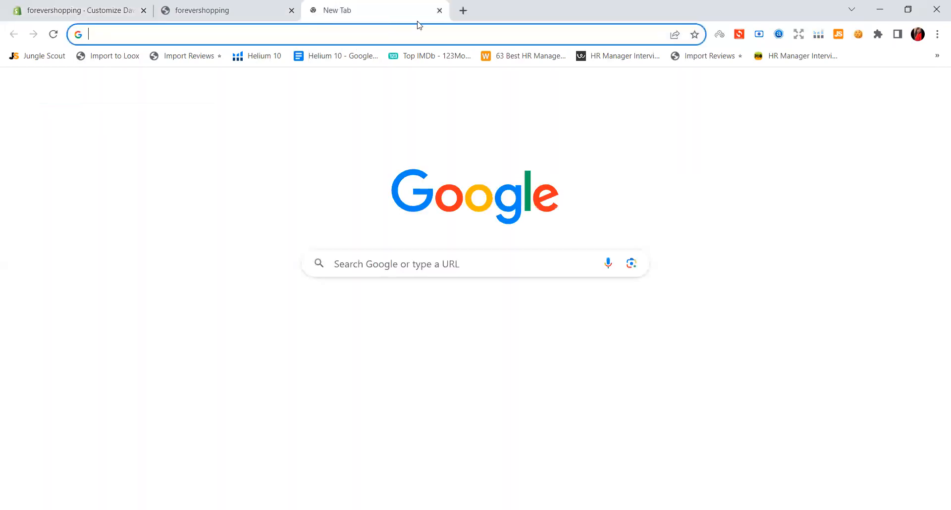
left_click(463, 10)
left_click(394, 11)
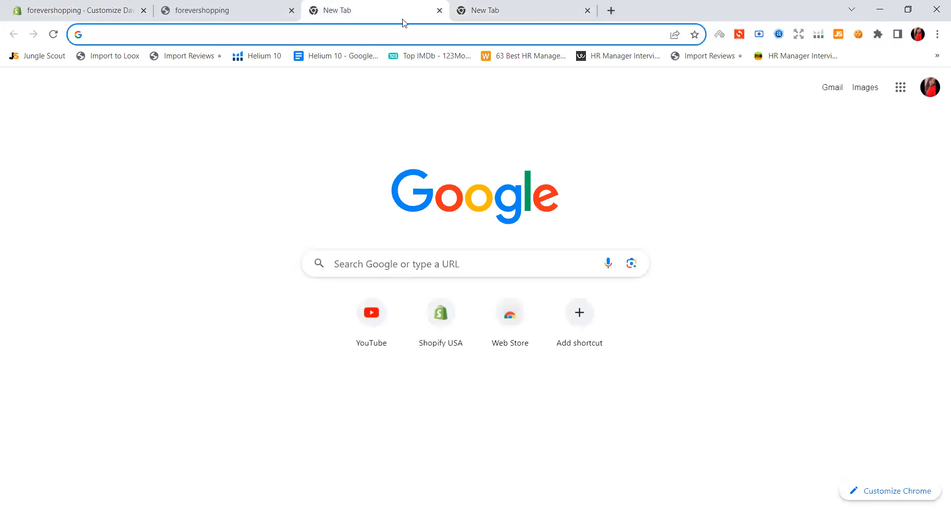
left_click(439, 11)
left_click(438, 12)
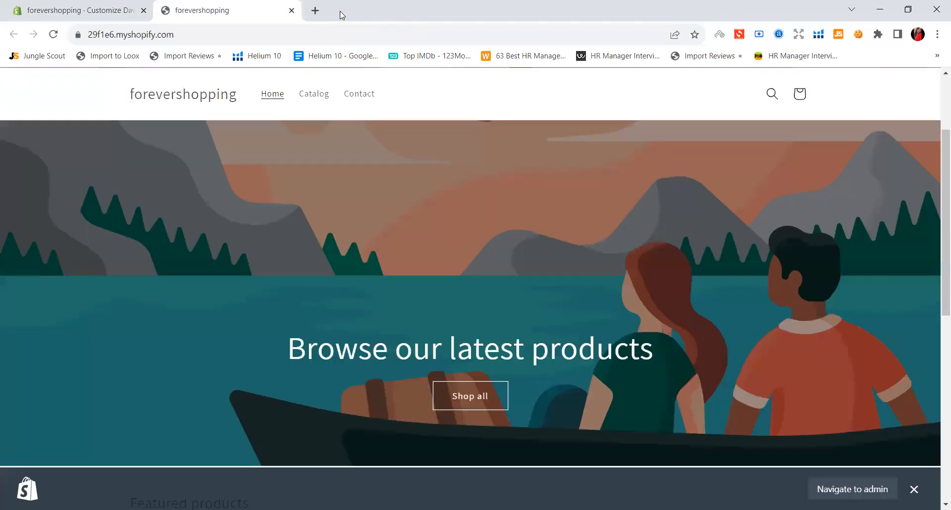
left_click(315, 10)
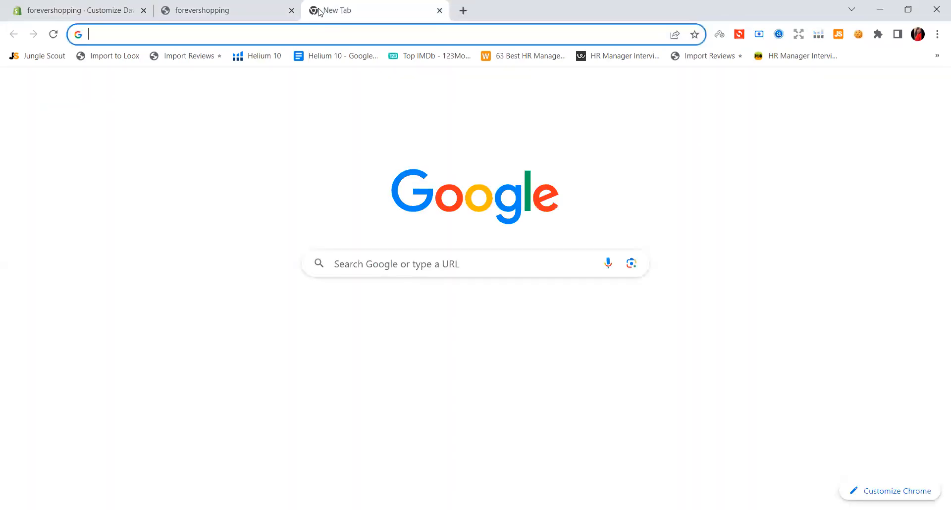
left_click(463, 11)
left_click(611, 11)
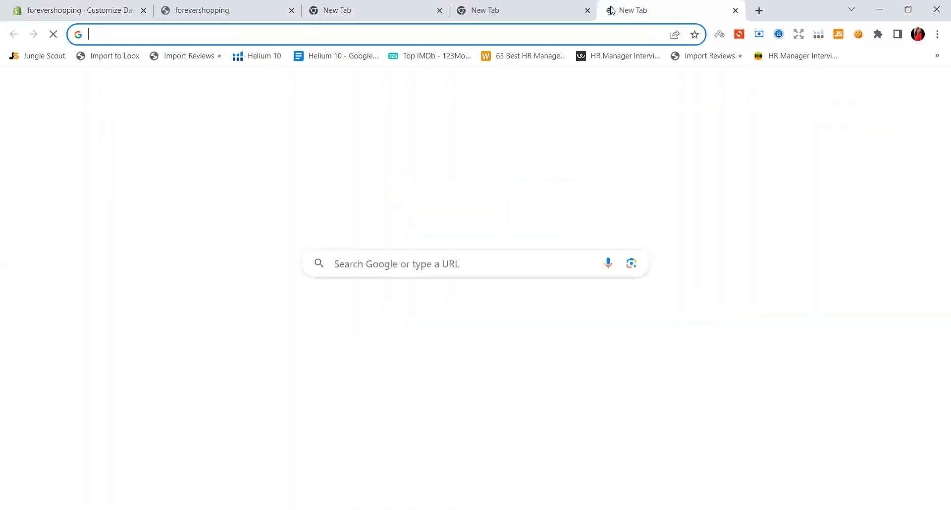
left_click(391, 6)
left_click(546, 12)
left_click(609, 11)
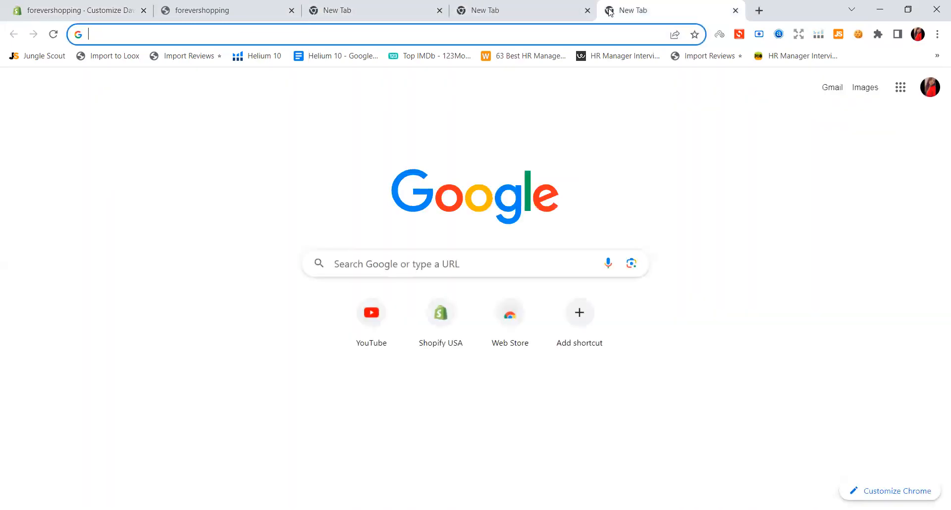
left_click(440, 11)
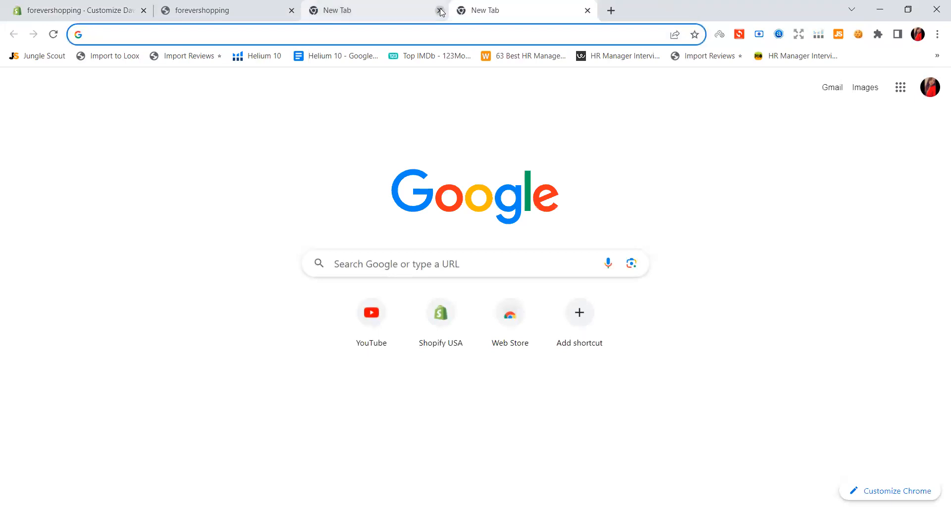
left_click(440, 11)
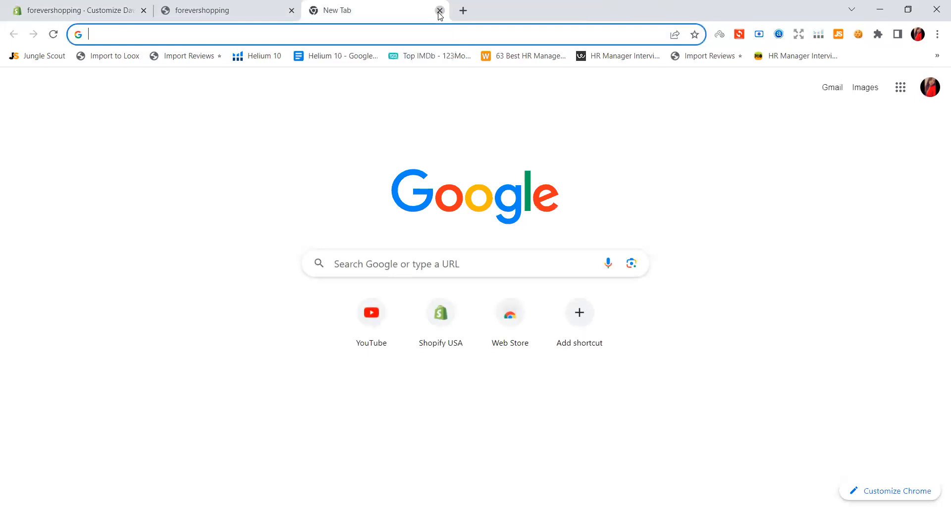
left_click(439, 11)
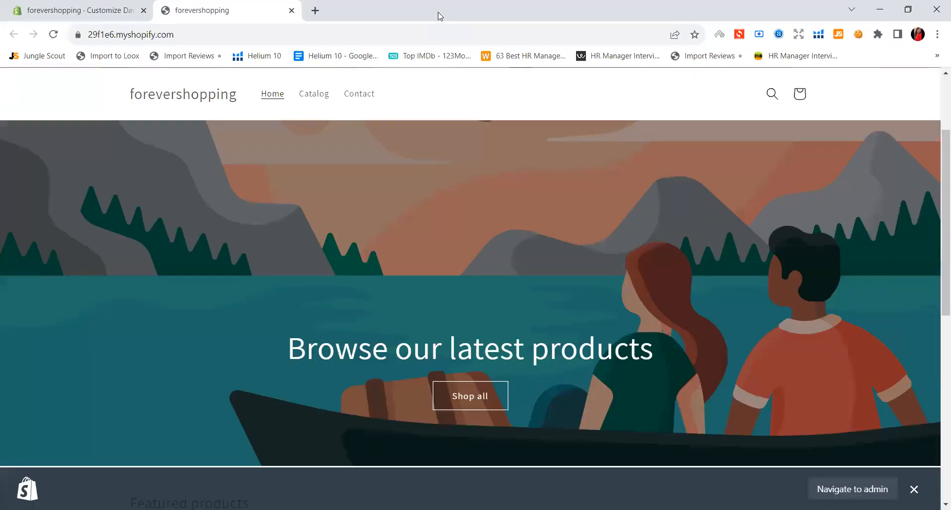
Compare the home page preview in the theme editor with the live storefront's home page.
left_click(101, 10)
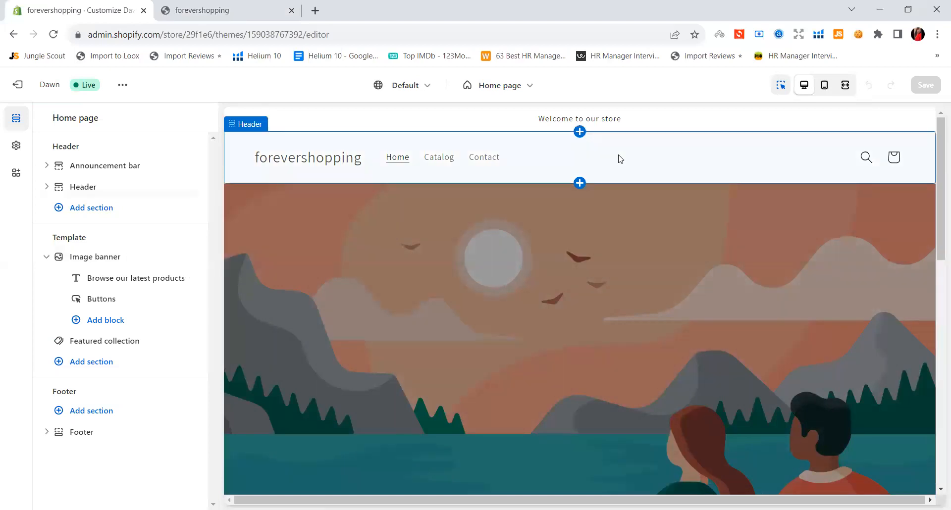
scroll(618, 157, "down", 7)
scroll(618, 156, "down", 5)
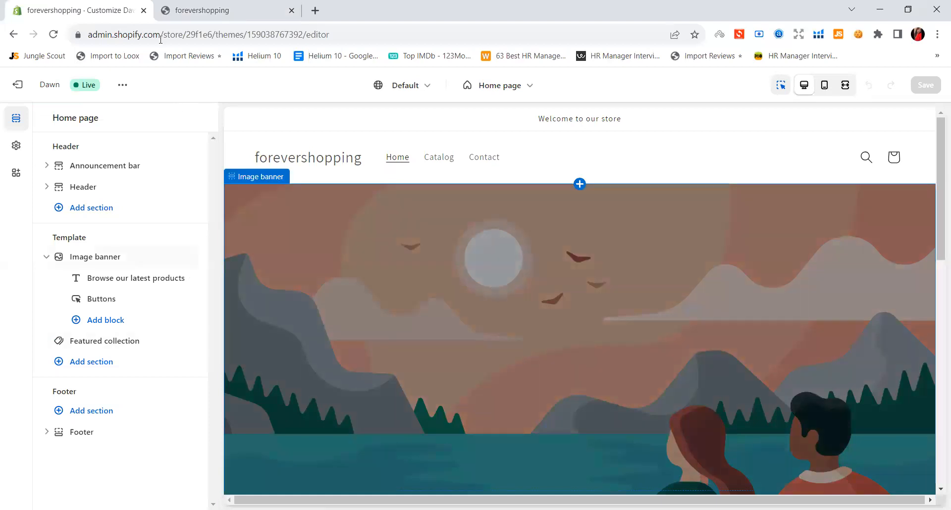
left_click(218, 10)
scroll(246, 272, "down", 9)
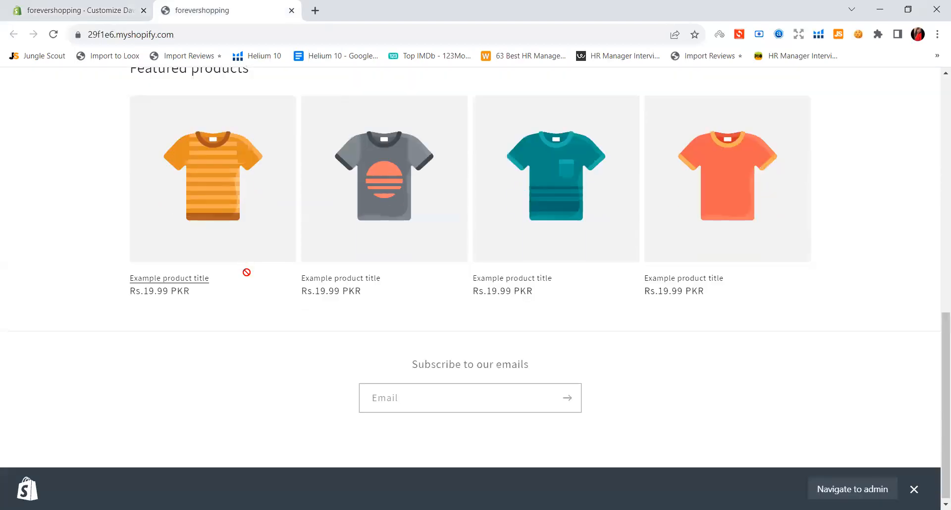
left_click(124, 11)
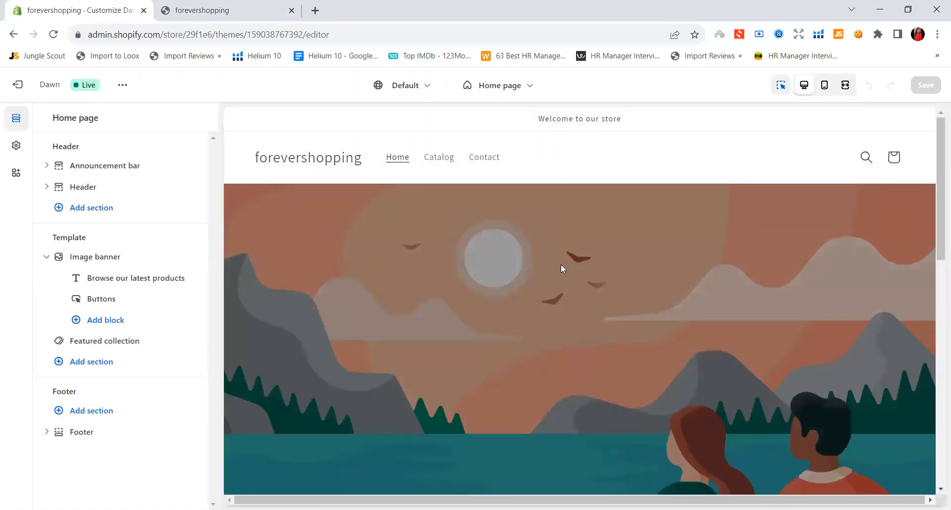
Examine the Dawn home page preview from the header through the image banner and featured products to the footer.
scroll(568, 346, "down", 10)
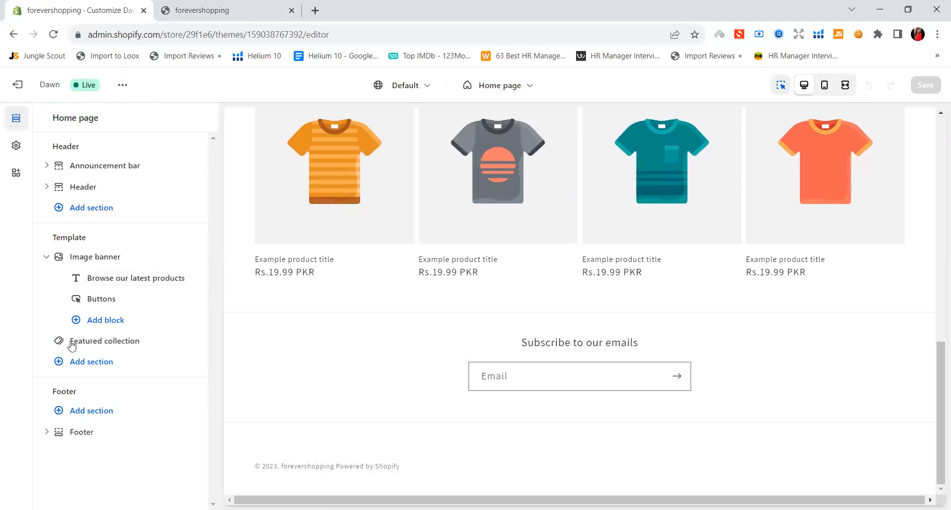
scroll(508, 248, "up", 10)
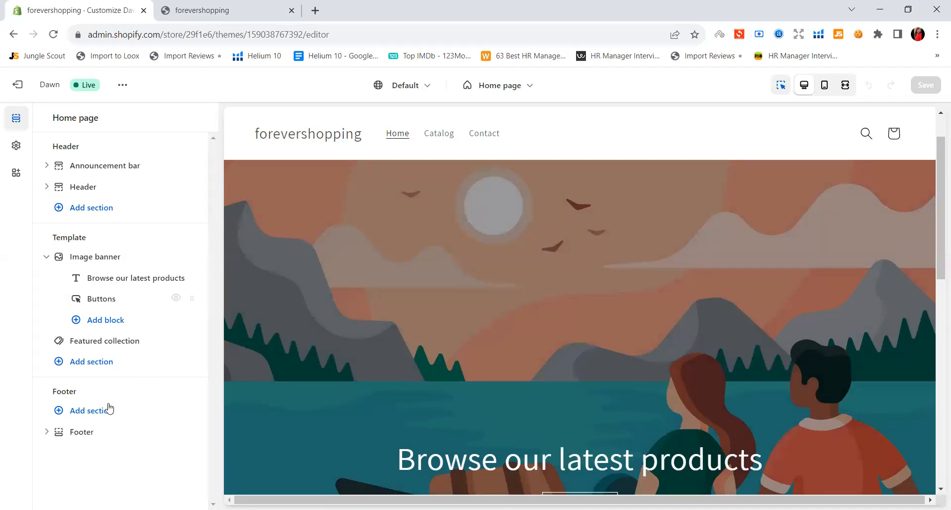
scroll(488, 292, "down", 10)
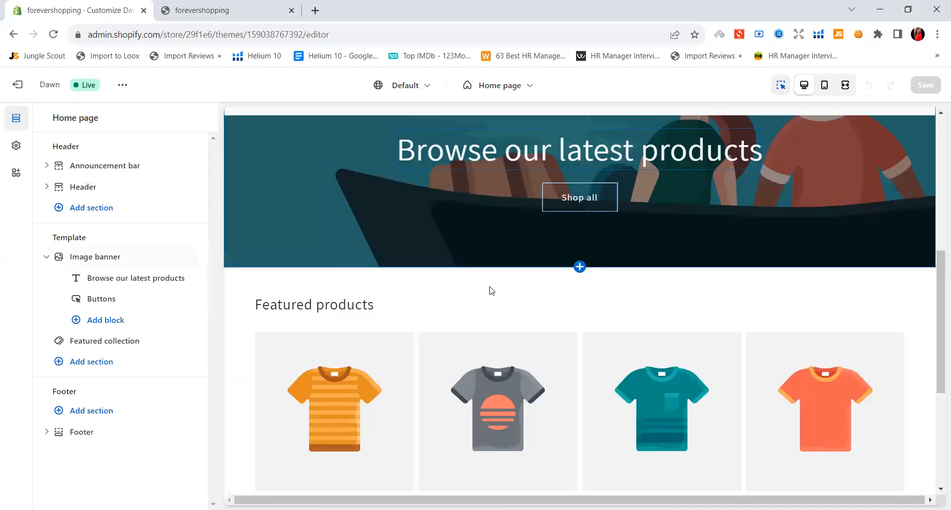
scroll(480, 277, "up", 10)
scroll(480, 278, "up", 1)
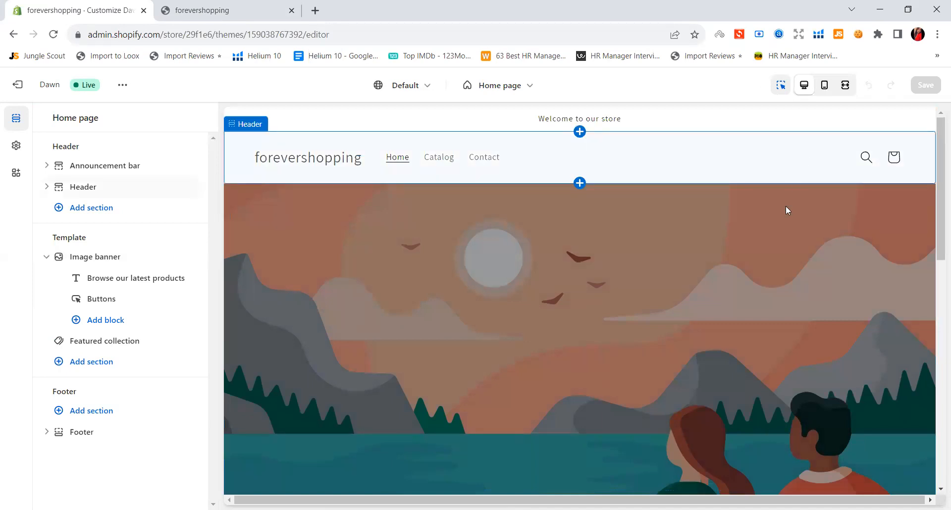
scroll(562, 263, "down", 7)
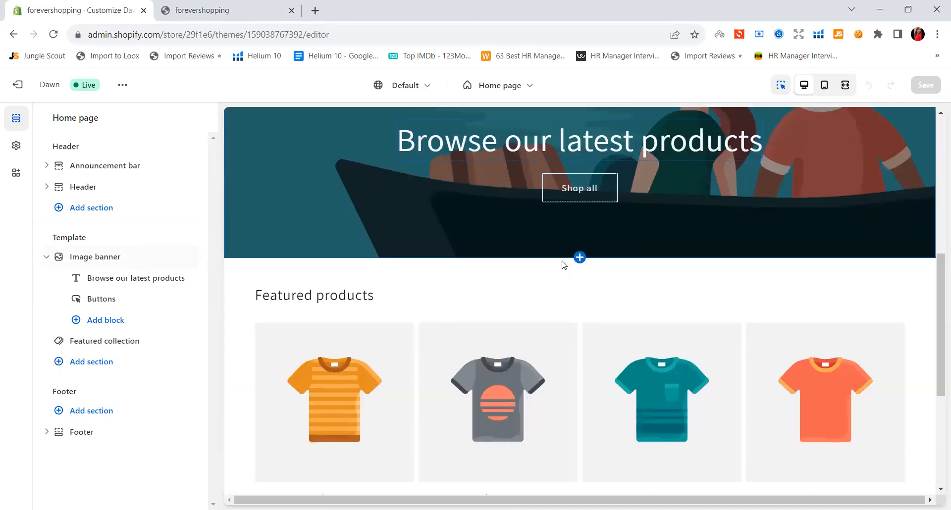
scroll(561, 263, "down", 3)
scroll(562, 260, "up", 10)
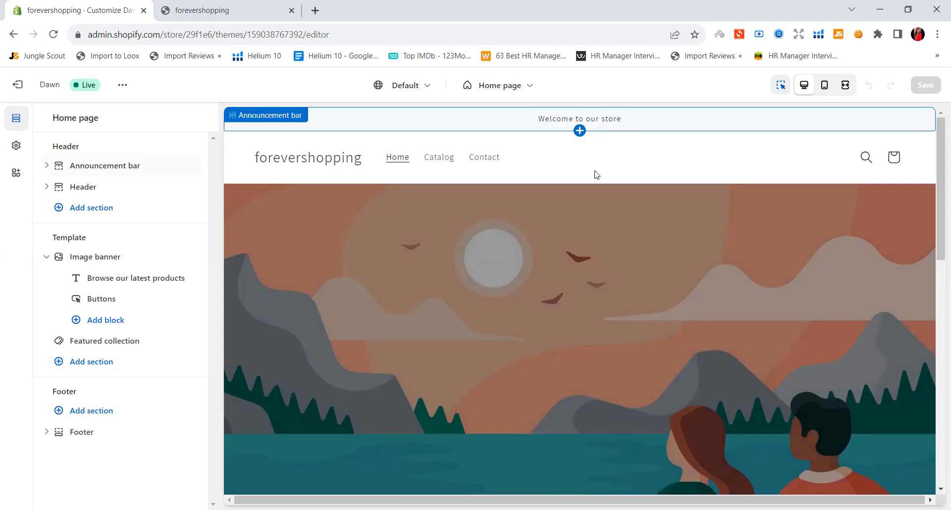
Look over the announcement bar's settings and try hiding the announcement bar section from the home page.
left_click(588, 119)
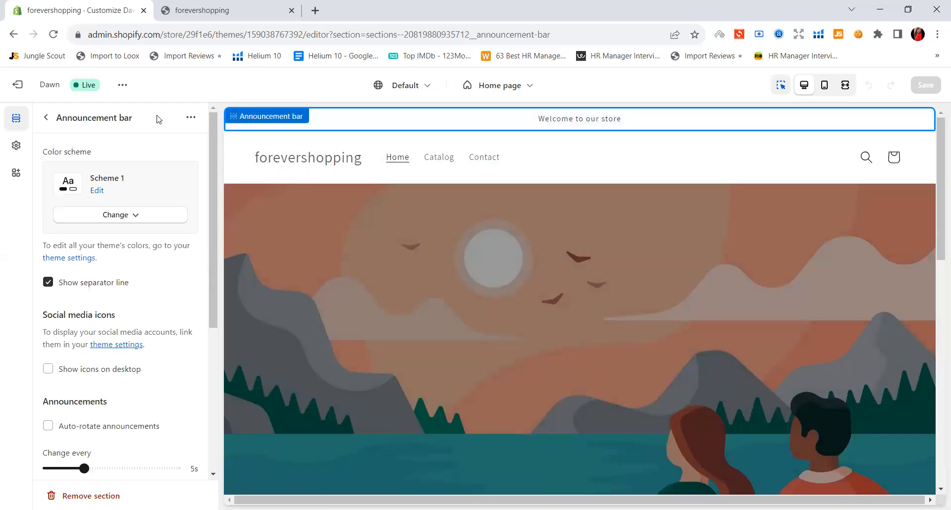
left_click_drag(56, 118, 132, 124)
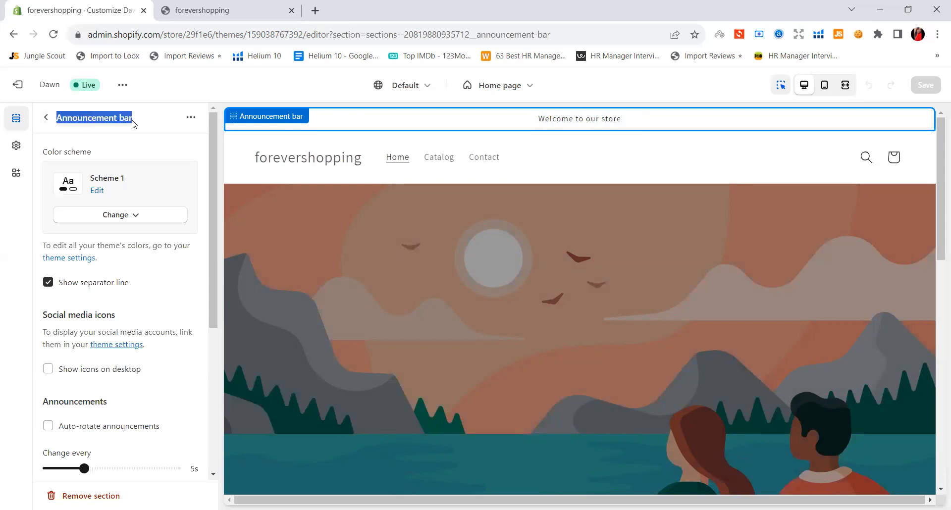
left_click(45, 118)
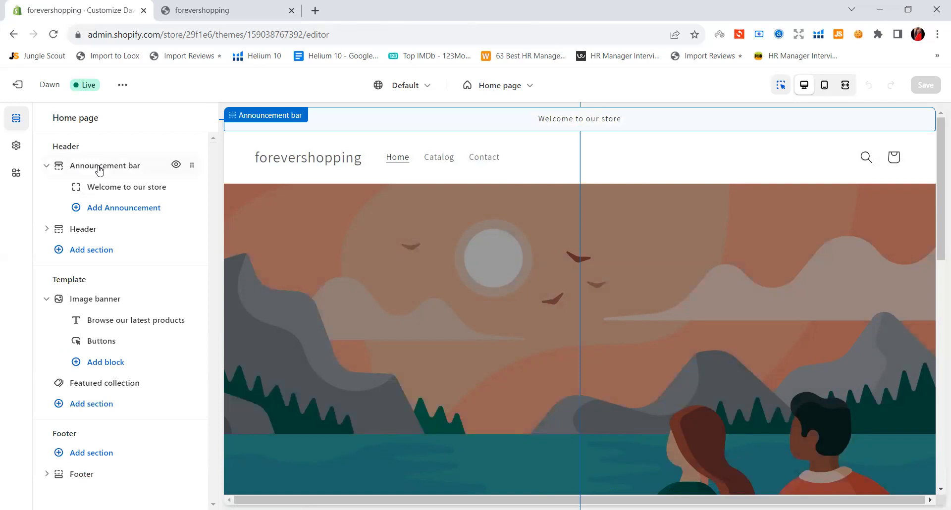
left_click(176, 164)
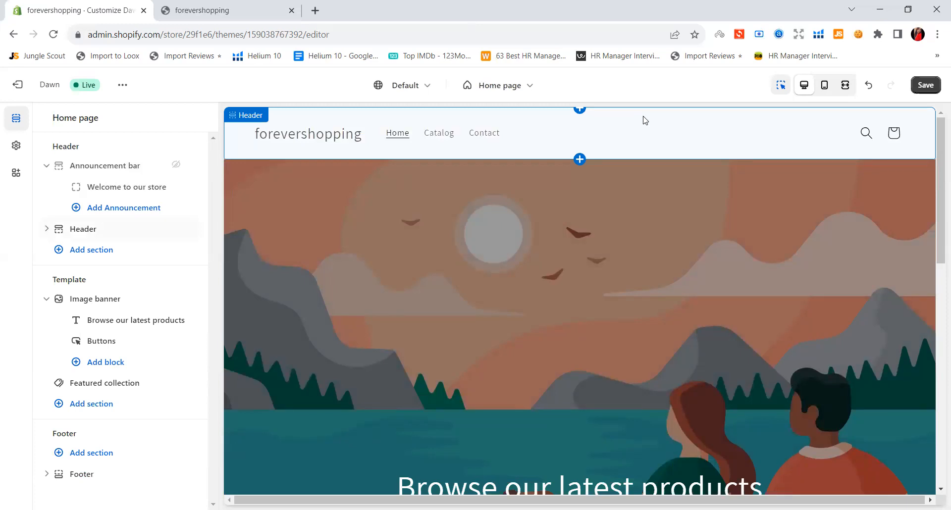
Search the web for limelight in a new browser tab and open the Limelight online clothing store.
left_click(315, 10)
type("lime")
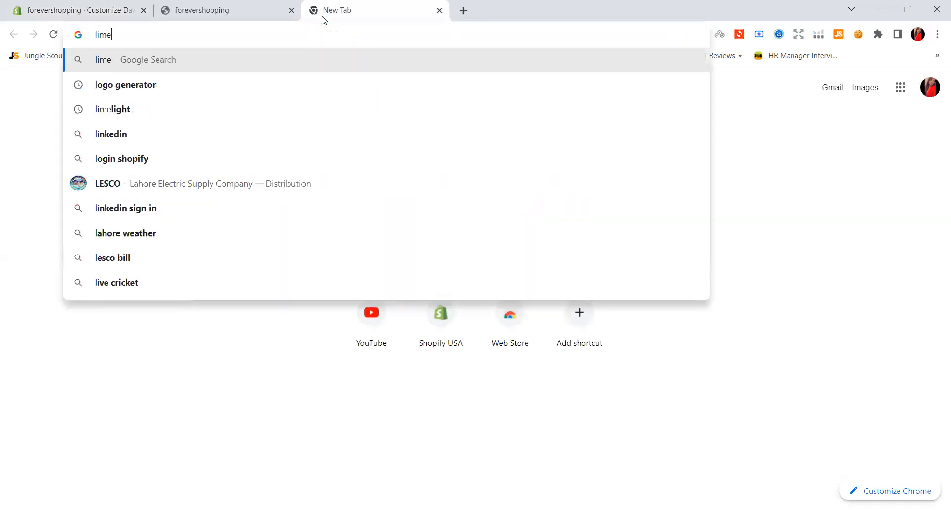
left_click(297, 86)
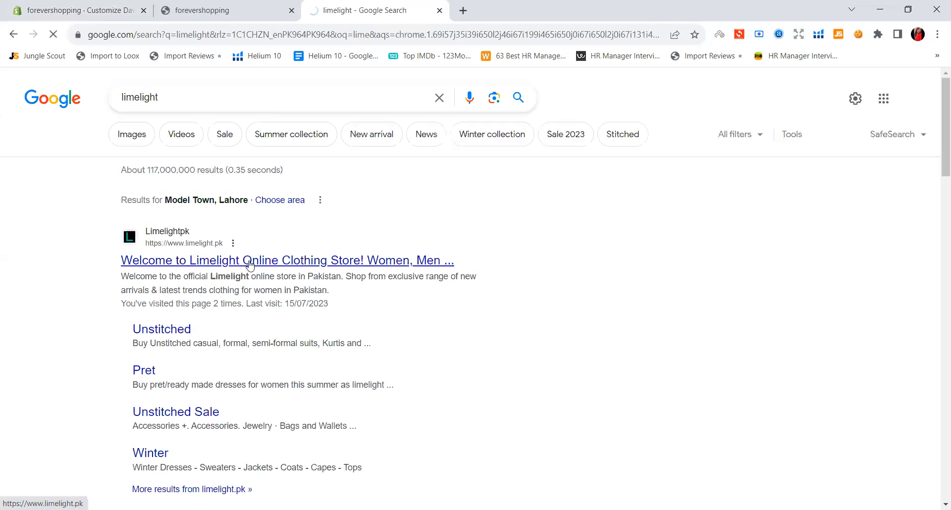
left_click(250, 261)
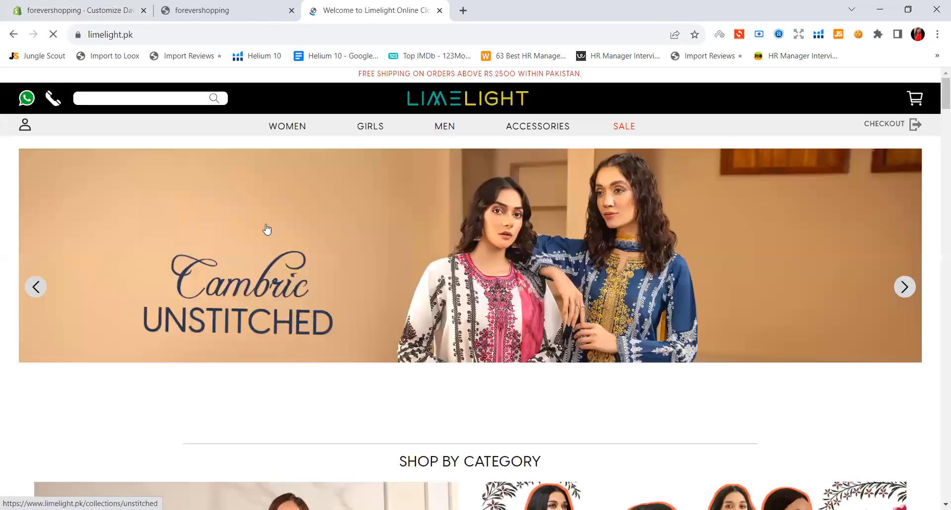
Copy the free shipping announcement text from the top of the Limelight home page.
left_click_drag(358, 74, 416, 74)
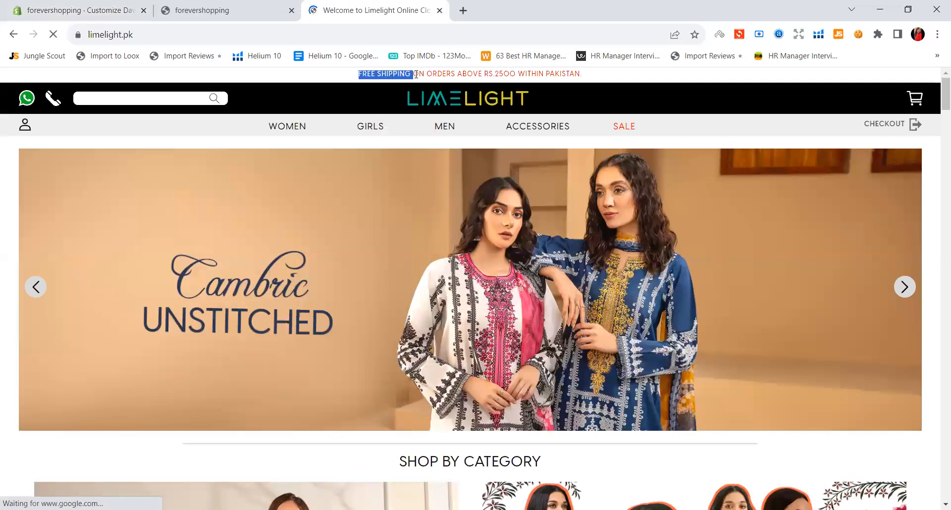
left_click_drag(476, 76, 601, 79)
key("ctrl+c")
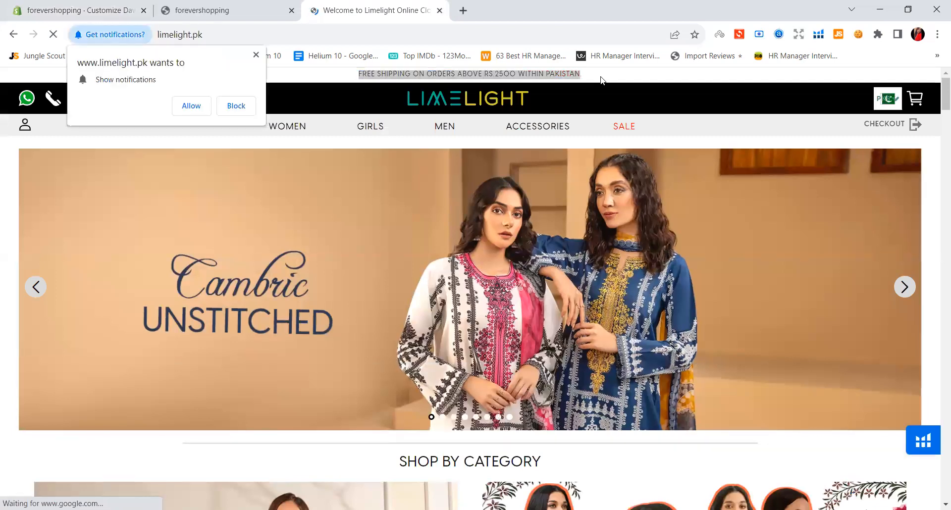
left_click(465, 84)
left_click_drag(350, 74, 601, 78)
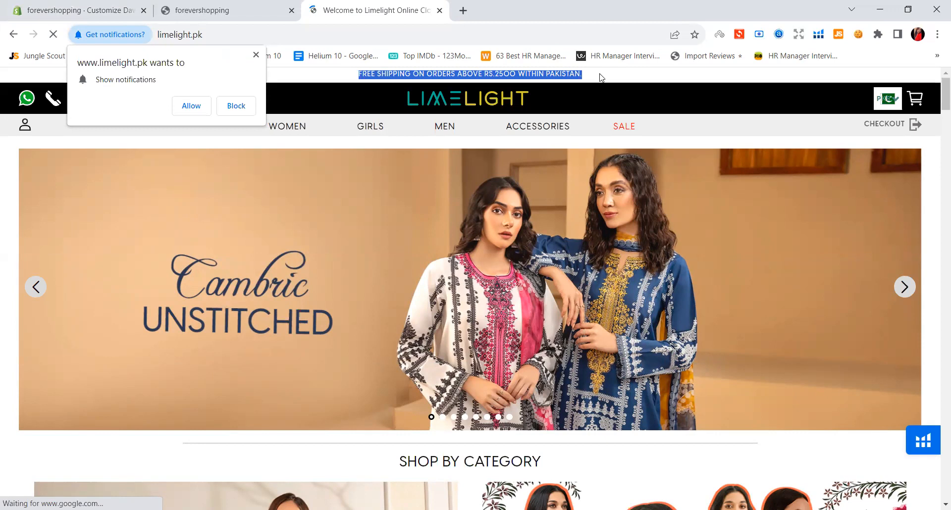
Return to the Shopify theme editor and show the announcement bar section on the home page again.
left_click(192, 8)
left_click(110, 5)
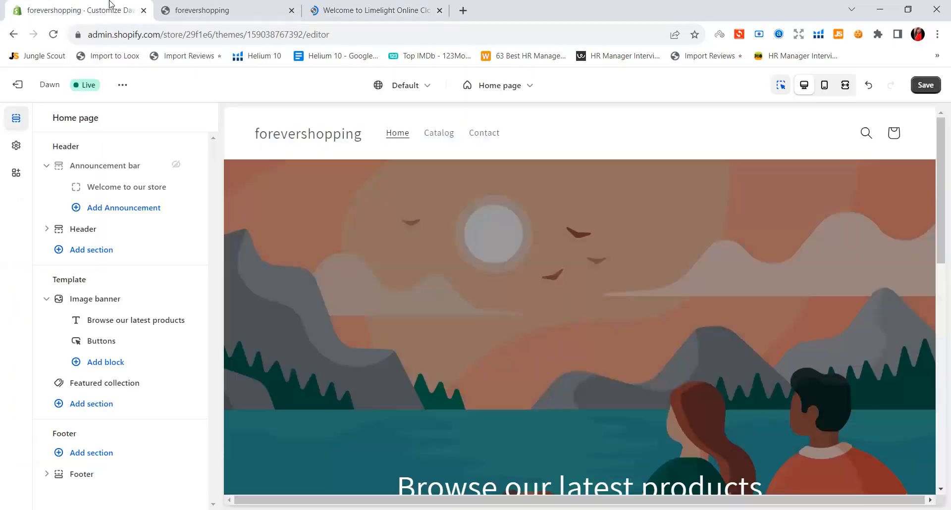
mouse_move(192, 169)
left_click(175, 168)
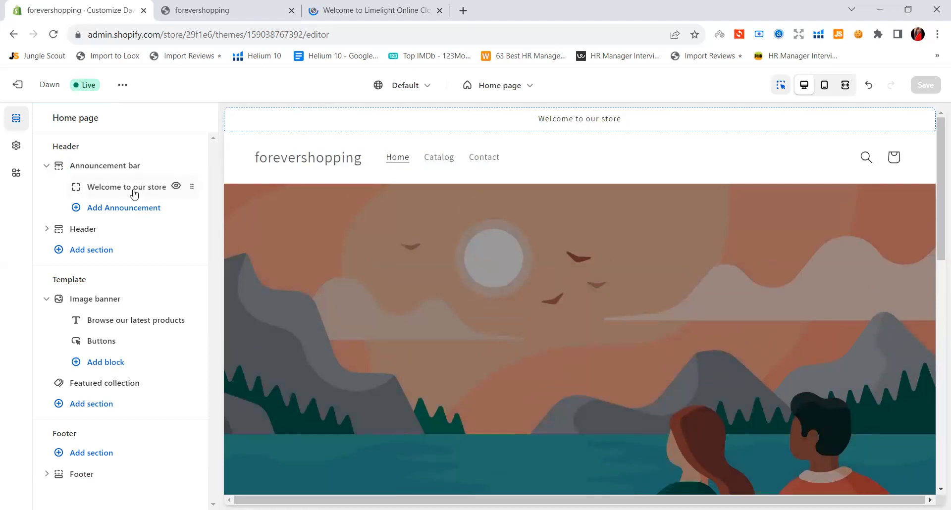
Replace the "Welcome to our store" announcement text with the copied "FREE SHIPPING ON ORDERS ABOVE RS.2500 WITHIN PAKISTAN.".
left_click(96, 194)
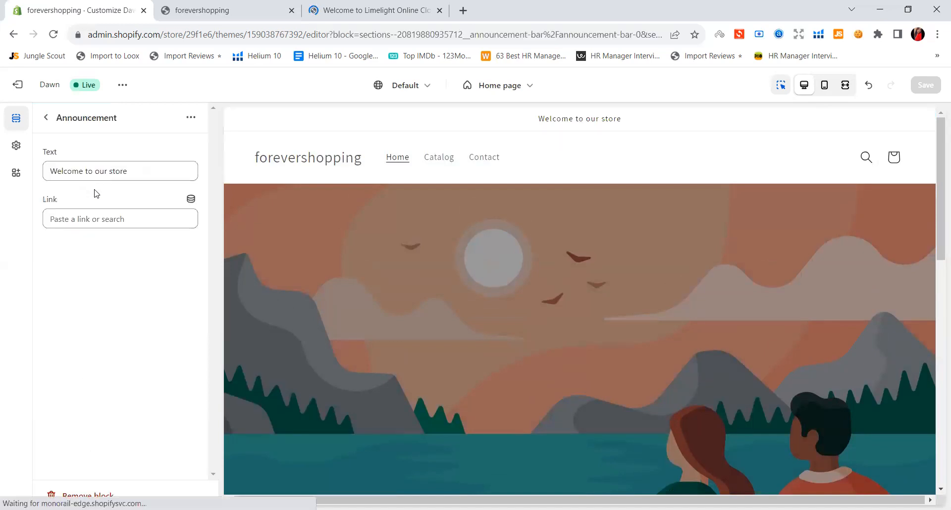
double_click(49, 152)
left_click(170, 174)
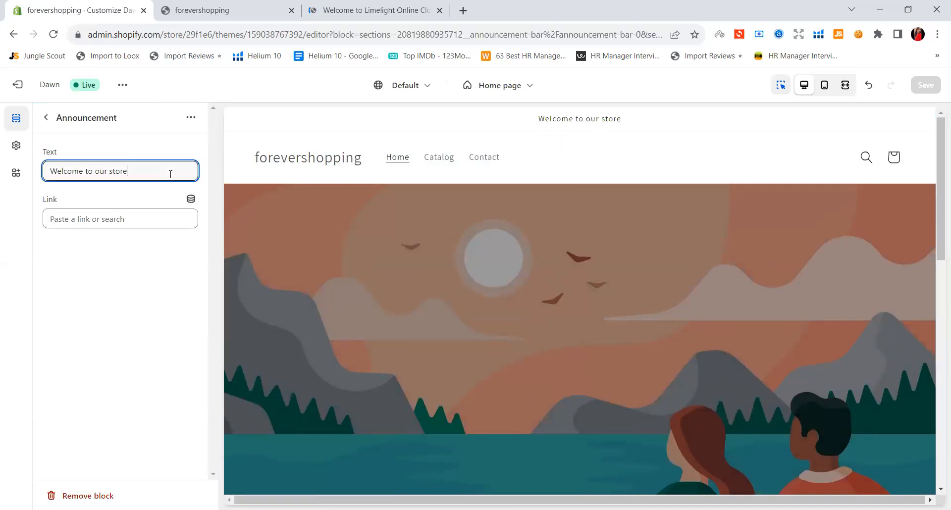
key("BackSpace")
key("BackSpace")
key("BackSpace")
key("BackSpace")
key("BackSpace")
key("BackSpace")
key("BackSpace")
key("BackSpace")
key("BackSpace")
key("BackSpace")
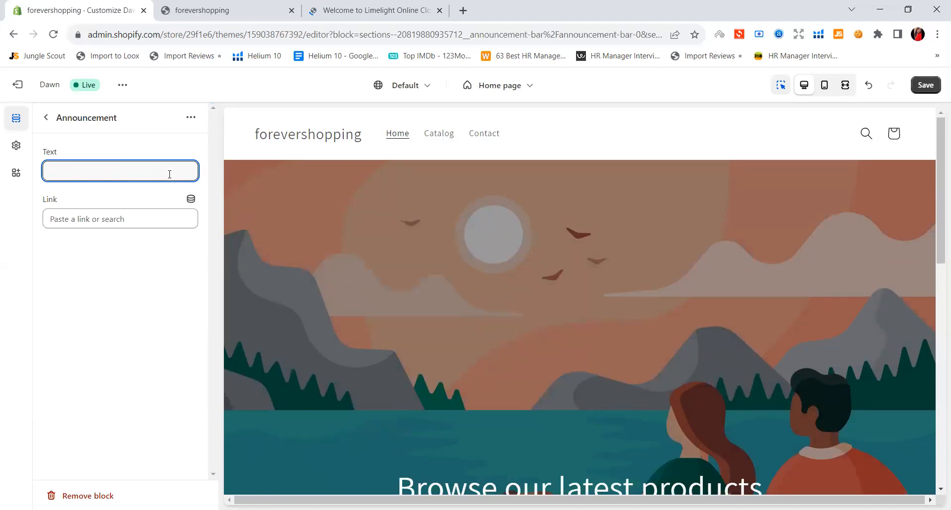
key("ctrl+v")
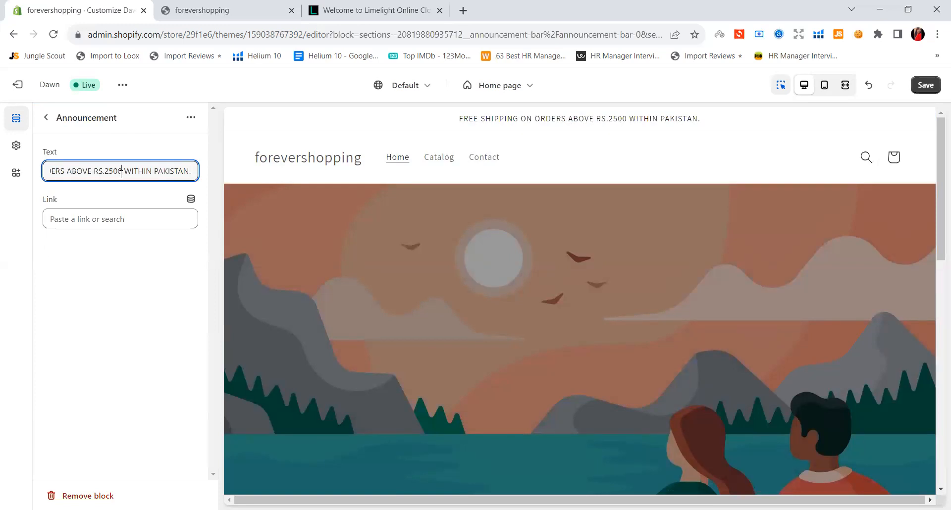
Change the free shipping threshold in the announcement text to RS.4000.
key("BackSpace")
key("BackSpace")
key("BackSpace")
key("BackSpace")
key("BackSpace")
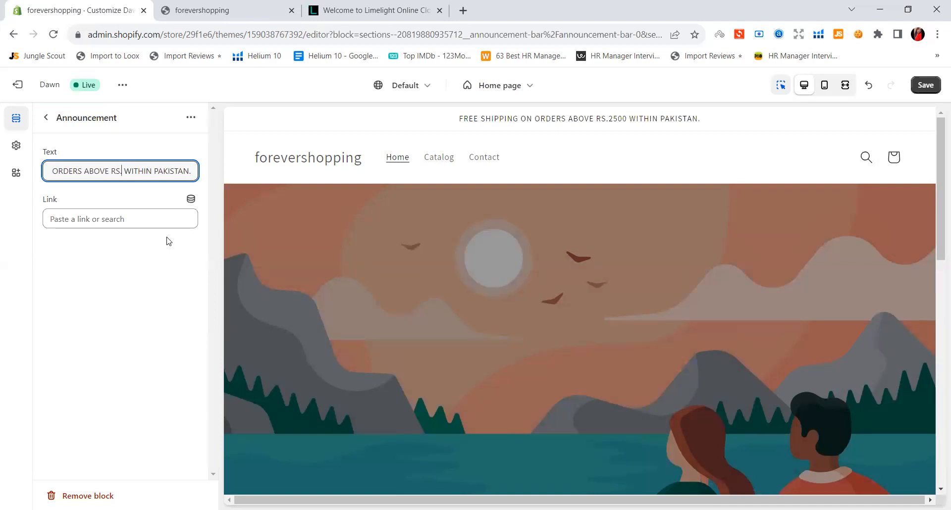
type(".400")
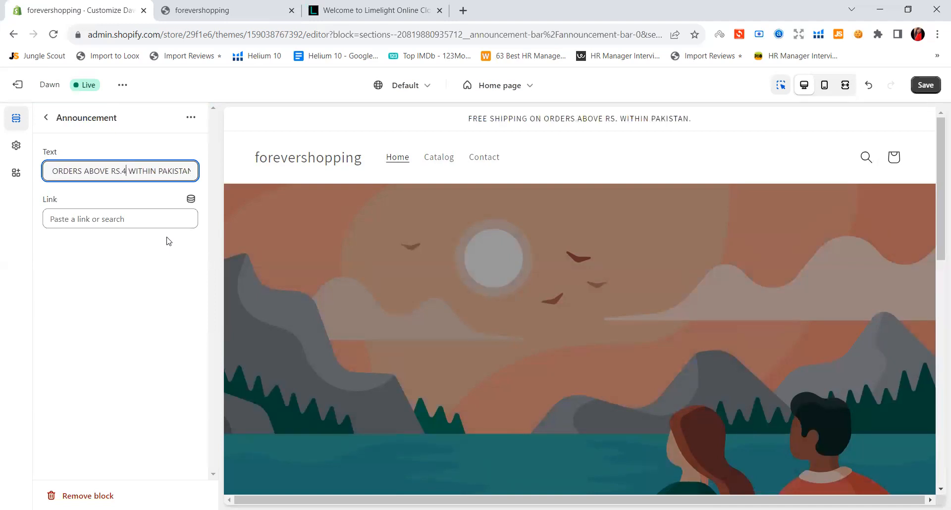
type("0")
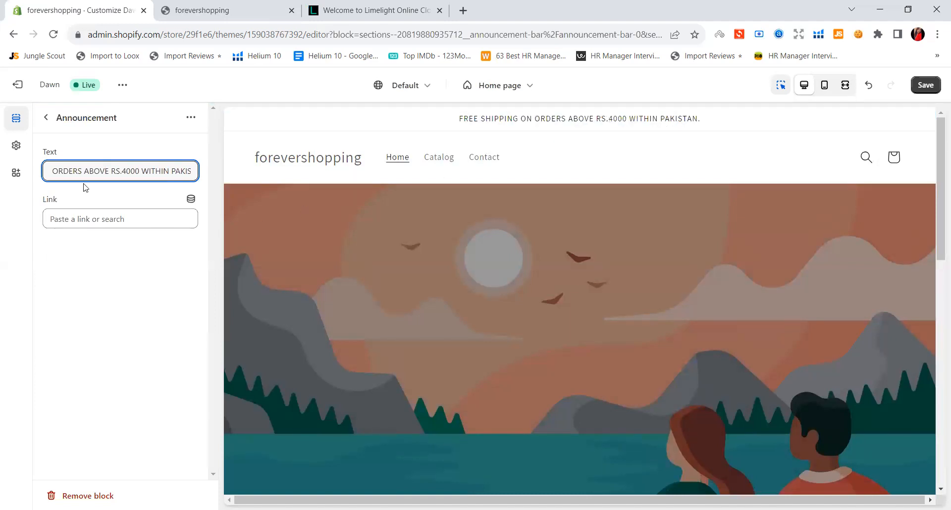
Examine how the announcement line and logo link behave on the Limelight home page, and return to the announcement's settings.
double_click(50, 152)
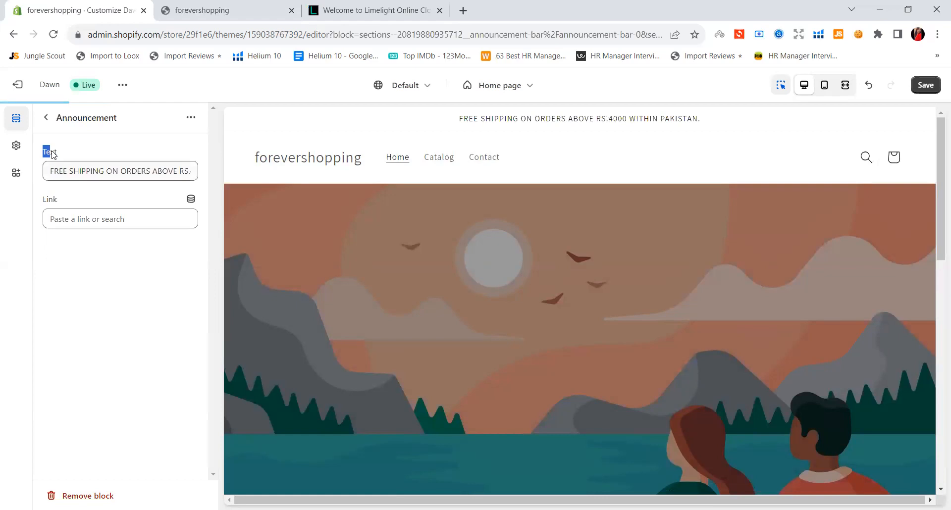
double_click(50, 199)
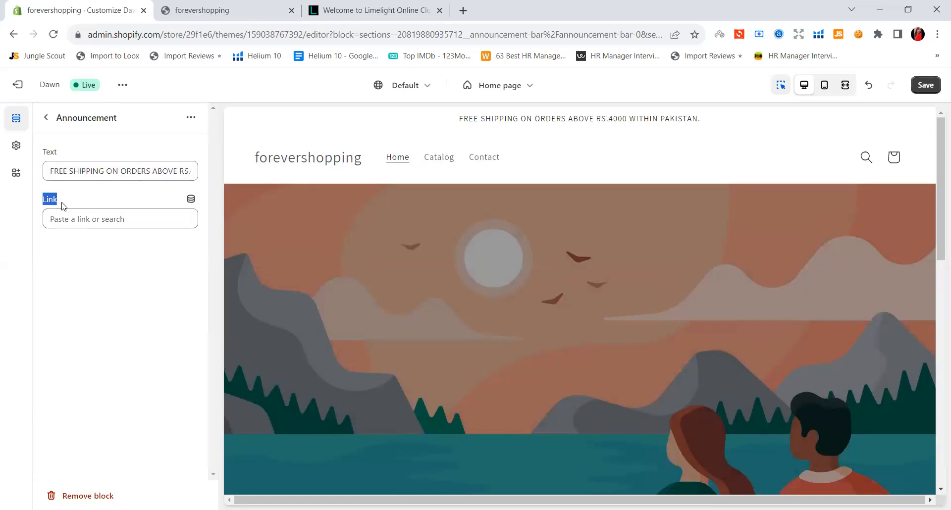
left_click(364, 11)
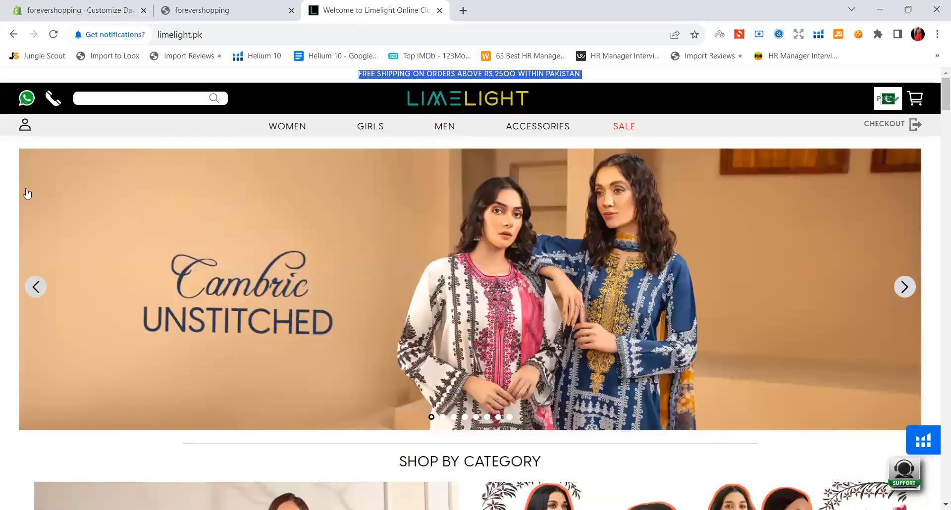
left_click(420, 74)
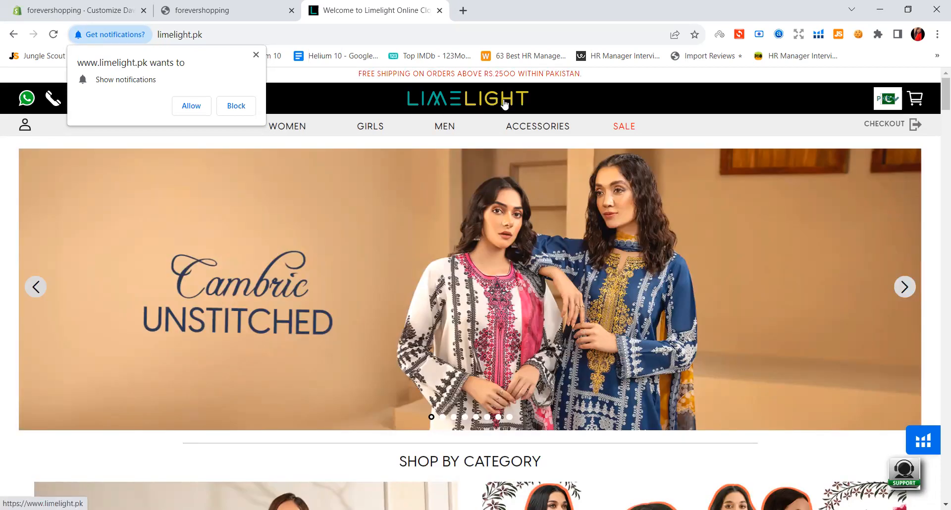
left_click(449, 101)
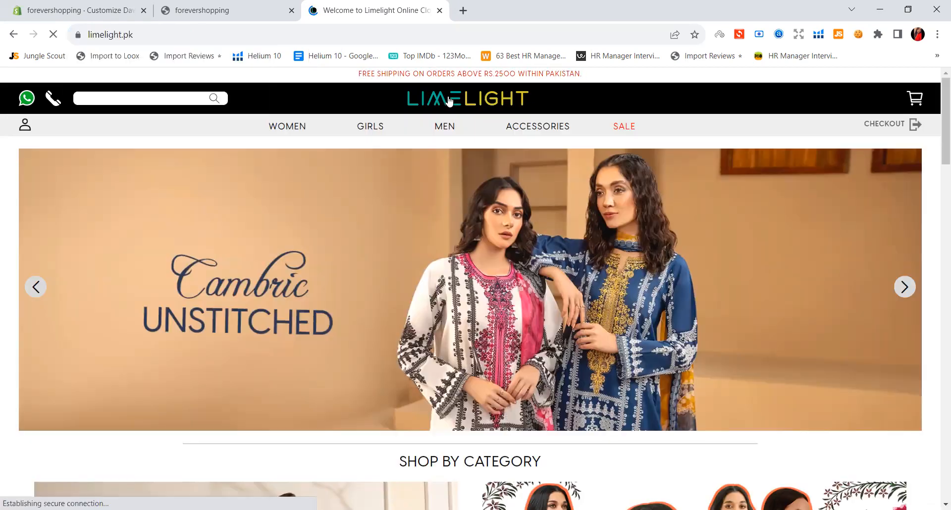
scroll(438, 245, "down", 12)
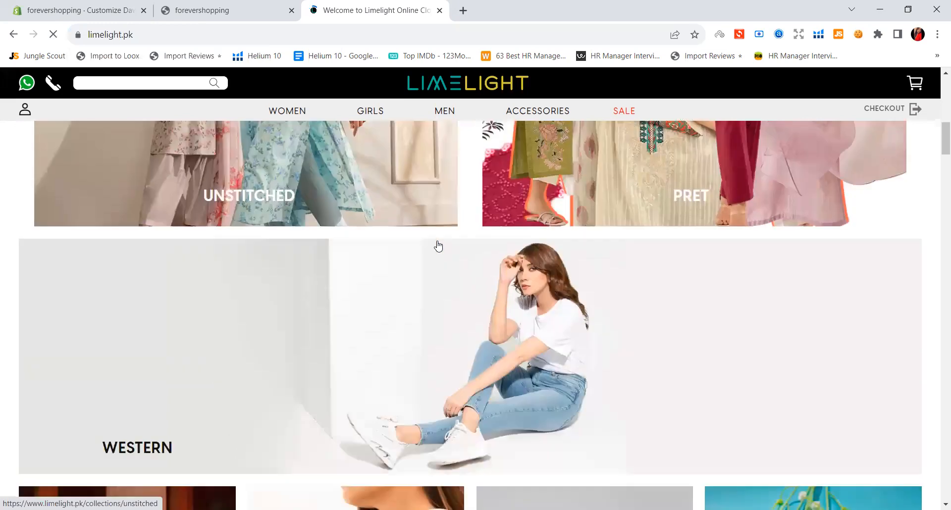
scroll(438, 246, "up", 9)
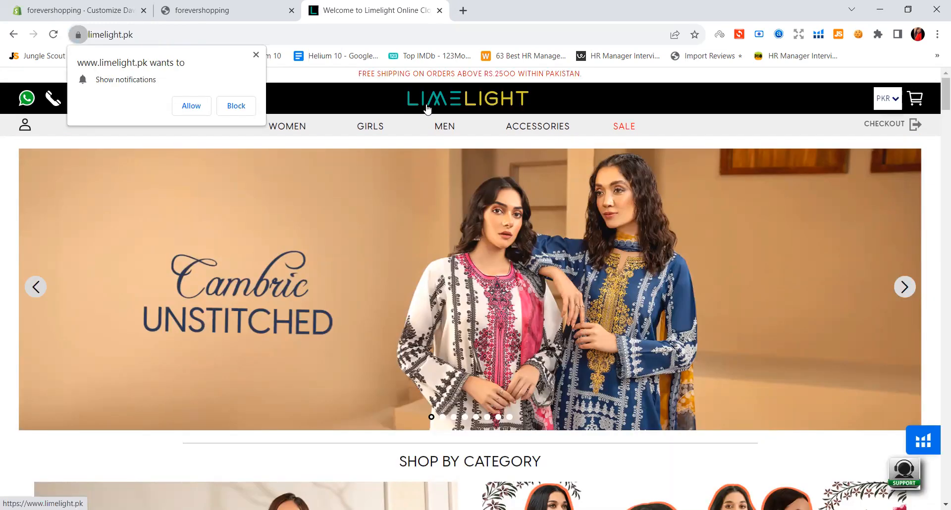
left_click_drag(356, 74, 573, 75)
left_click(557, 73)
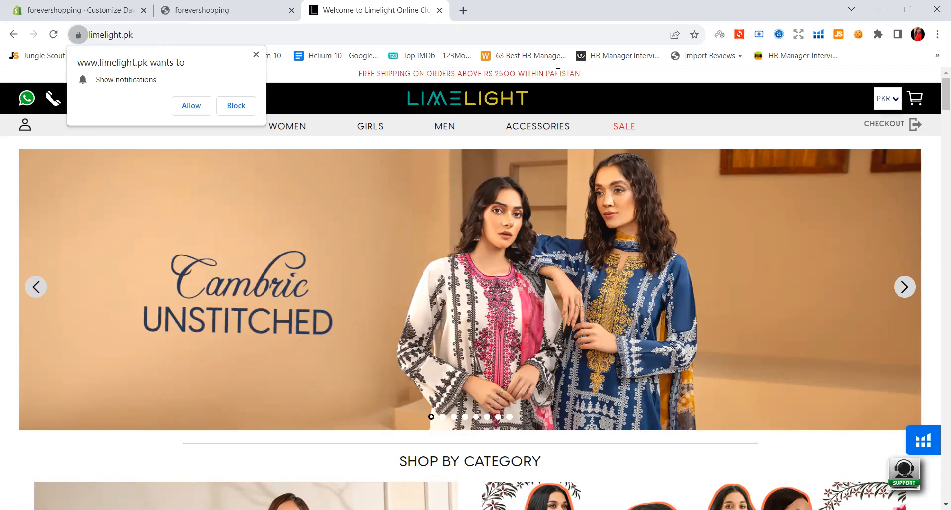
left_click(192, 7)
left_click(74, 7)
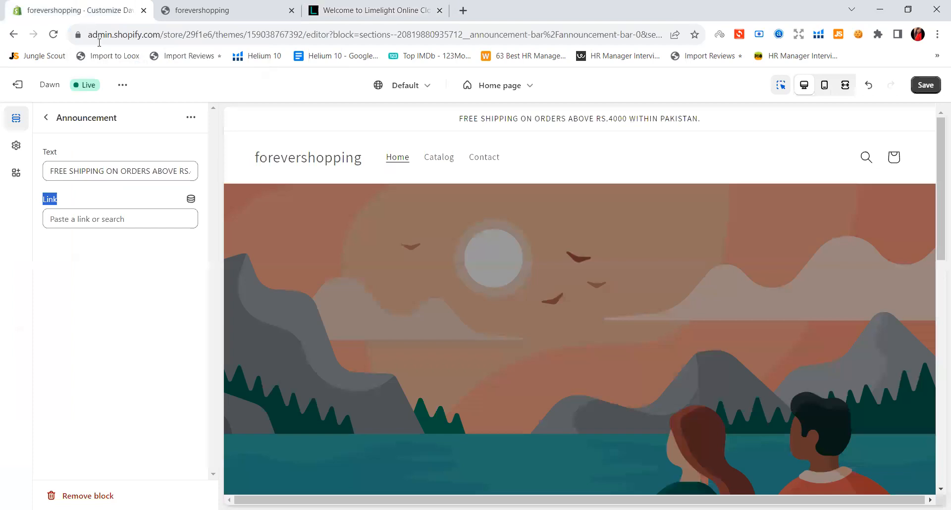
Check the link destinations offered for the announcement, leave the link empty, and save the theme changes.
left_click(79, 218)
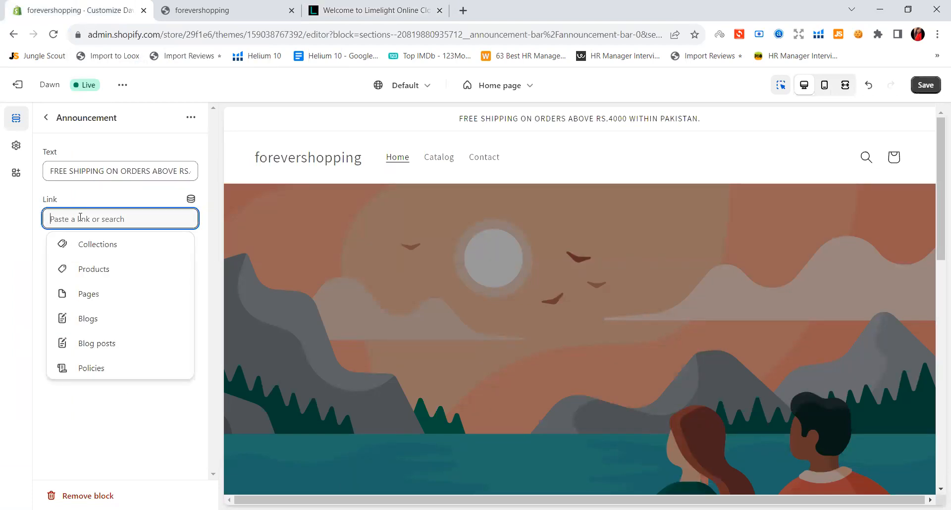
left_click(37, 241)
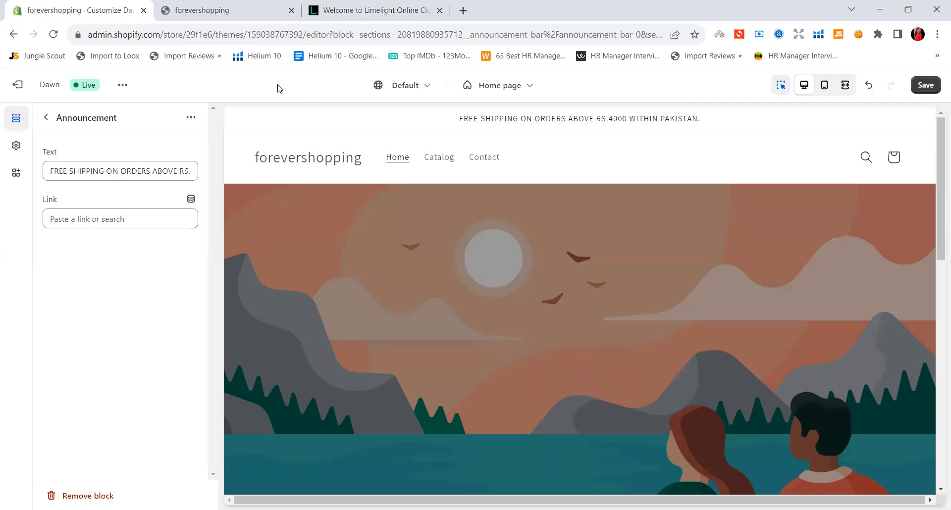
left_click(921, 85)
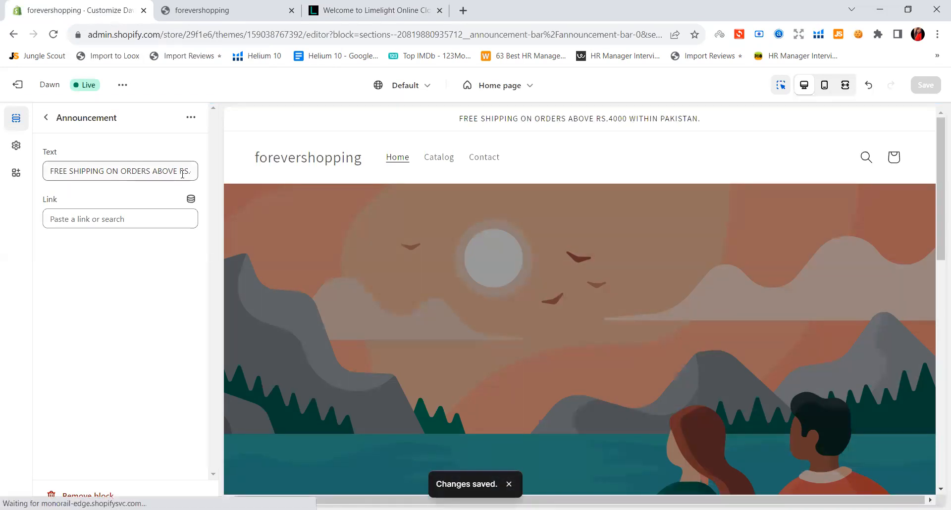
Reload the live storefront to check its announcement bar, and return to the home page section list in the theme editor.
left_click(183, 8)
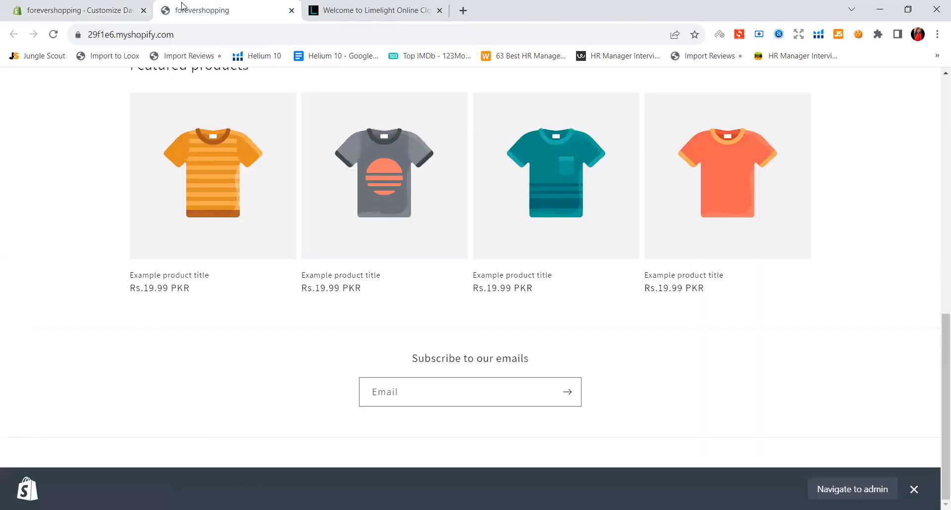
left_click(54, 39)
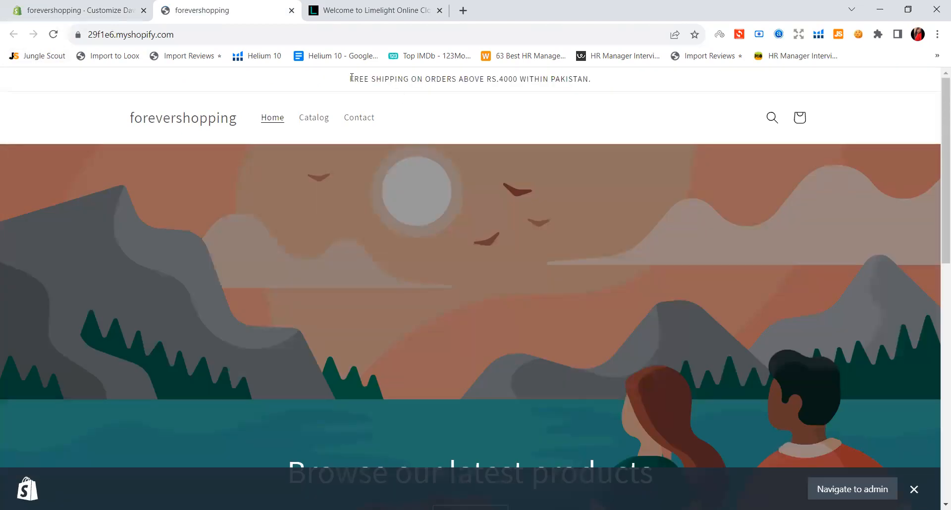
left_click_drag(373, 79, 604, 83)
left_click(604, 83)
left_click(63, 7)
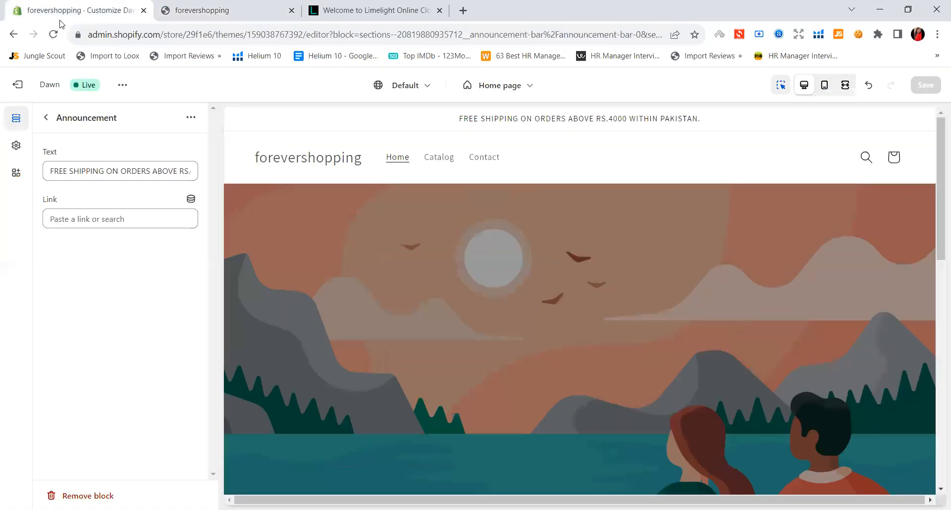
left_click(47, 118)
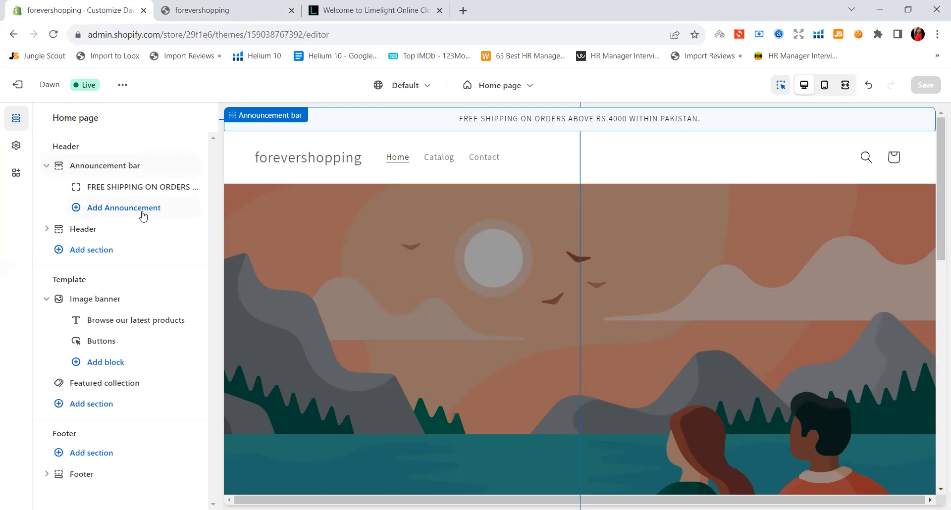
Check the announcement line on the Limelight home page, and review the Announcement bar section's settings in the theme editor.
left_click(402, 6)
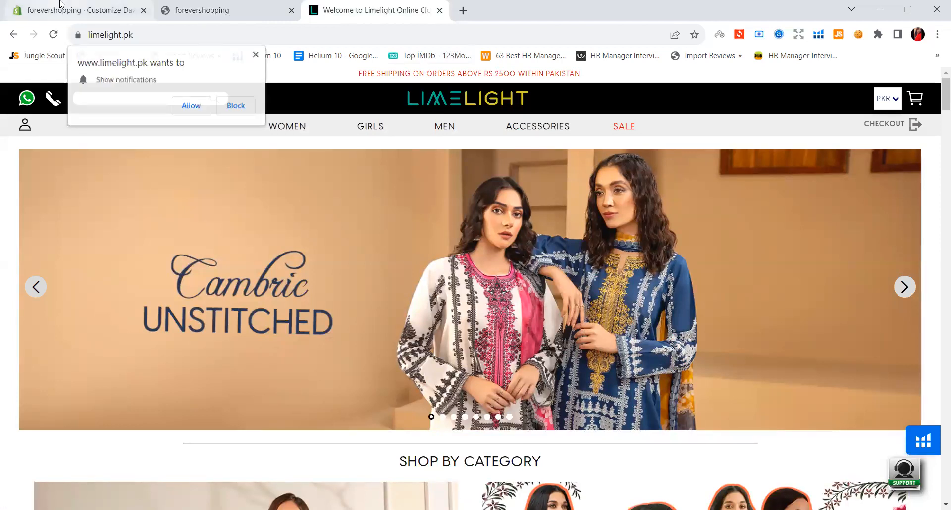
left_click(79, 10)
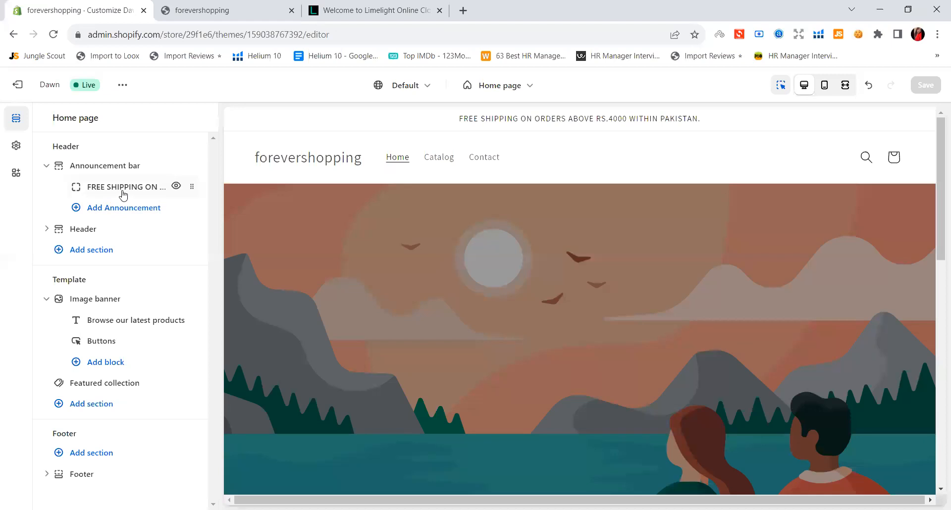
left_click(629, 121)
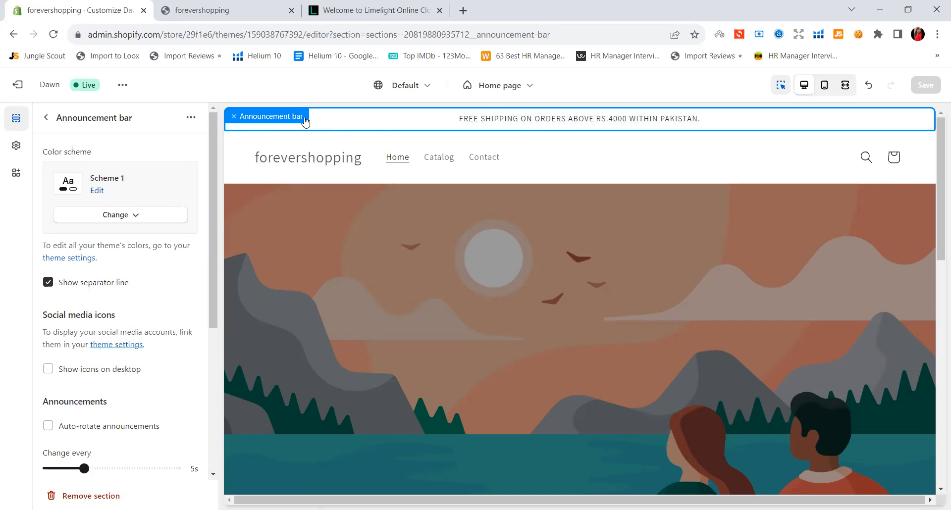
scroll(305, 121, "down", 2)
scroll(411, 132, "up", 2)
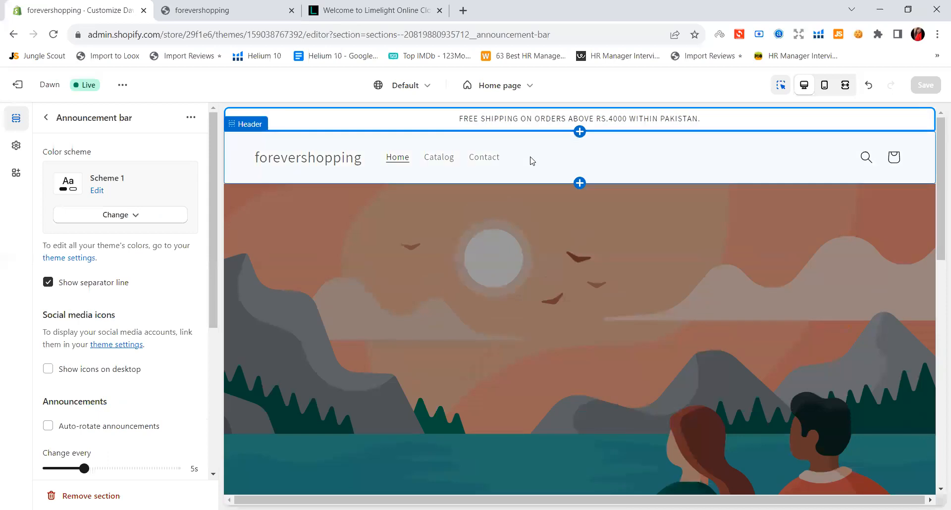
Review the Header section's settings and its area in the preview, and return to the home page section list.
left_click(531, 160)
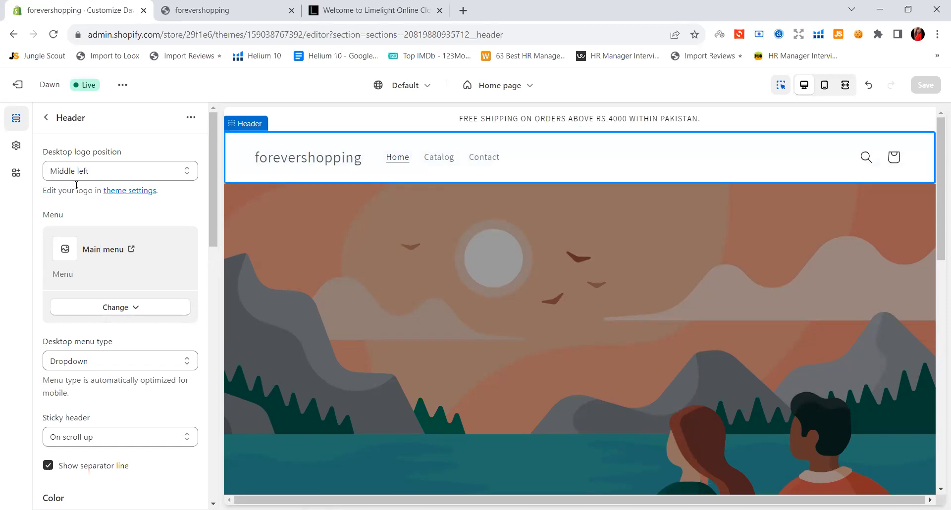
left_click_drag(57, 117, 91, 125)
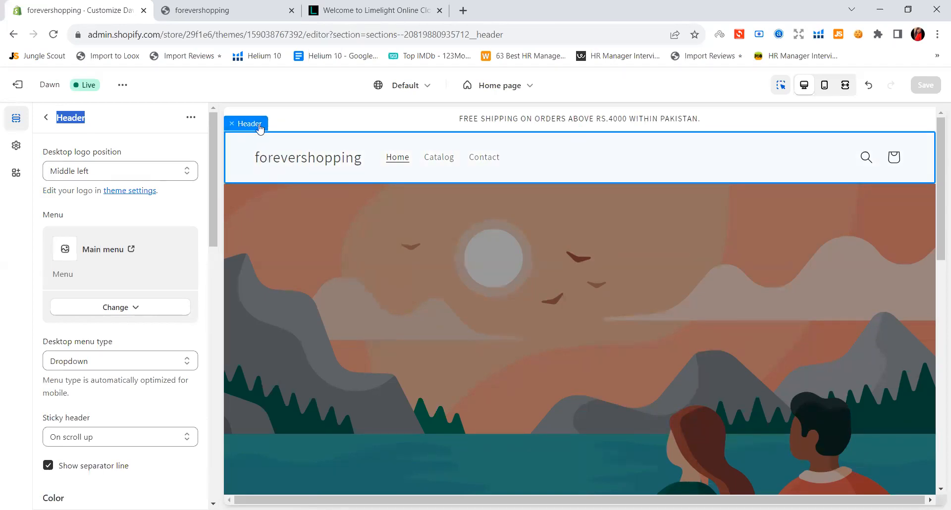
left_click(433, 169)
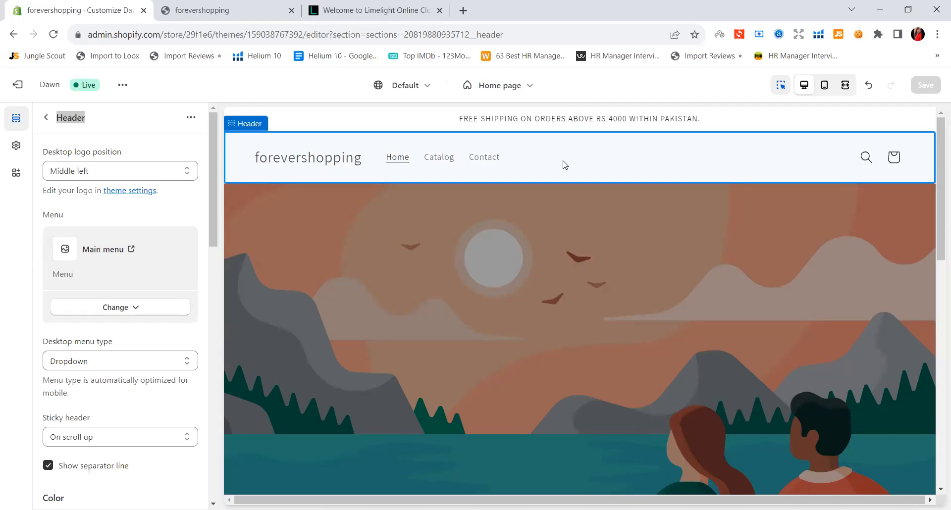
left_click(57, 118)
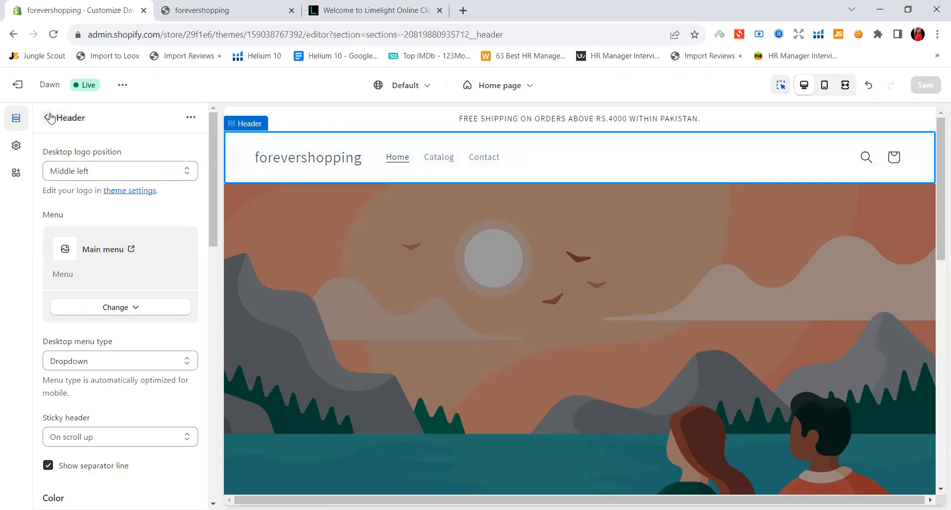
left_click(50, 118)
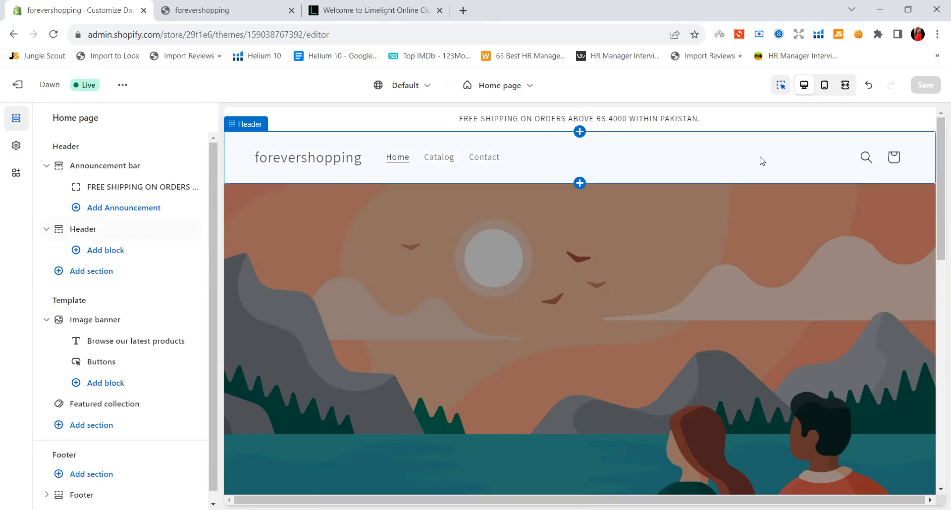
Reopen the Header settings and compare the desktop logo position with the live storefront and the Limelight home page.
left_click(650, 168)
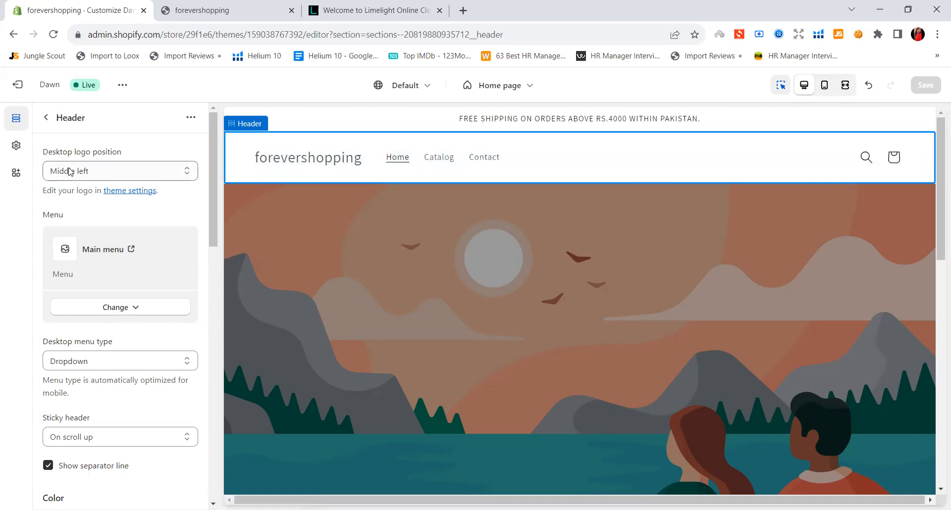
left_click_drag(44, 150, 129, 154)
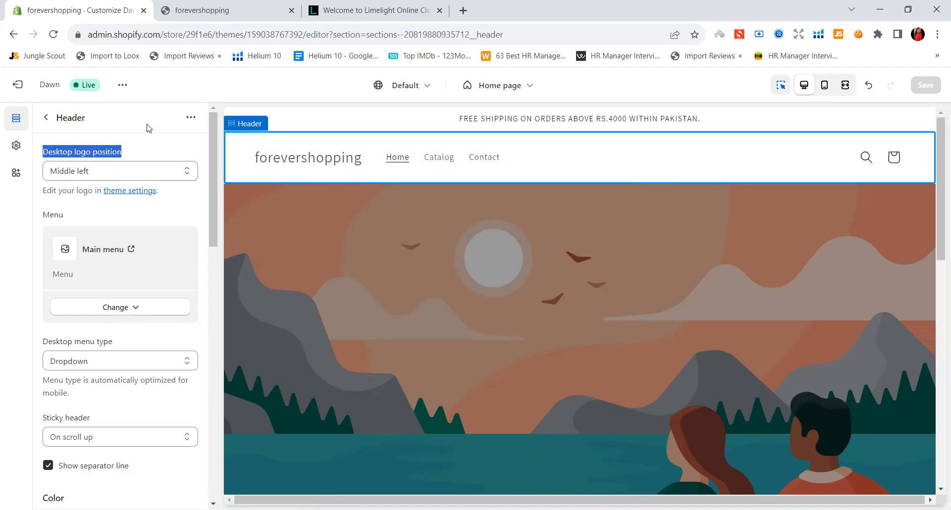
left_click(228, 10)
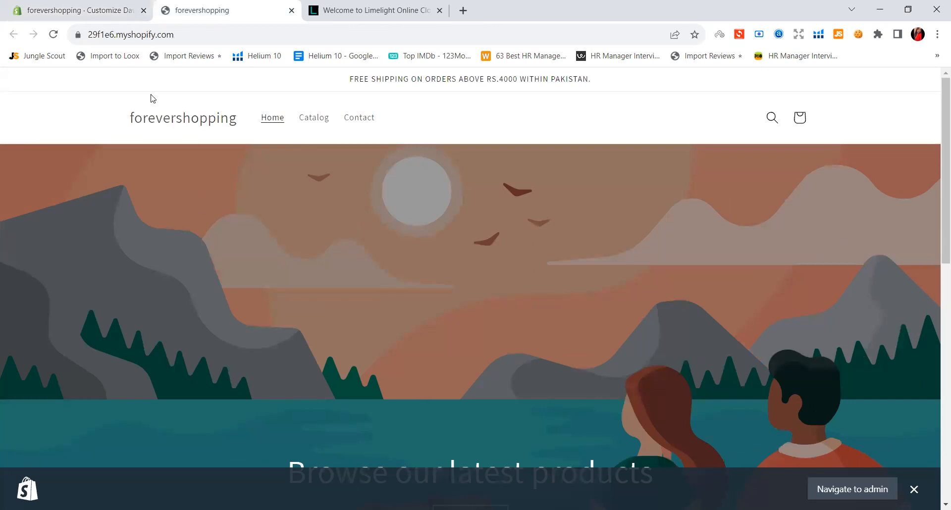
left_click(85, 8)
left_click(90, 157)
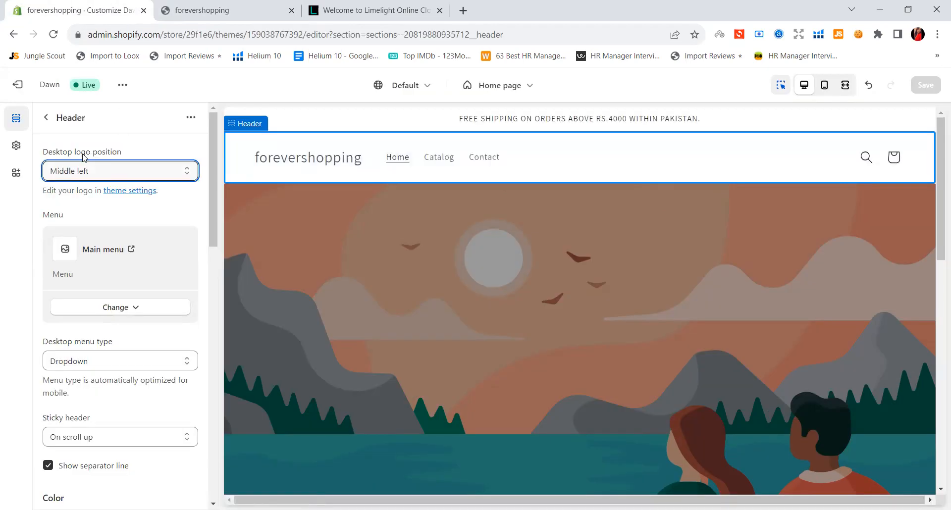
left_click(213, 7)
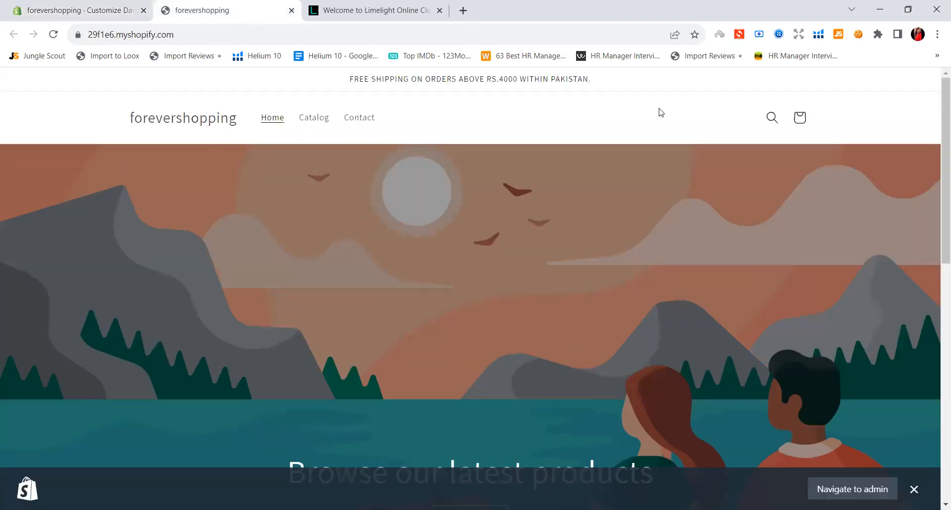
left_click(376, 10)
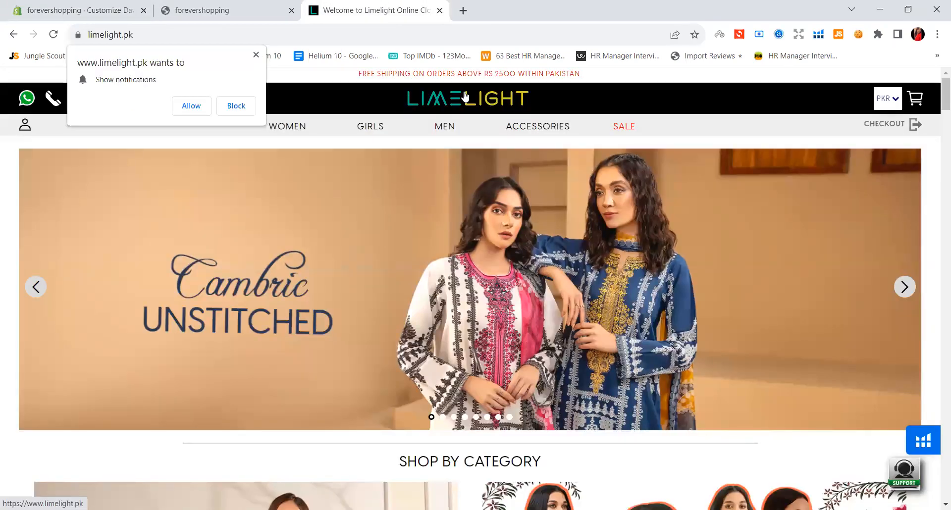
left_click(113, 4)
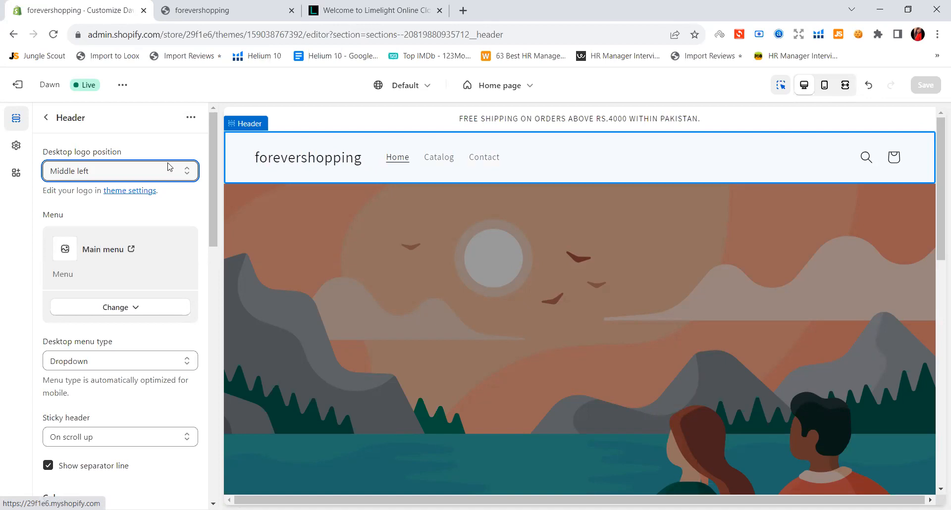
Try the Middle center option for the header's desktop logo position.
left_click_drag(44, 154, 122, 156)
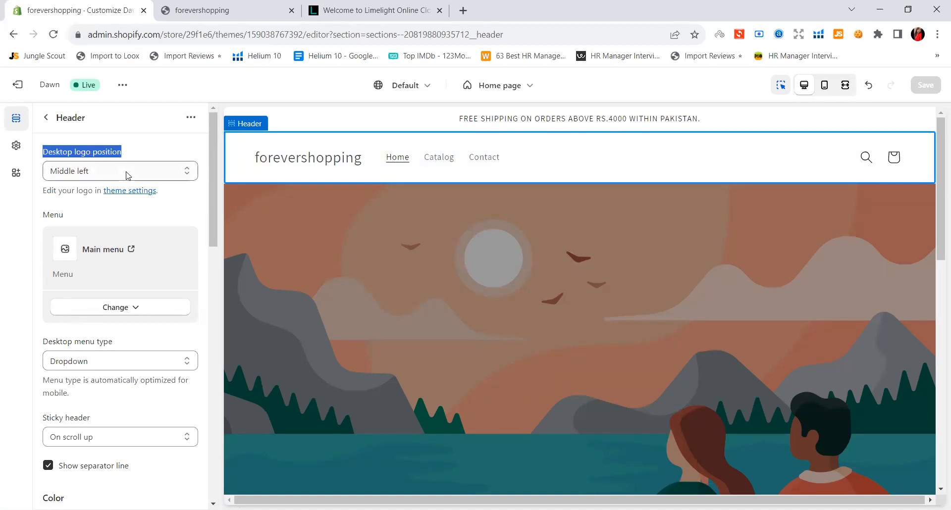
left_click(127, 175)
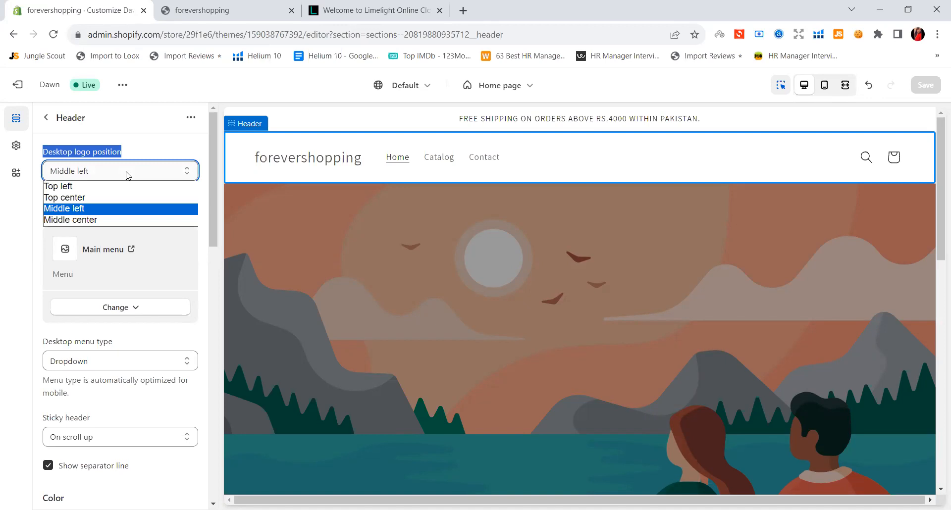
left_click(83, 220)
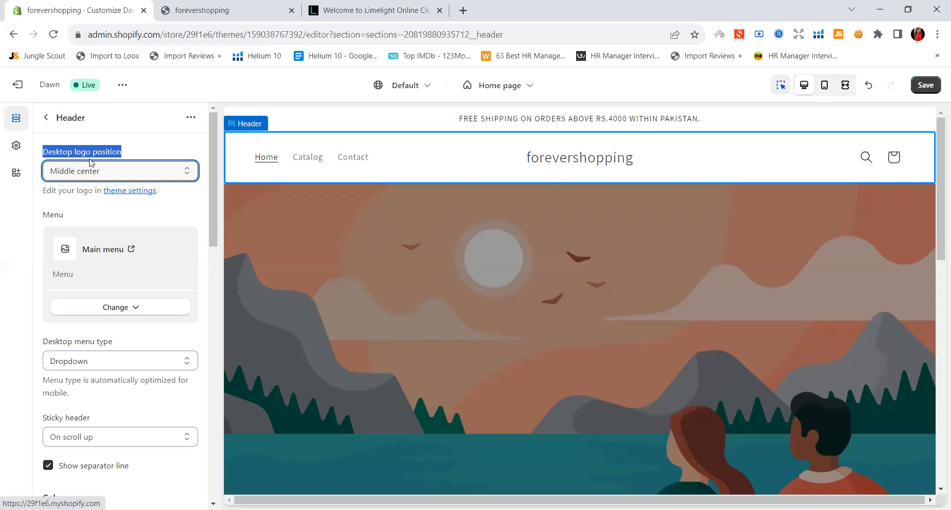
Set the desktop logo position to Top center, compare it with the Limelight header, and save the theme.
left_click(90, 172)
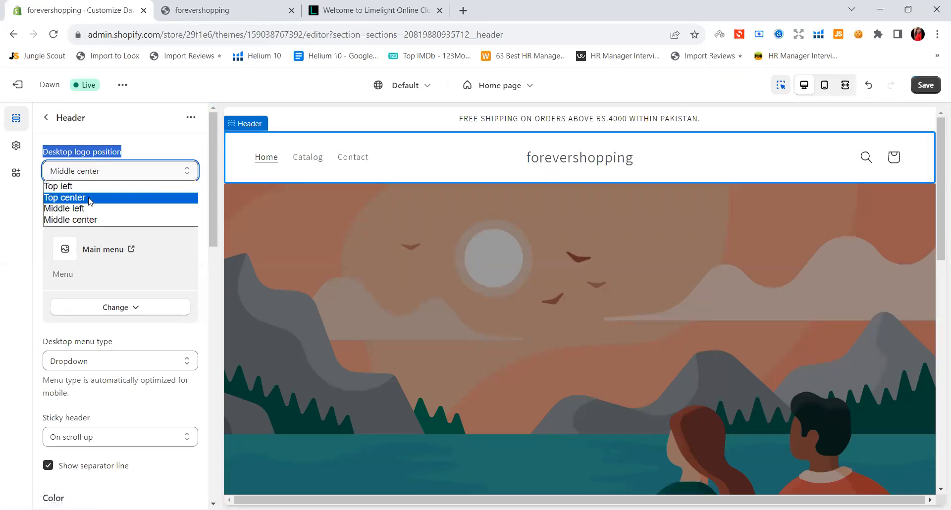
left_click(90, 198)
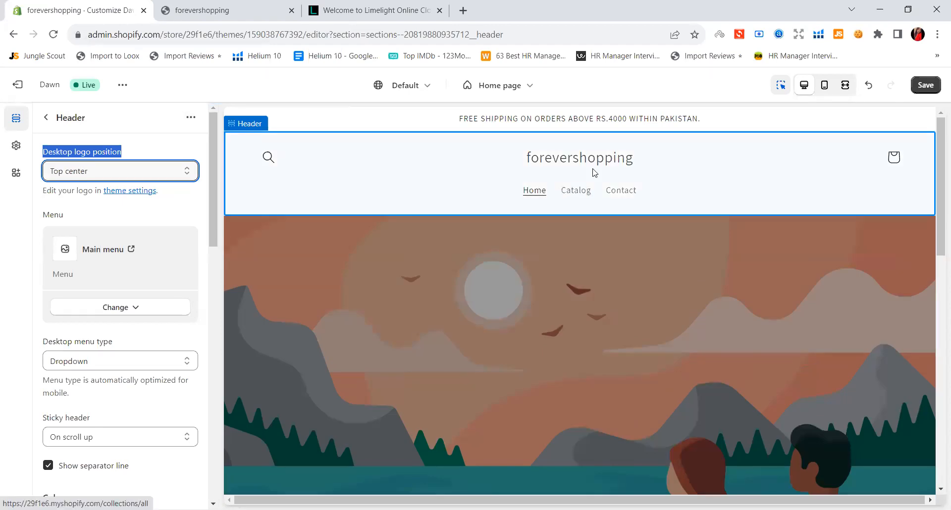
left_click(353, 5)
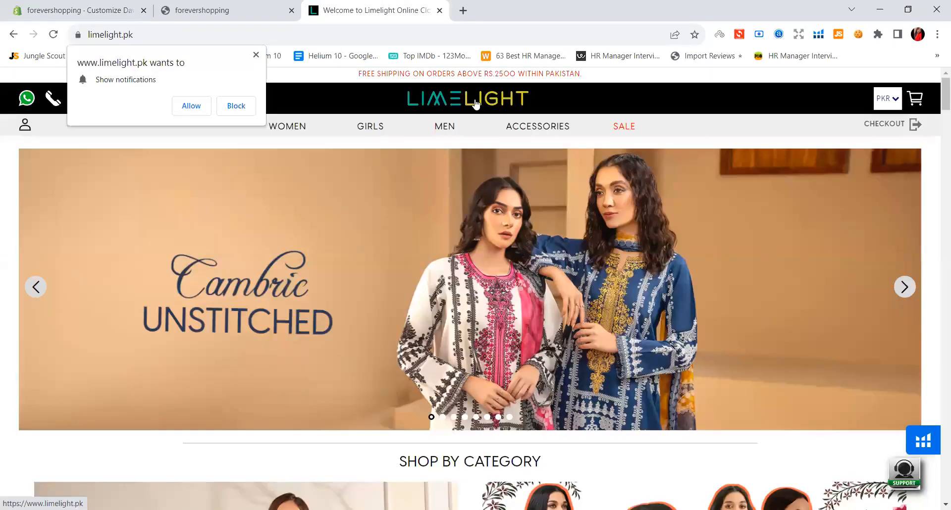
left_click(37, 7)
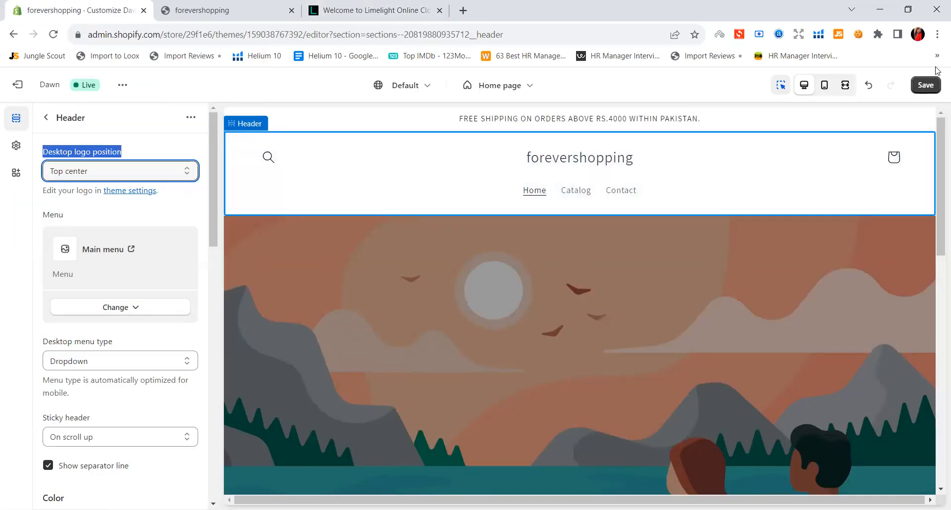
left_click(914, 91)
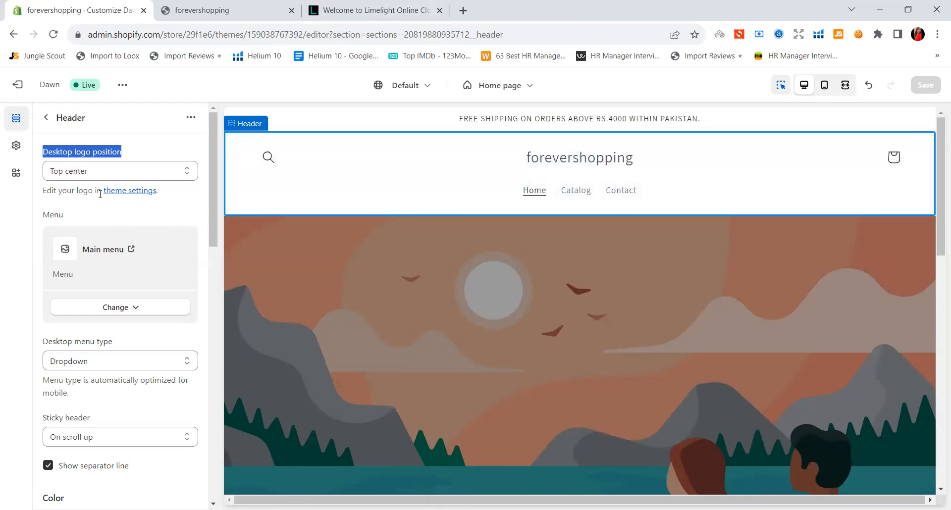
Open the Logo section of the theme settings from the header's logo note.
left_click_drag(41, 194, 103, 194)
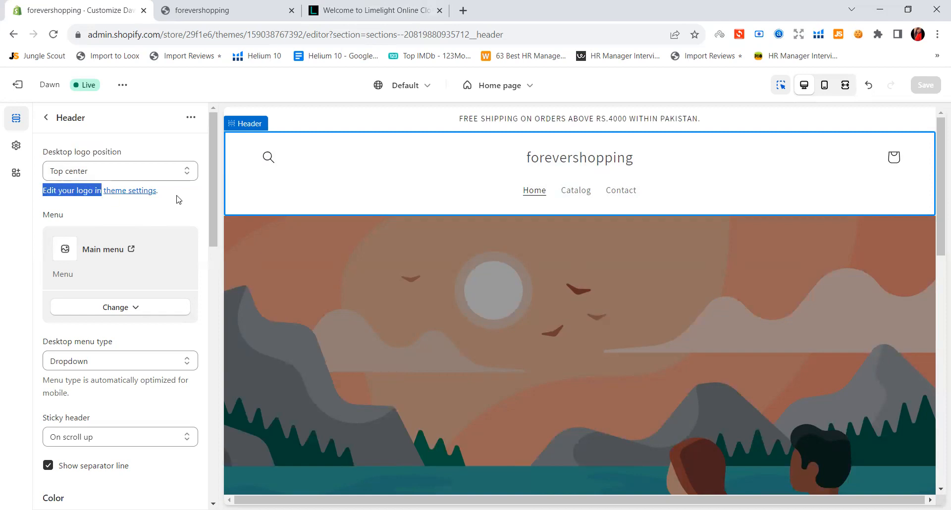
left_click(114, 207)
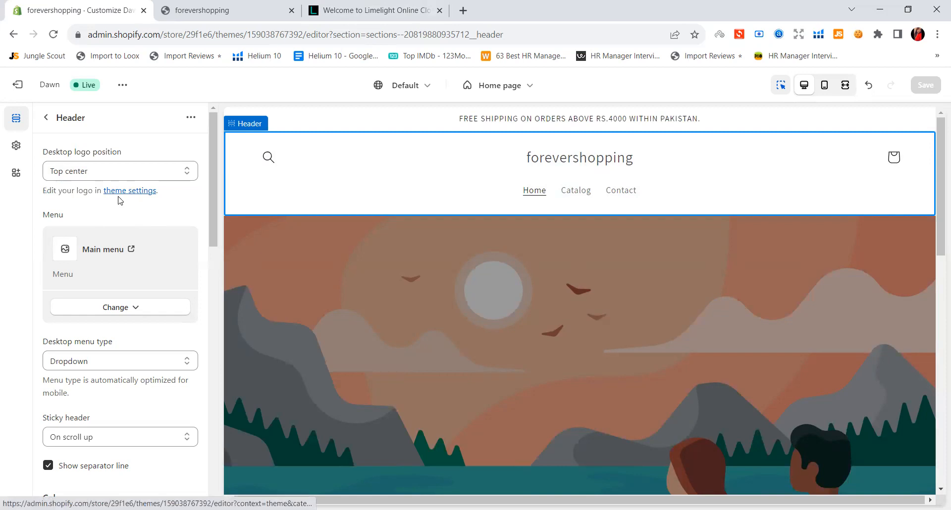
left_click(122, 198)
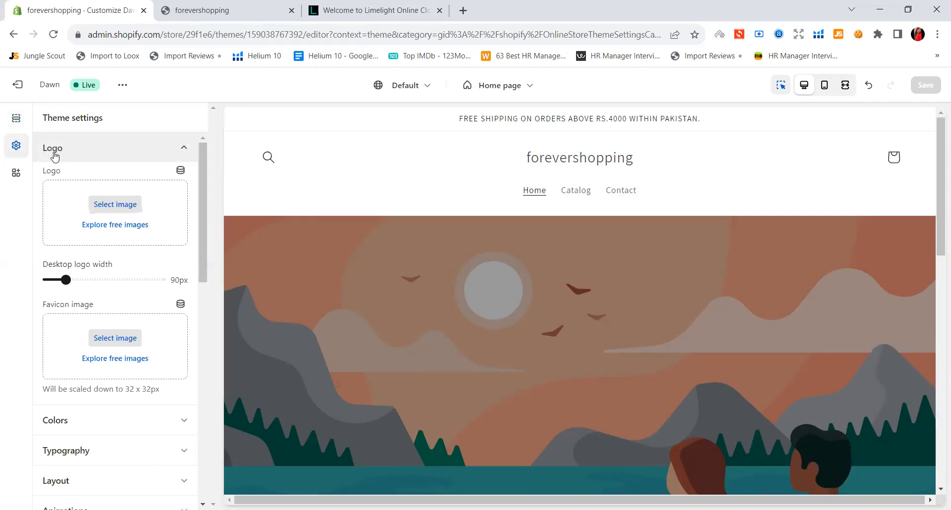
left_click_drag(42, 171, 60, 175)
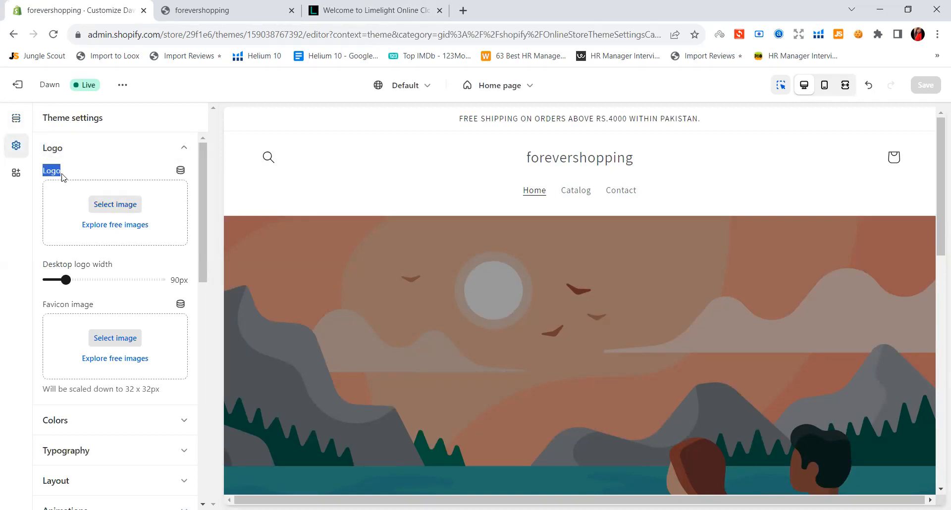
Upload the white-logo image from the Downloads folder and apply it as the store's logo.
left_click(106, 209)
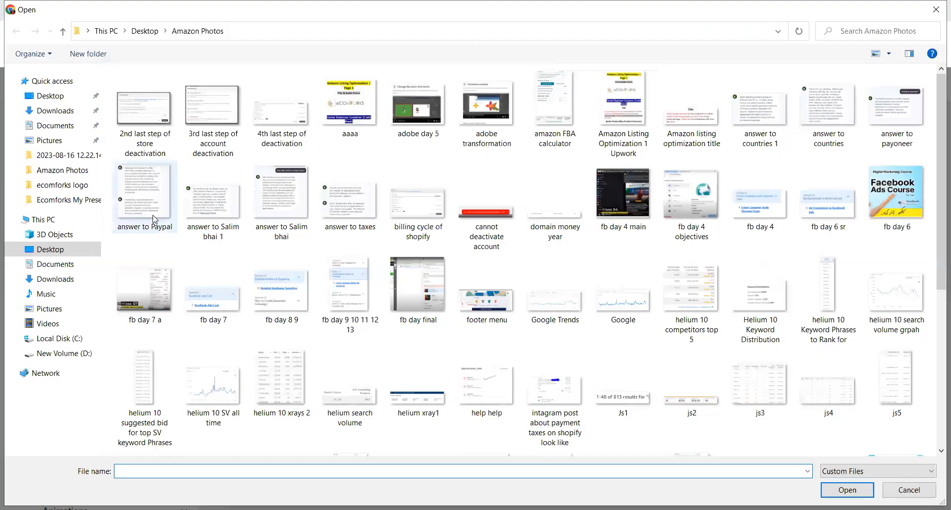
scroll(148, 223, "down", 5)
left_click(64, 353)
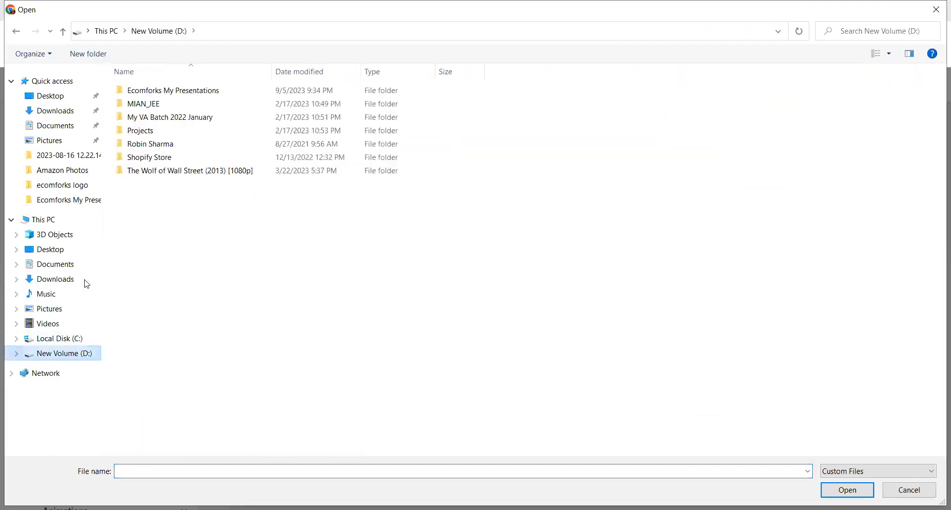
left_click(66, 110)
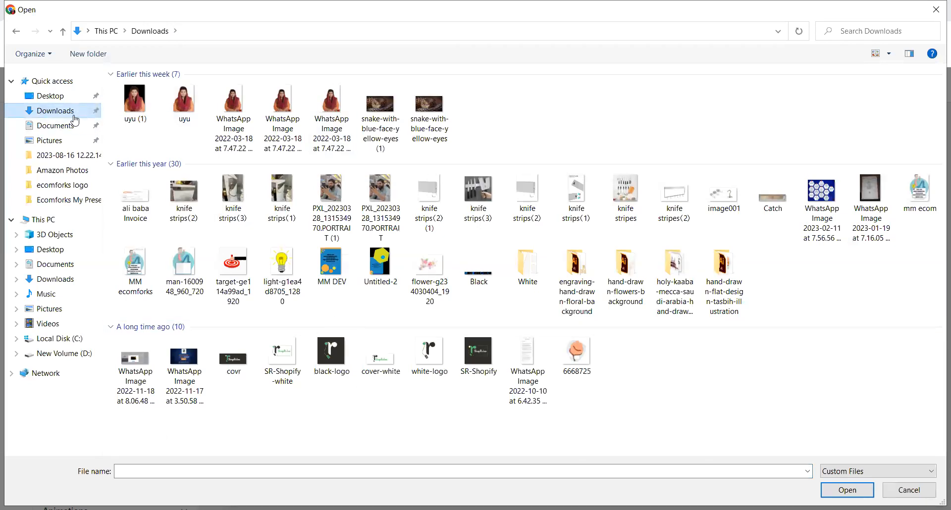
left_click(341, 372)
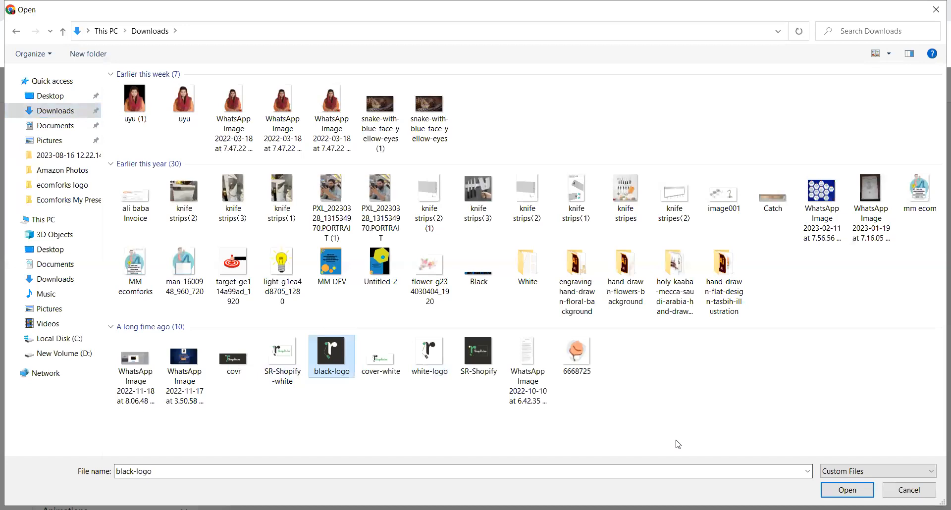
left_click(430, 360)
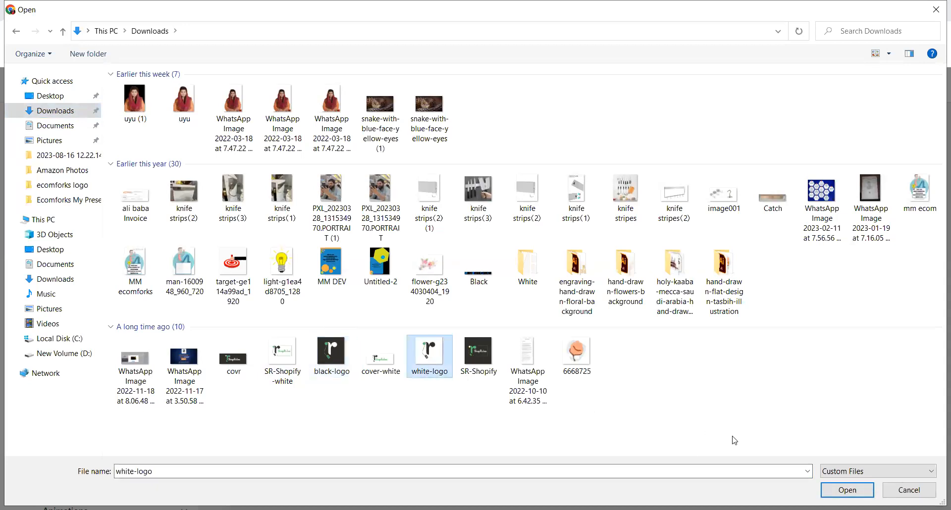
key("Return")
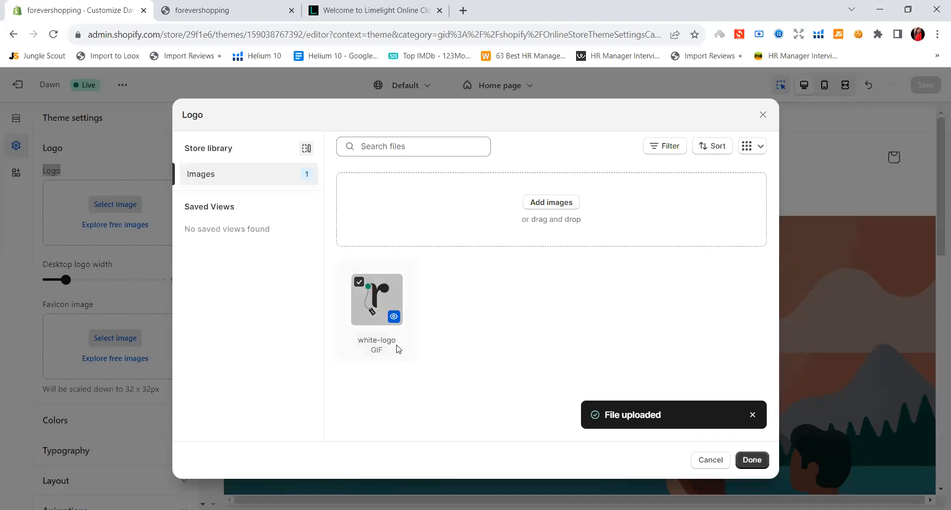
key("Return")
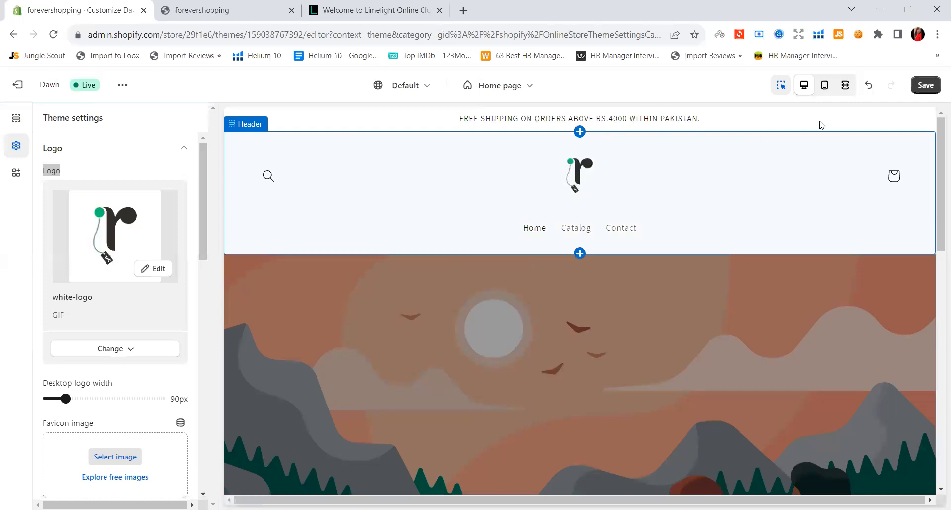
Save the theme with the new logo, review the header's logo position setting, and reopen the Logo theme settings from its note.
left_click(919, 86)
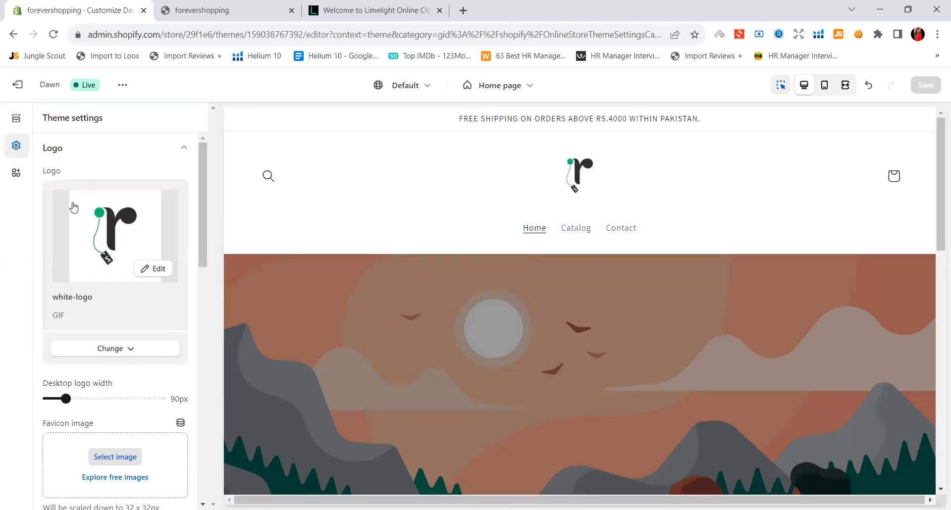
left_click(518, 178)
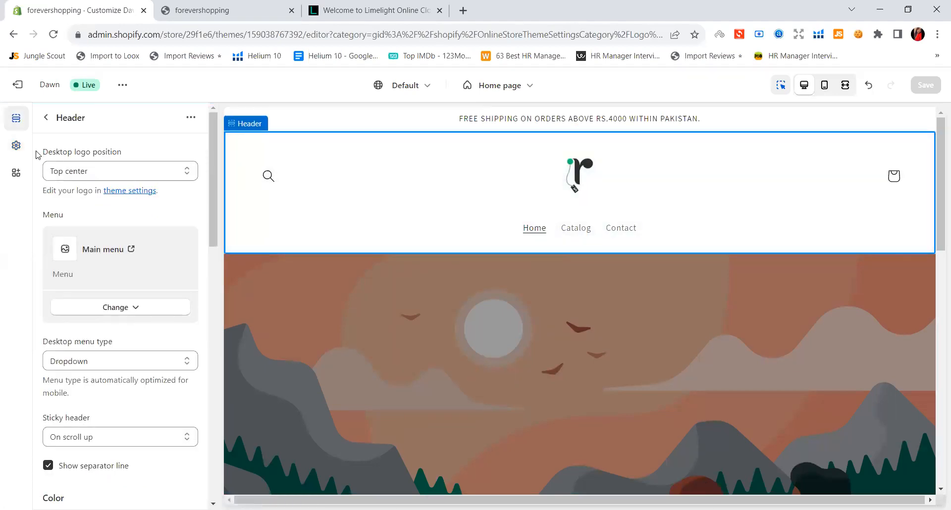
left_click_drag(40, 155, 127, 150)
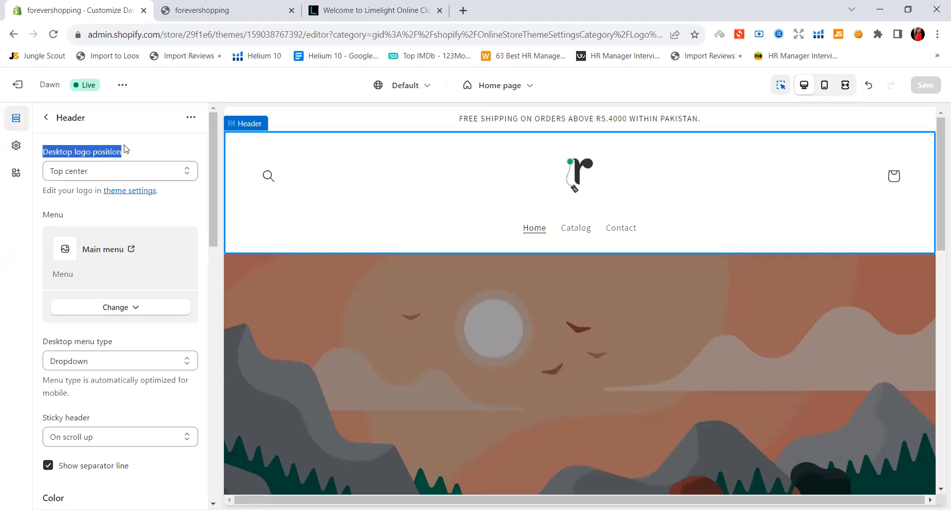
left_click(120, 191)
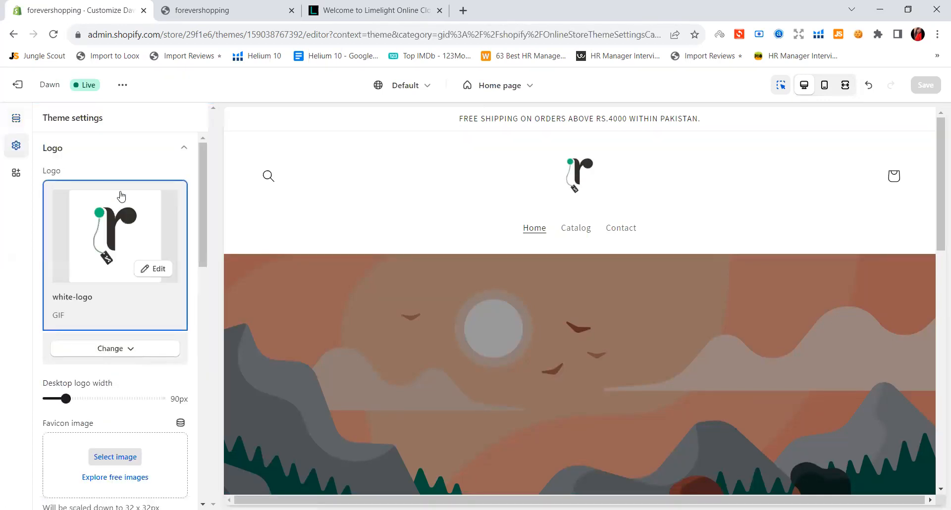
scroll(120, 194, "down", 1)
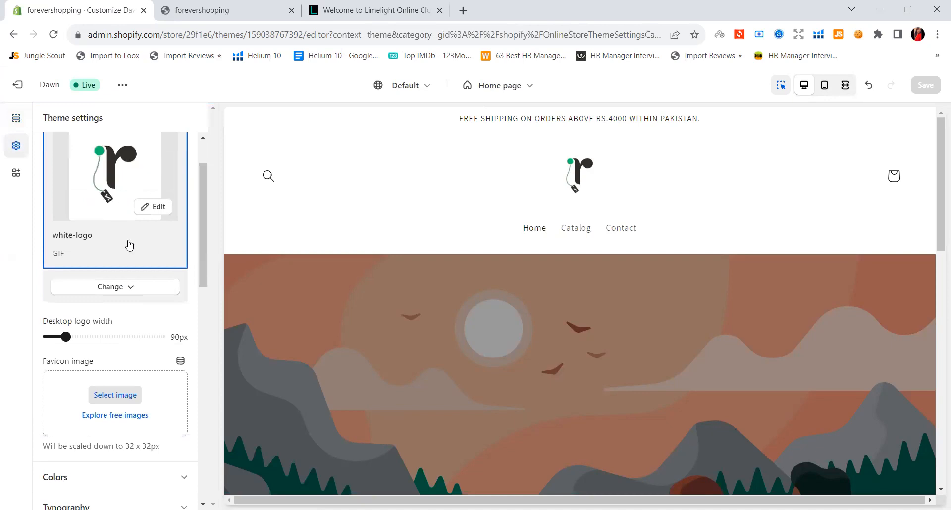
Start adding another logo image from the computer, browse the Desktop, Documents, Pictures and New Volume (D:) folders, and return to Downloads.
left_click(109, 292)
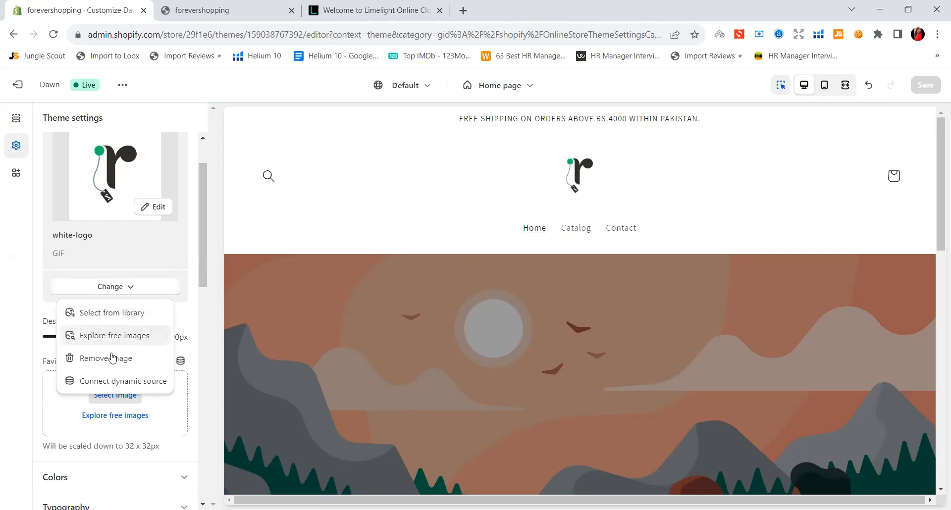
left_click(113, 314)
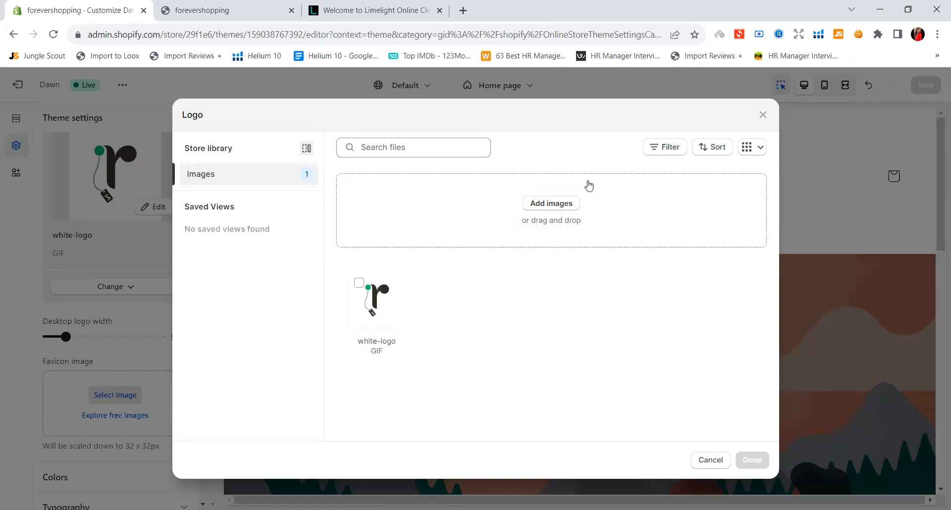
left_click(540, 204)
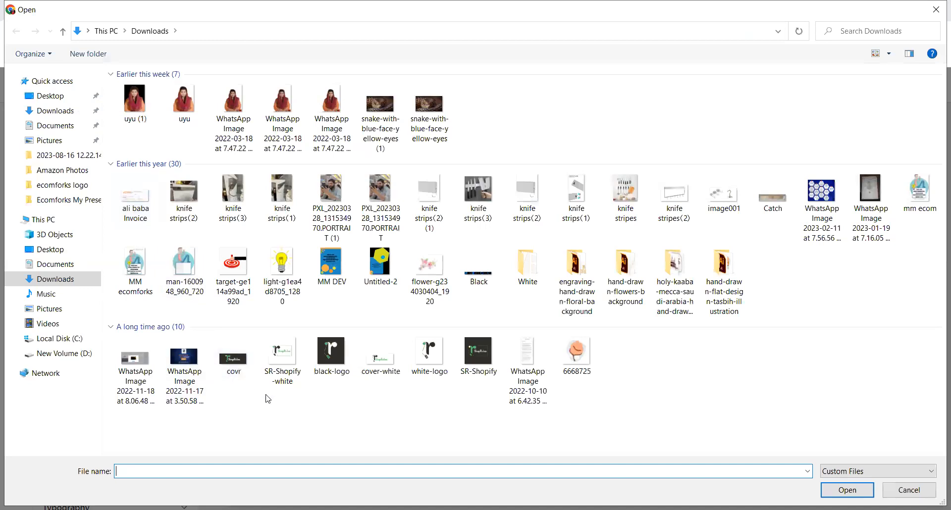
left_click(55, 111)
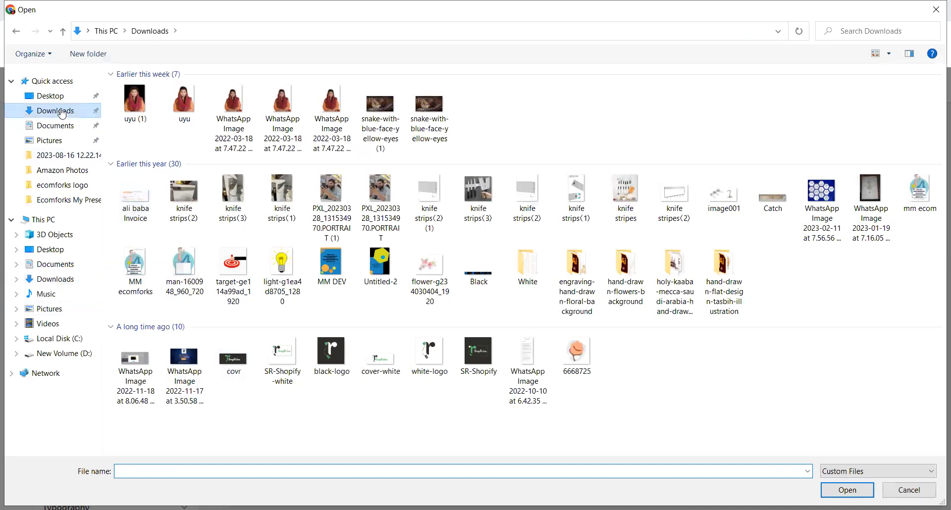
left_click(50, 96)
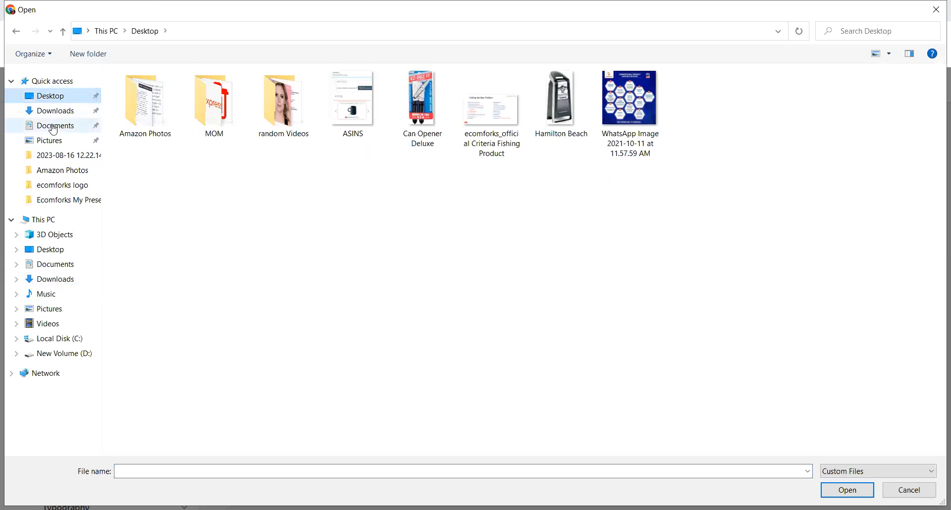
left_click(52, 127)
left_click(49, 141)
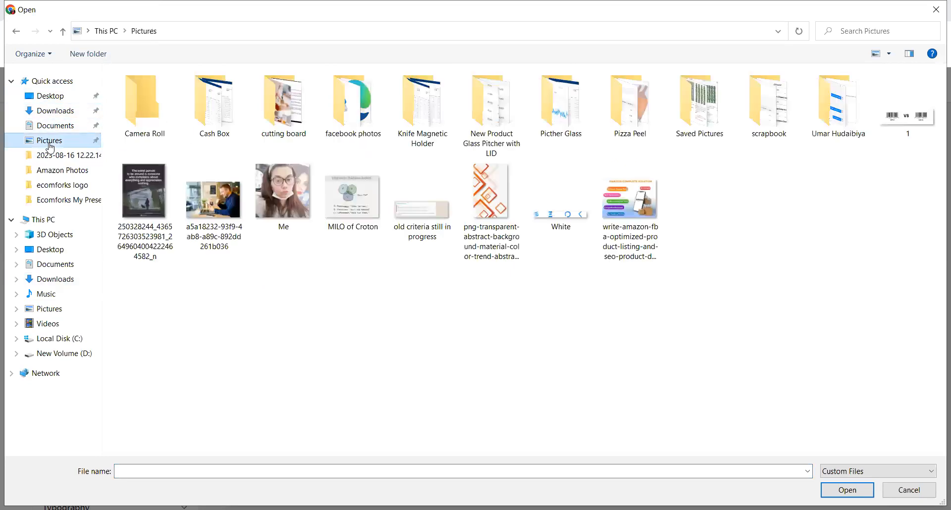
left_click(74, 355)
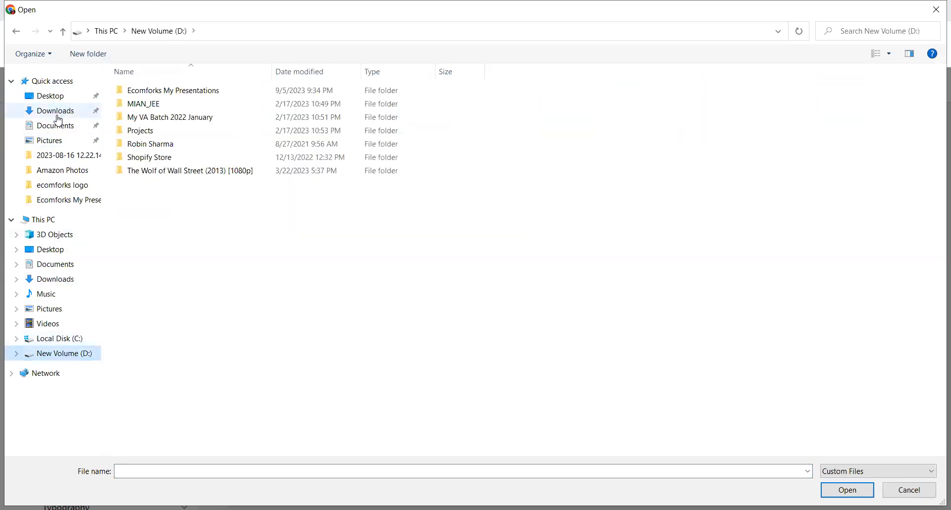
left_click(66, 111)
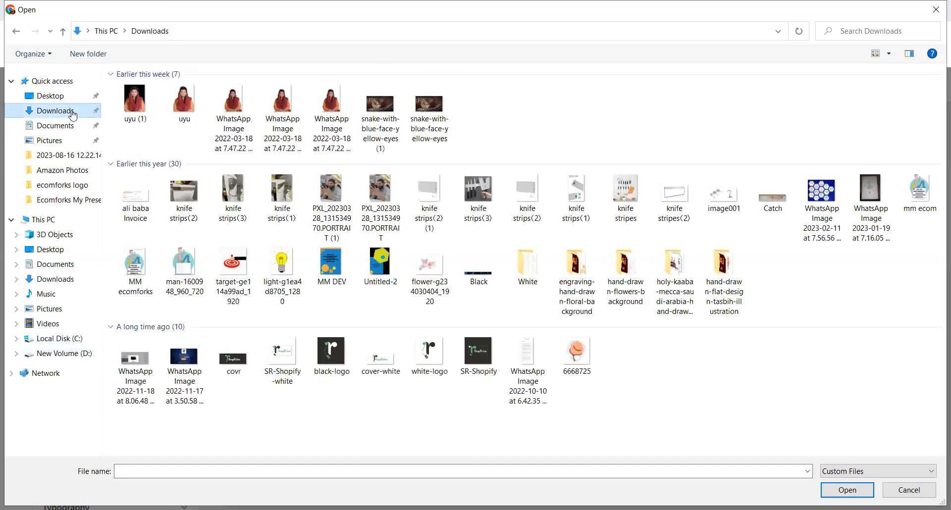
Upload the white-logo file again, apply the new copy as the store's logo, and save the theme.
left_click(429, 360)
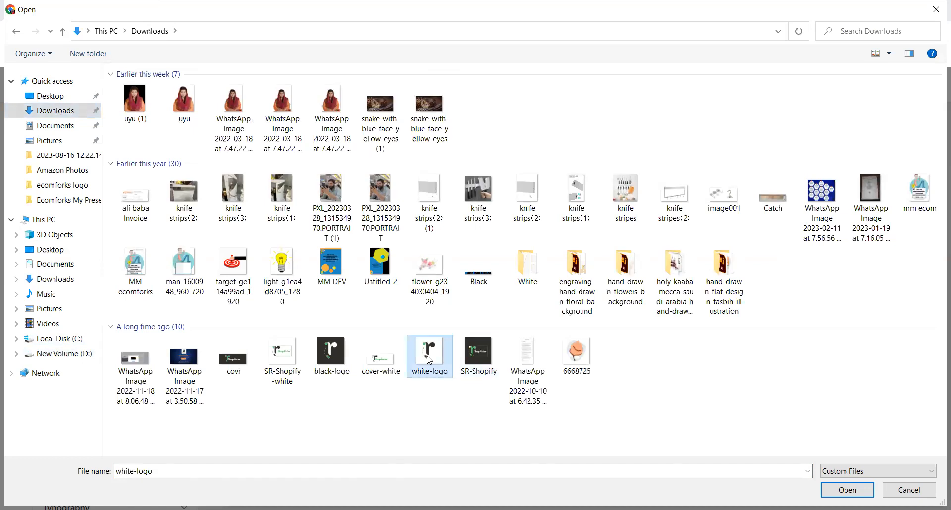
left_click(847, 490)
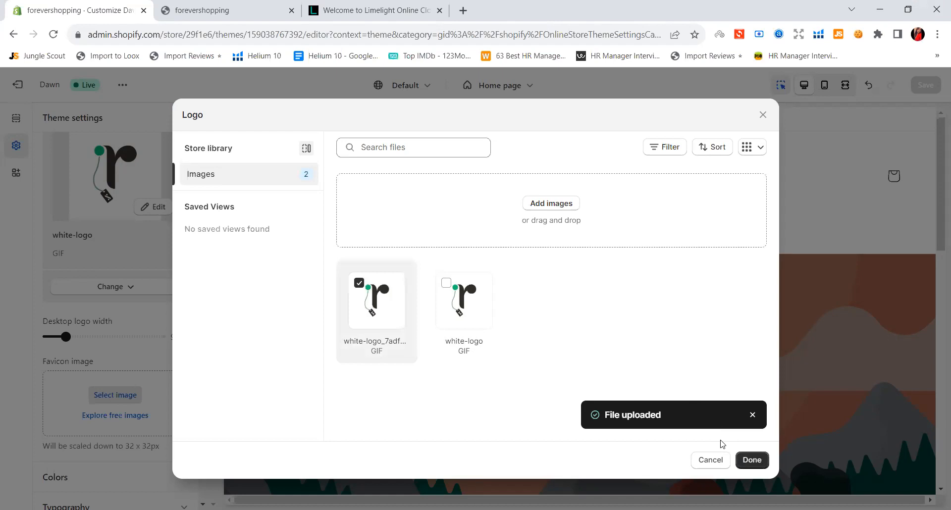
left_click(752, 460)
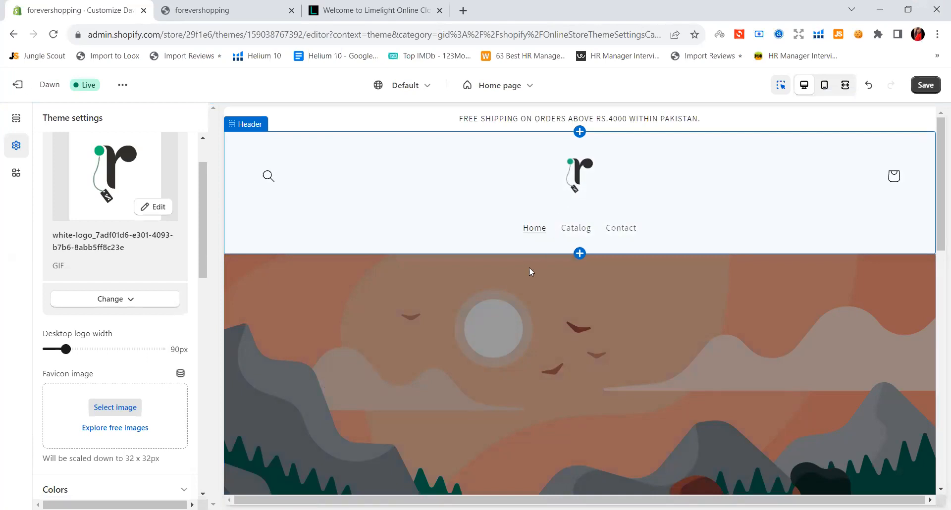
scroll(526, 269, "down", 1)
scroll(527, 268, "down", 3)
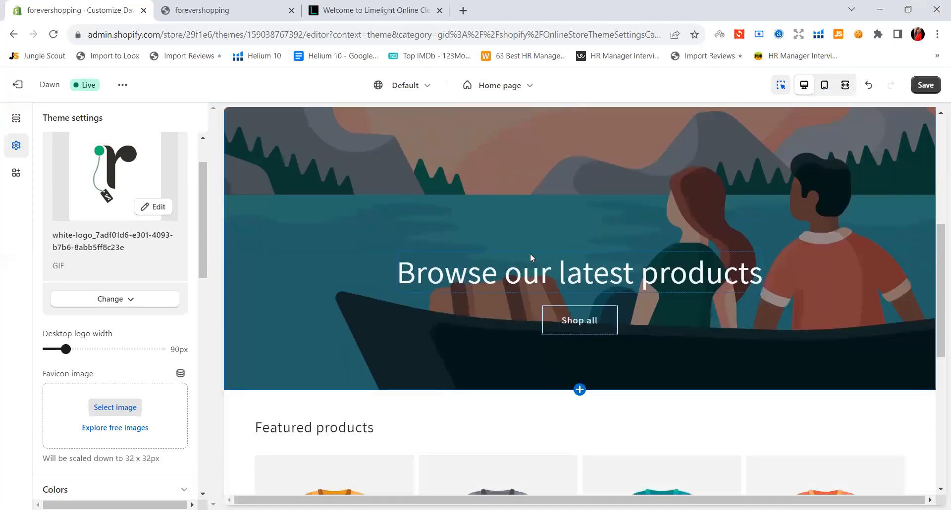
scroll(530, 254, "up", 3)
left_click(925, 85)
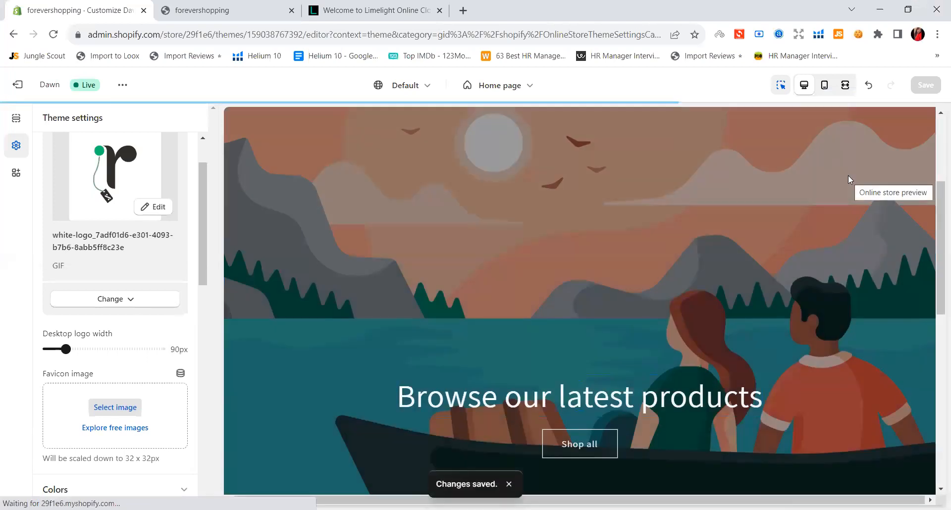
Look through the header section's settings, including menu, sticky header, color schemes and country/region selector.
scroll(362, 273, "down", 2)
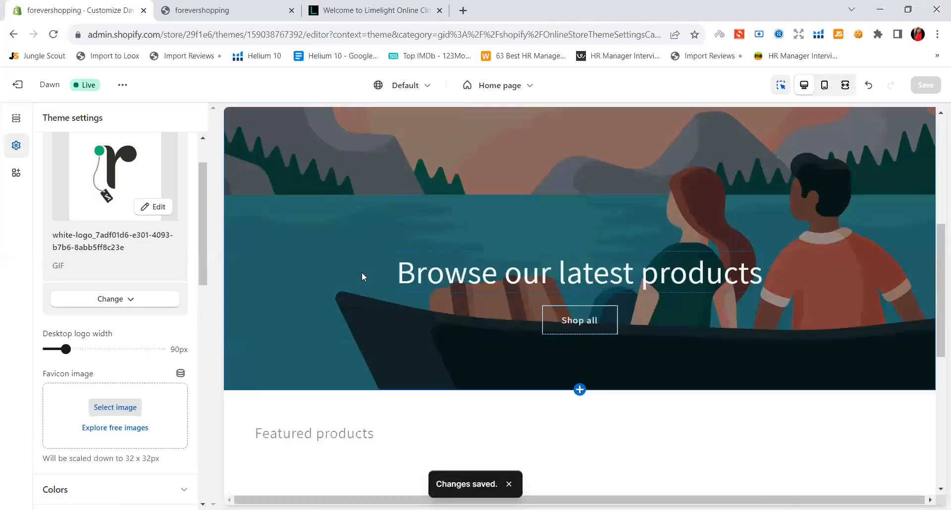
scroll(379, 262, "up", 5)
left_click(486, 179)
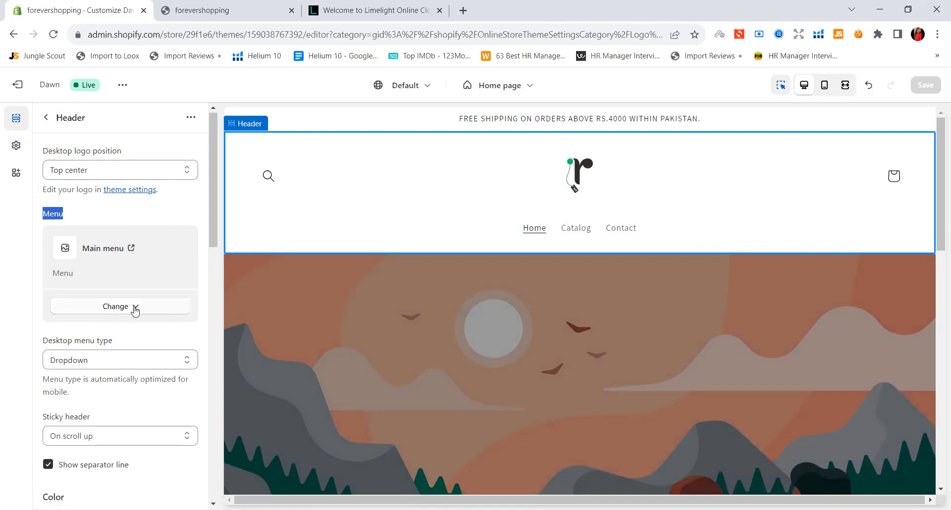
scroll(133, 302, "down", 2)
scroll(127, 253, "up", 1)
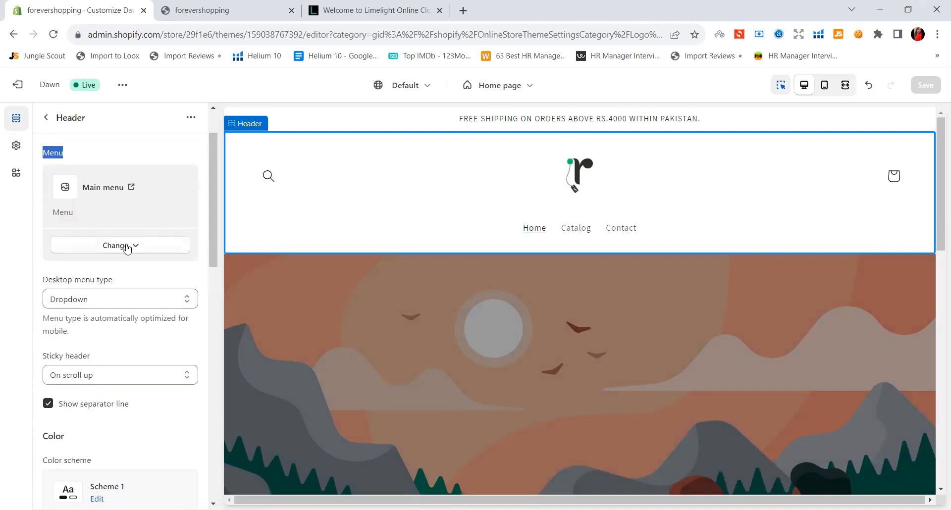
scroll(127, 248, "down", 10)
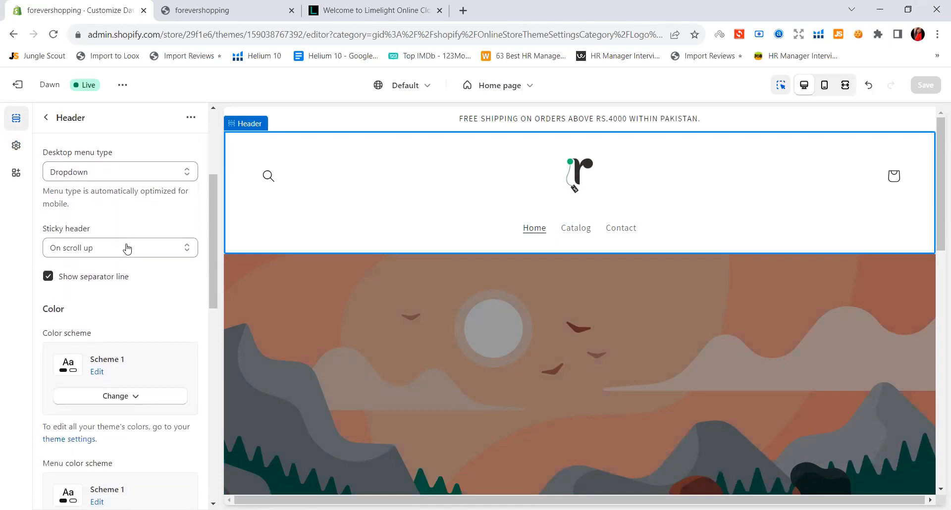
scroll(127, 248, "up", 10)
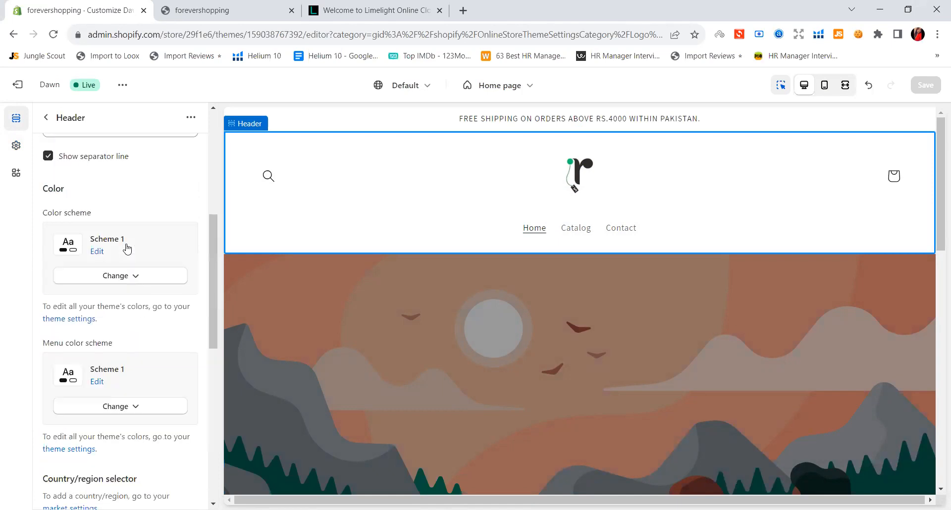
scroll(128, 247, "down", 5)
scroll(127, 247, "down", 8)
scroll(128, 244, "up", 15)
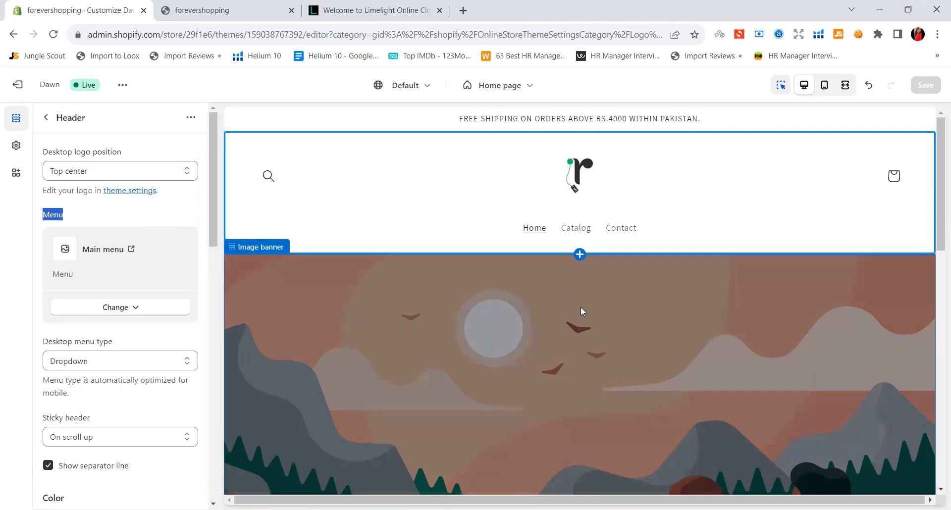
Open the home page's Image banner section settings and review its first and second image fields.
scroll(580, 307, "down", 1)
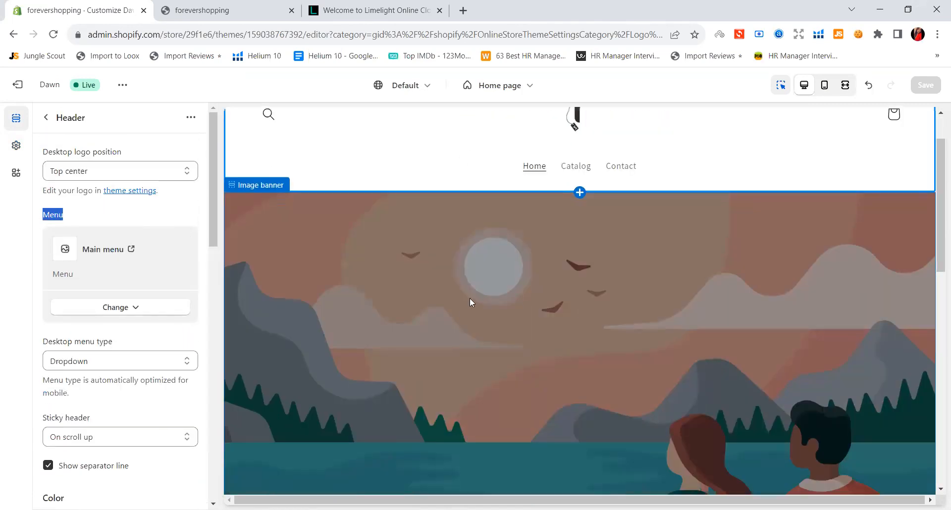
scroll(470, 298, "down", 2)
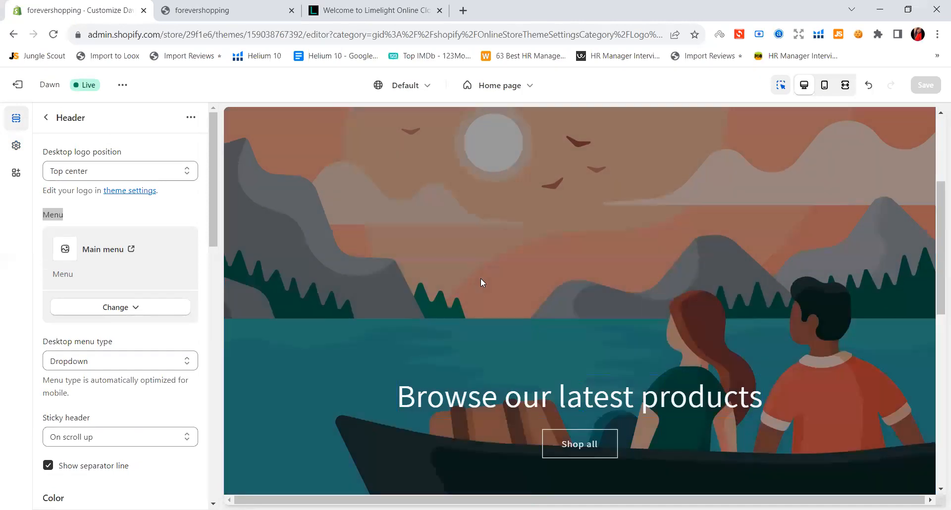
left_click(480, 278)
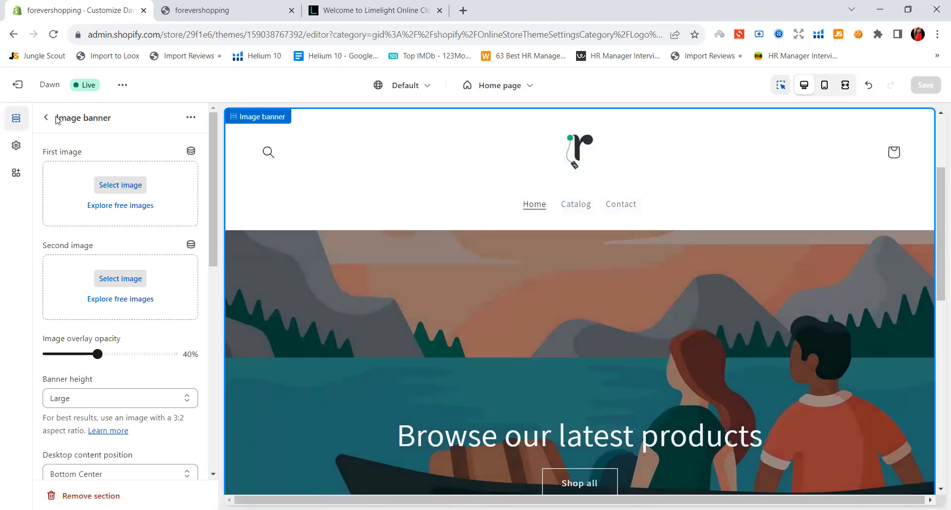
left_click_drag(56, 118, 117, 122)
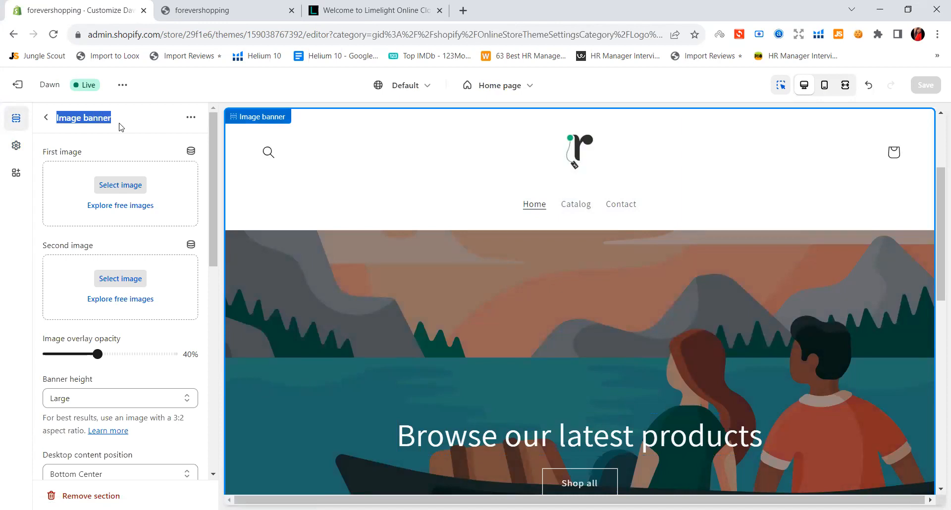
left_click_drag(38, 155, 84, 156)
left_click_drag(44, 246, 98, 250)
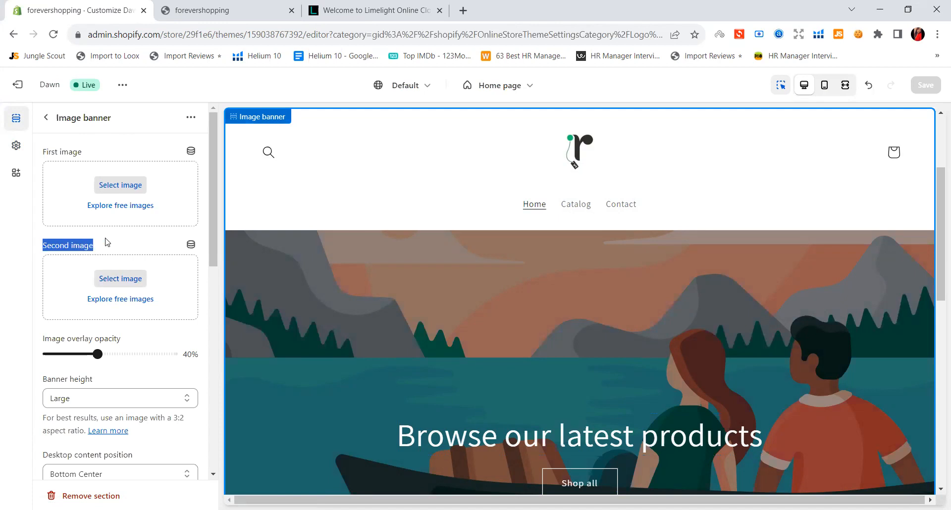
left_click(100, 241)
left_click_drag(40, 244, 88, 249)
left_click(125, 238)
triple_click(73, 154)
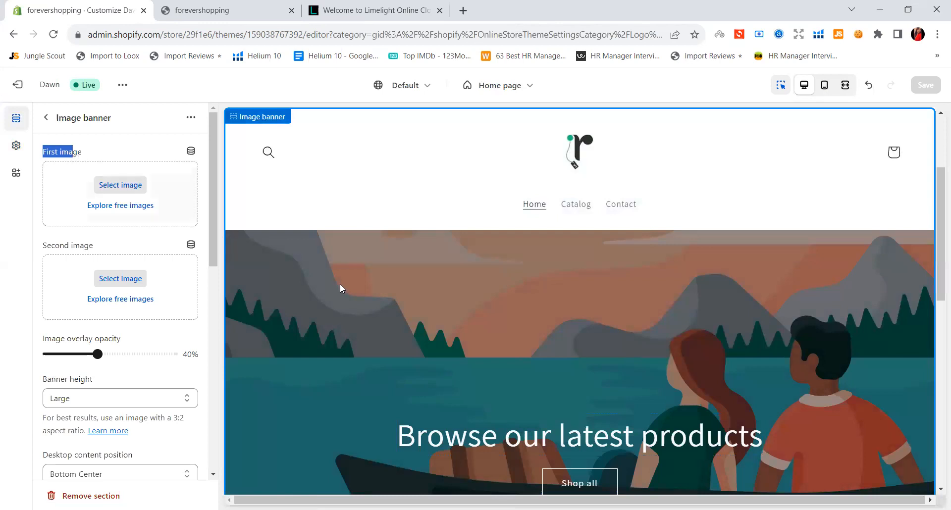
View the image banner on the live forevershopping storefront and return to the theme editor.
left_click(250, 8)
scroll(368, 259, "down", 3)
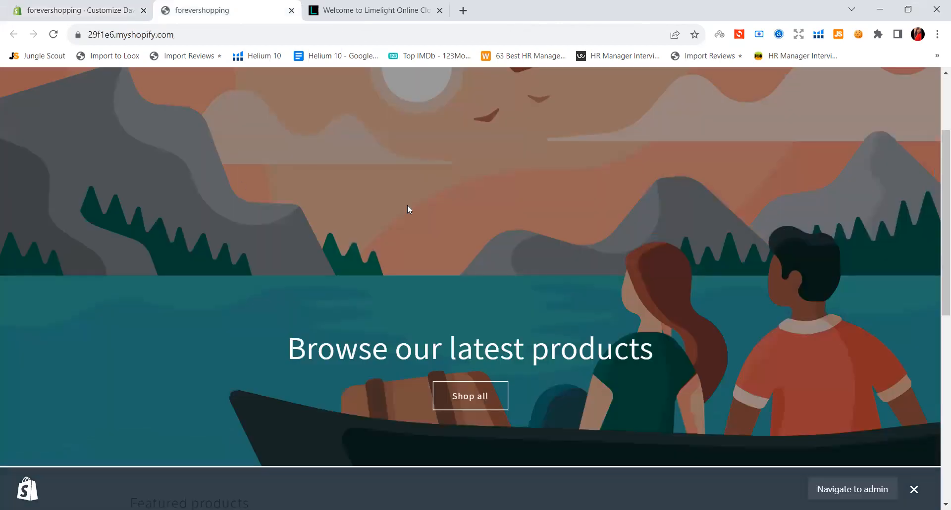
left_click(92, 4)
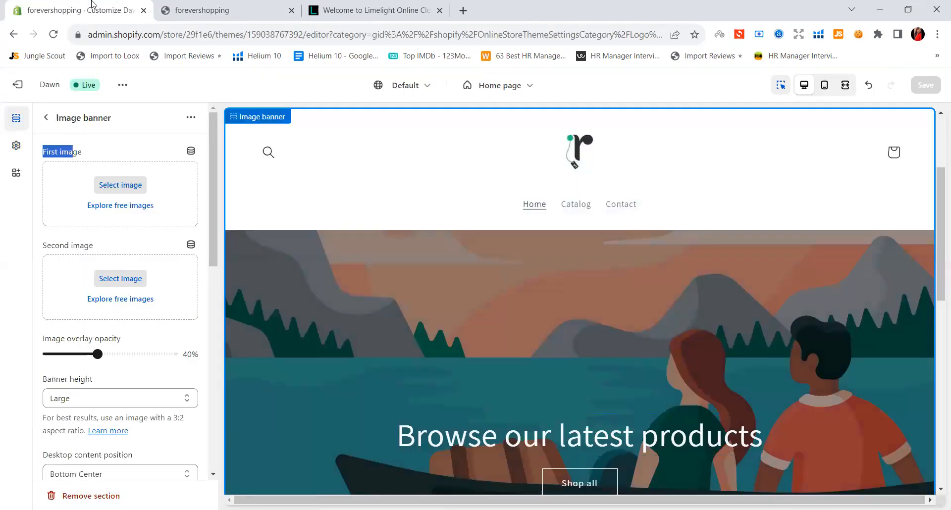
Check the store library for the banner's first image and search the free images for "make up" instead.
left_click(120, 186)
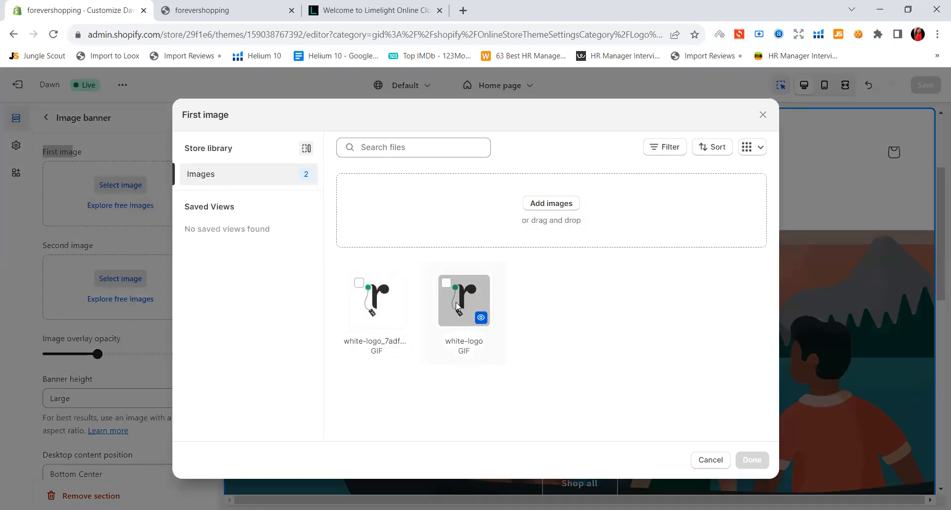
left_click(762, 115)
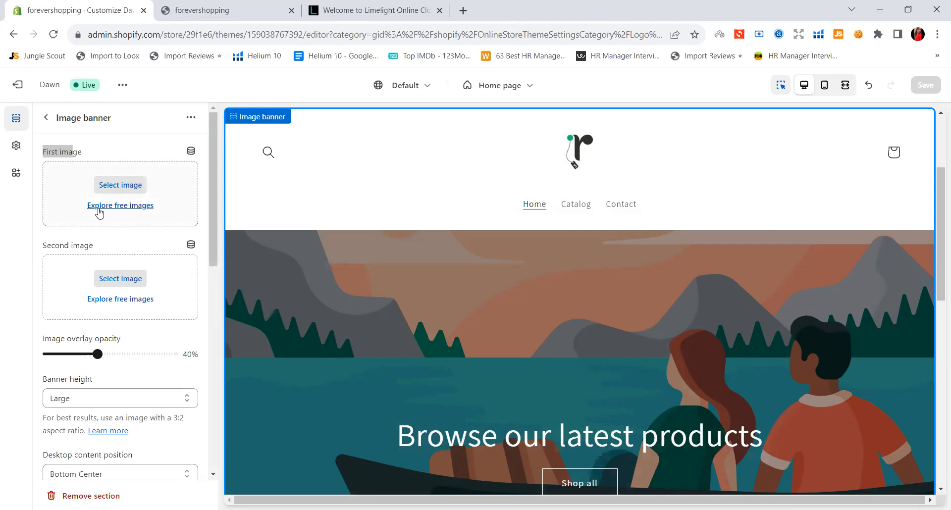
left_click(141, 206)
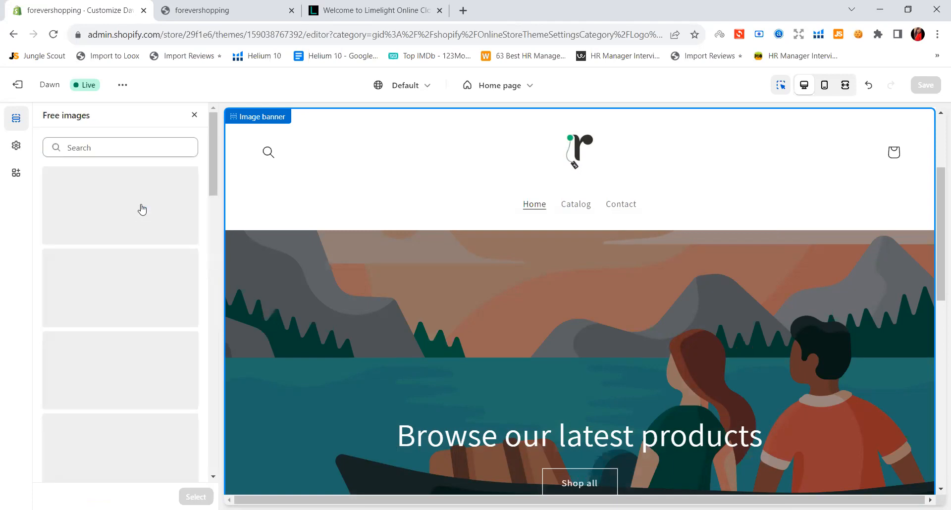
left_click(101, 148)
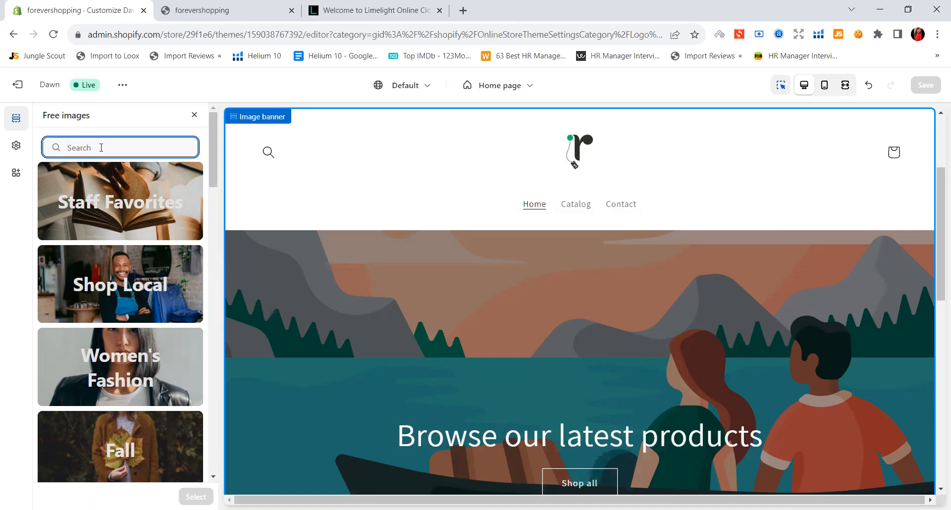
type("make up")
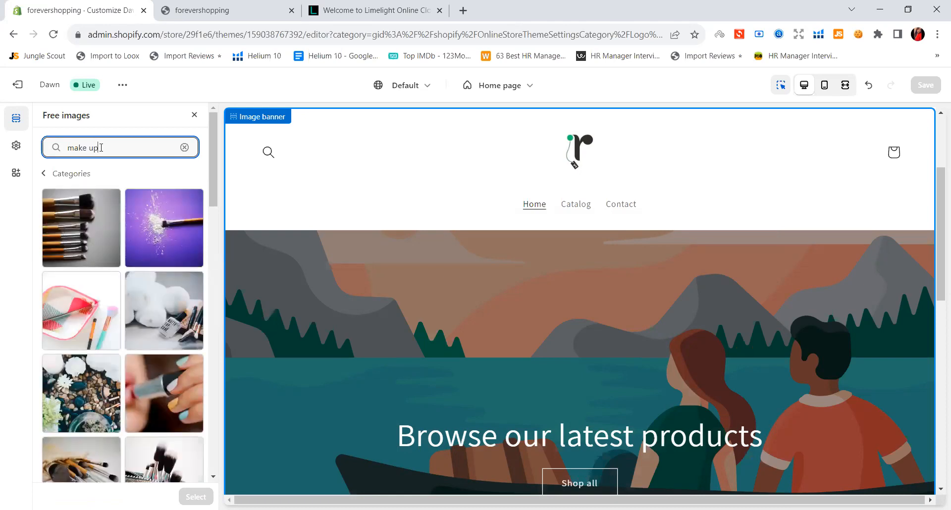
Replace the free-image search term with "jewel" and browse the resulting pictures for the banner's first image.
key("BackSpace")
key("BackSpace")
key("BackSpace")
key("BackSpace")
key("BackSpace")
key("BackSpace")
key("BackSpace")
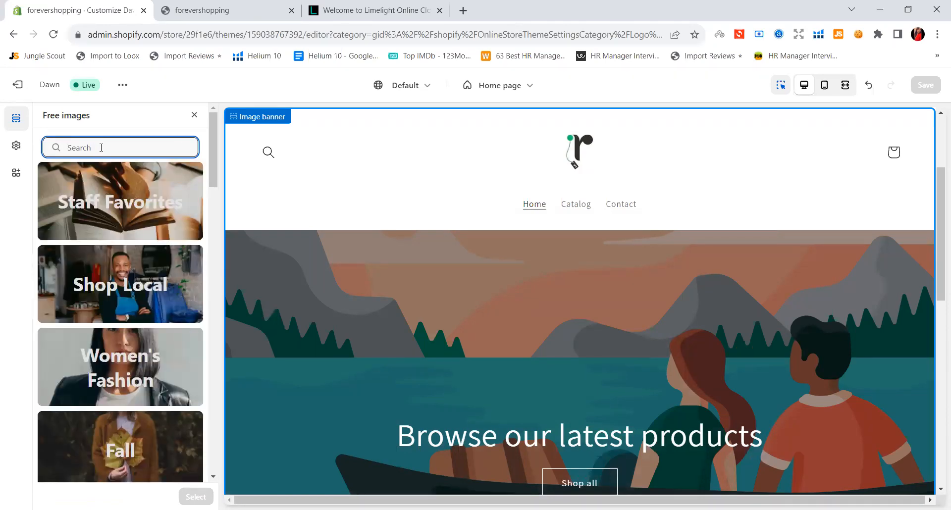
type("jewell")
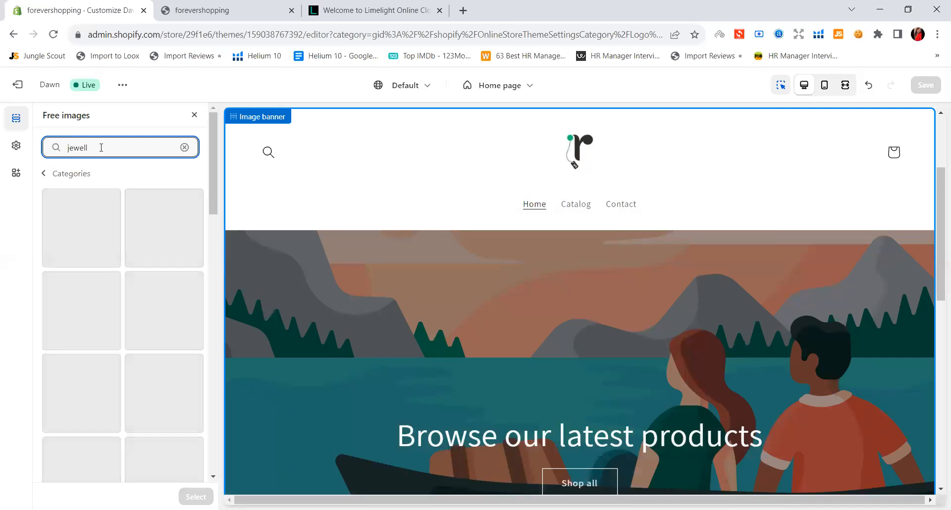
key("BackSpace")
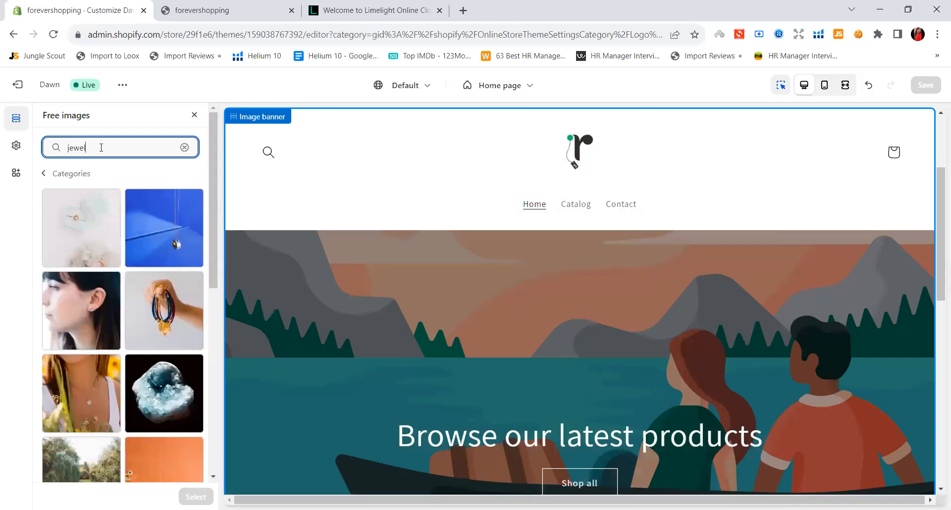
scroll(106, 367, "down", 3)
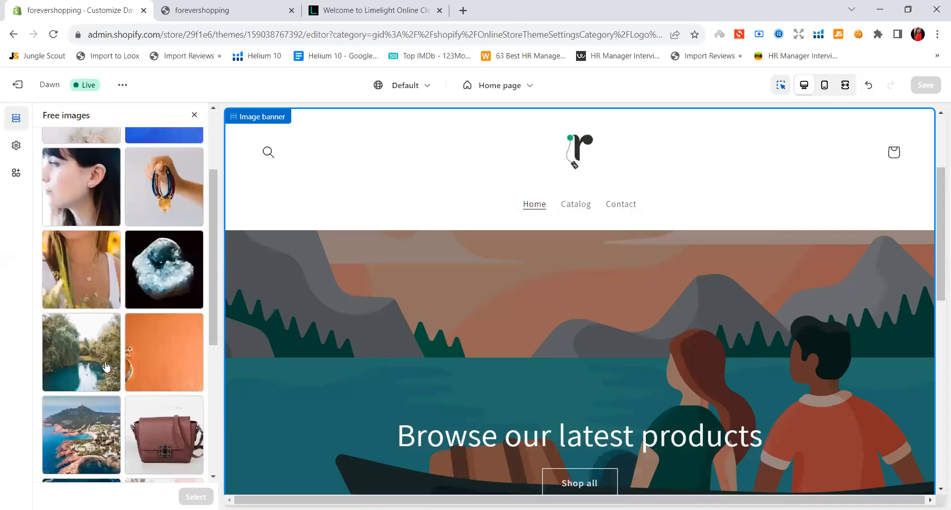
scroll(107, 357, "up", 3)
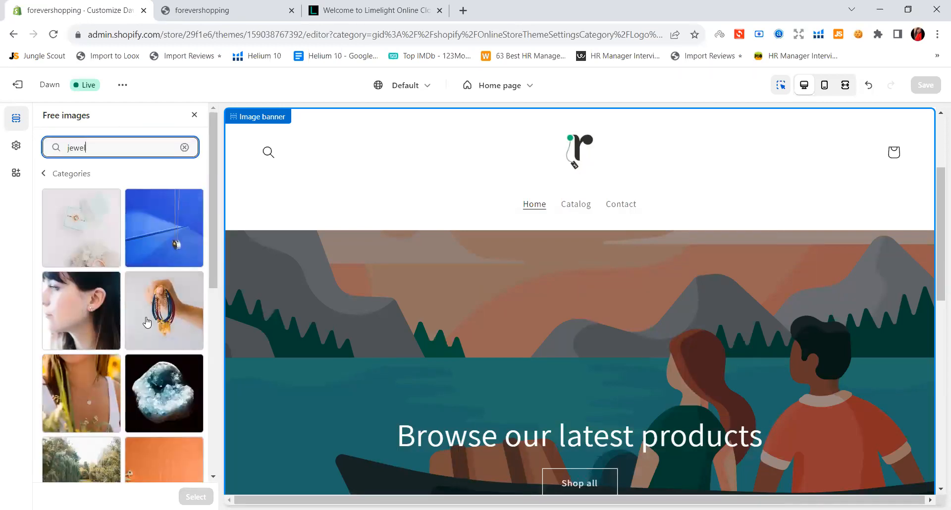
scroll(147, 319, "down", 1)
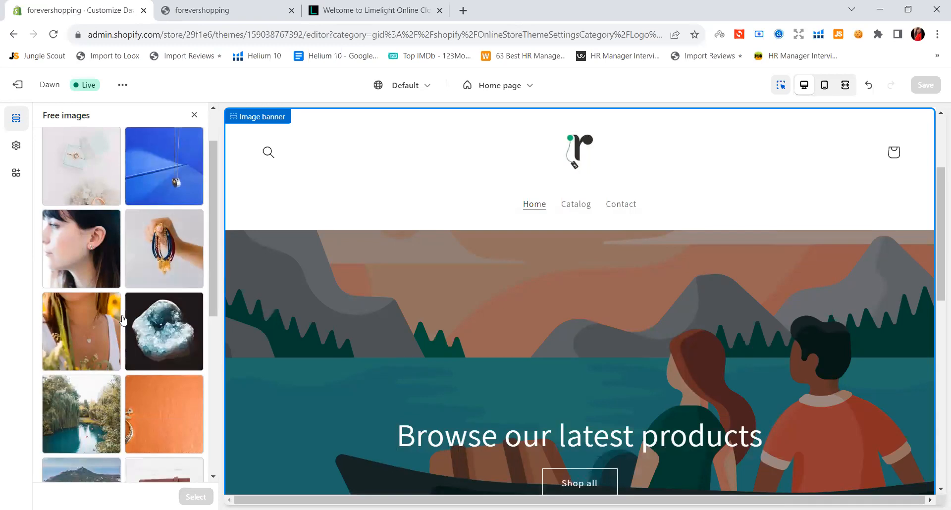
Preview the free image of a woman wearing cross and heart necklaces in the image banner.
left_click(70, 334)
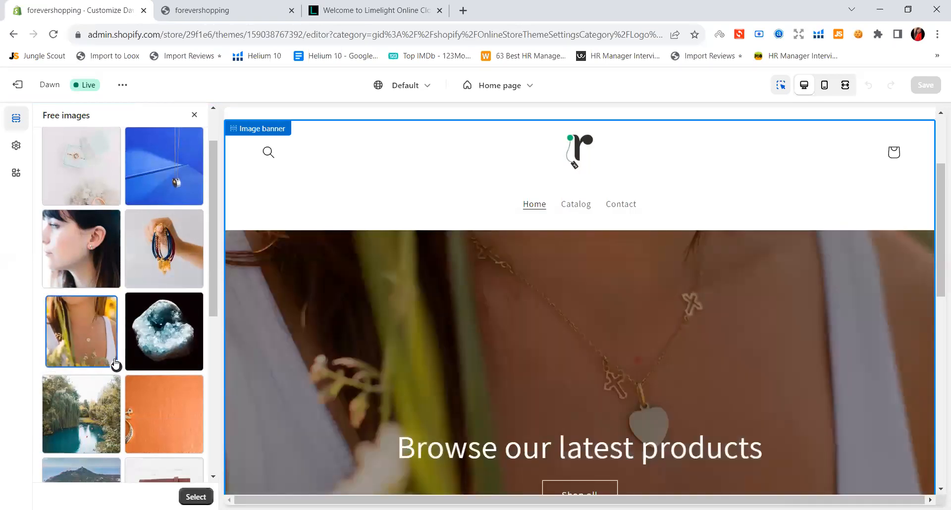
scroll(614, 307, "down", 3)
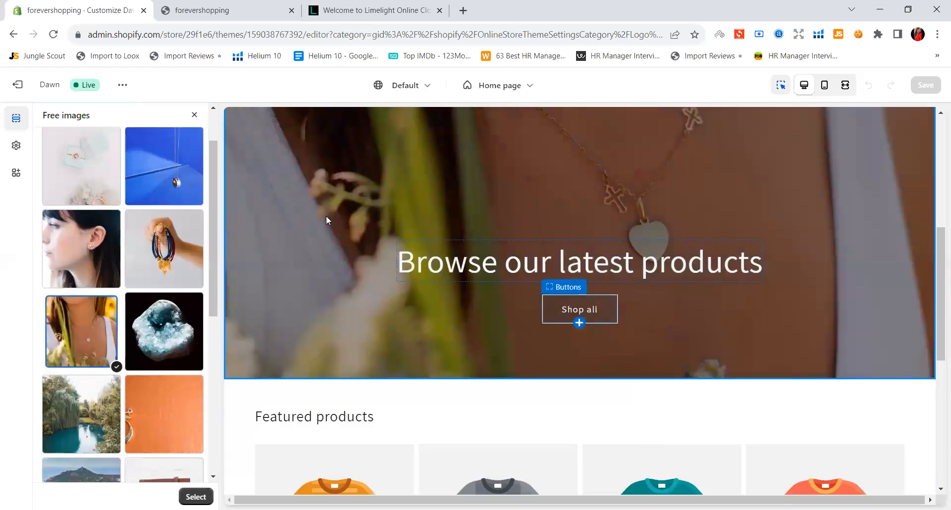
scroll(787, 299, "down", 1)
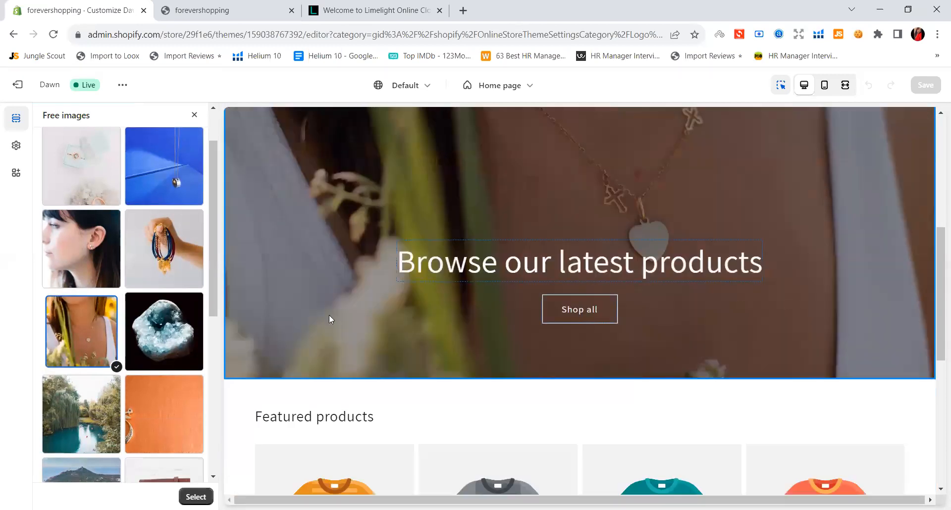
scroll(151, 322, "down", 3)
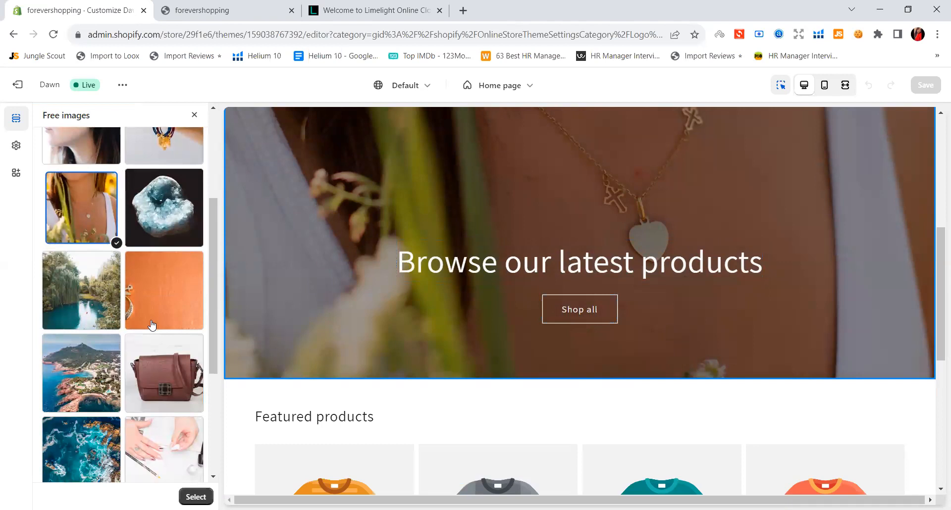
scroll(152, 325, "down", 3)
Set the nail-polish-gems free image as the image banner's first image and save the theme.
left_click(150, 331)
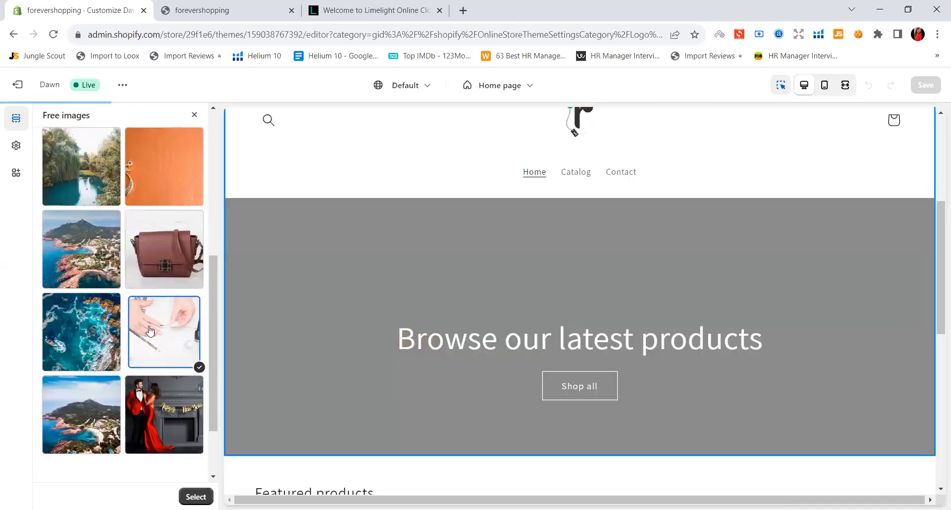
scroll(150, 331, "down", 2)
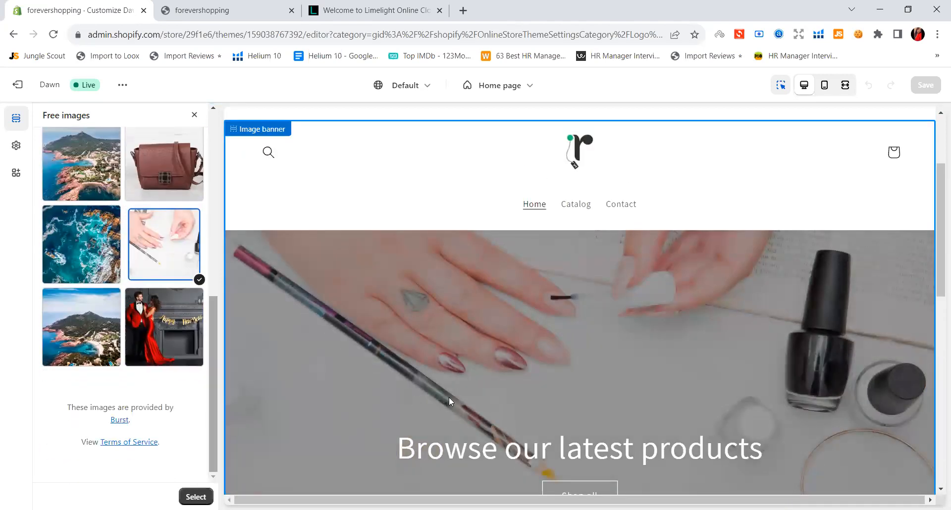
scroll(448, 396, "down", 2)
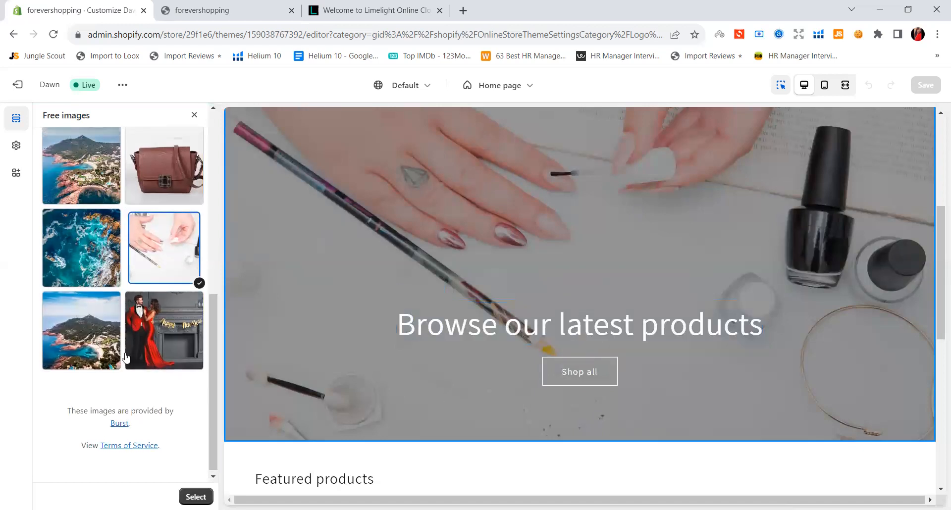
scroll(128, 354, "up", 10)
scroll(131, 345, "down", 6)
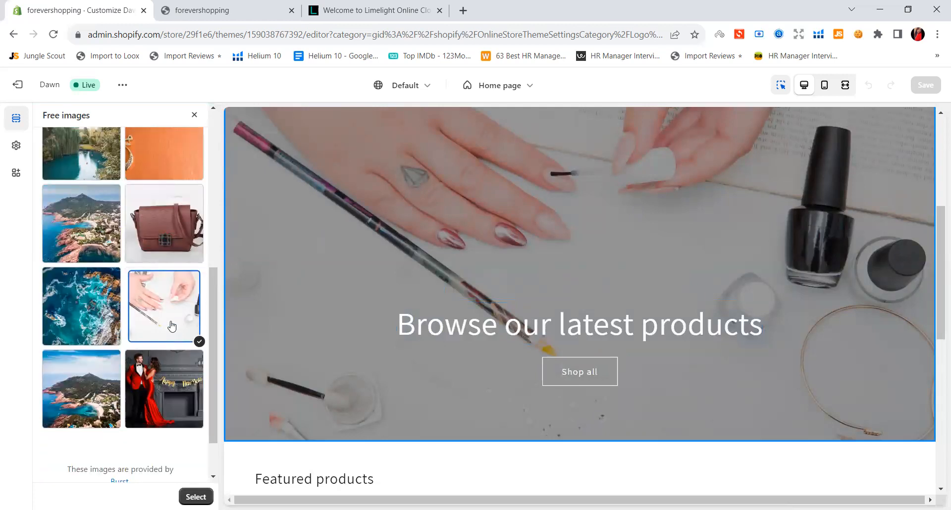
left_click(167, 307)
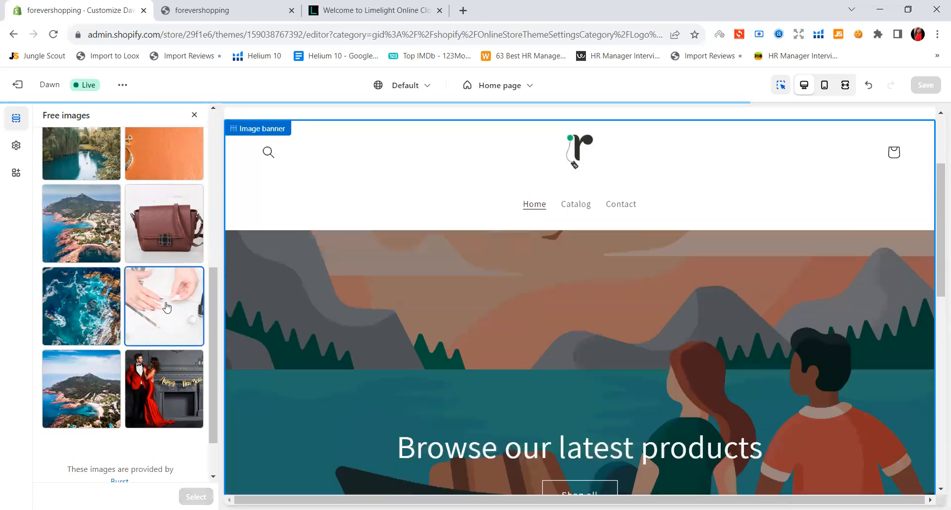
scroll(167, 307, "down", 2)
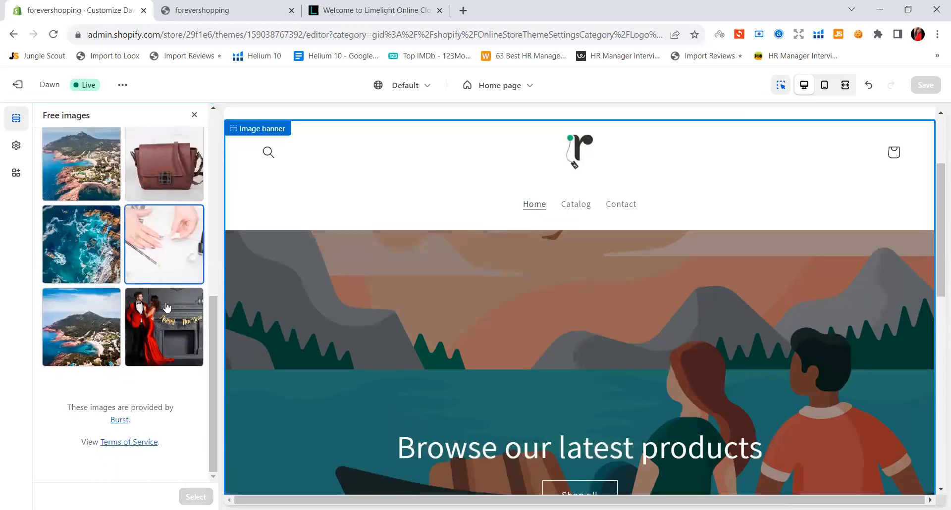
left_click(167, 271)
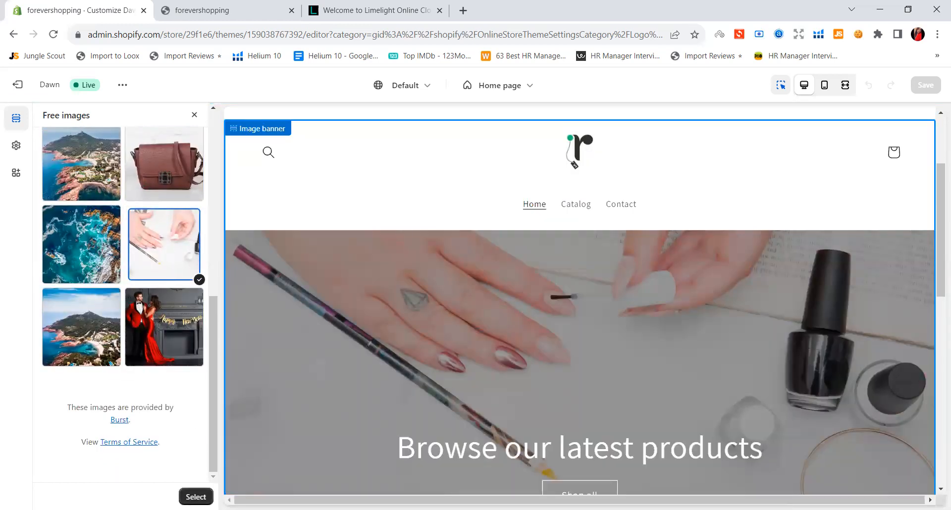
left_click(195, 496)
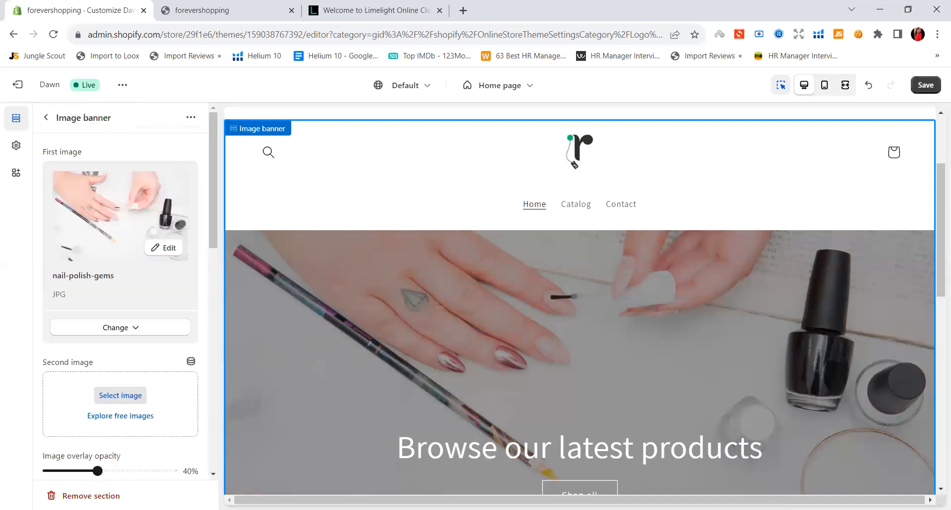
left_click(912, 84)
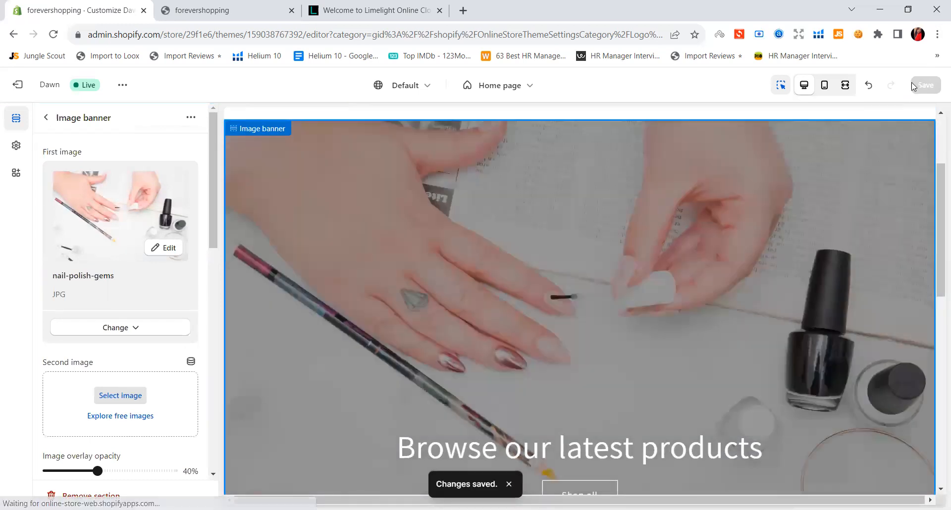
Reload the live forevershopping storefront, view its updated image banner, and return to the theme editor.
left_click(174, 4)
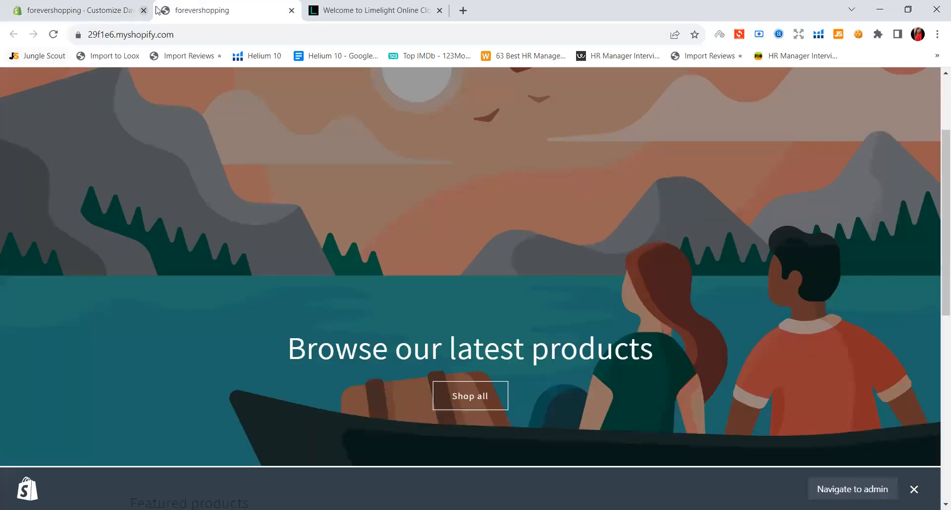
left_click(53, 34)
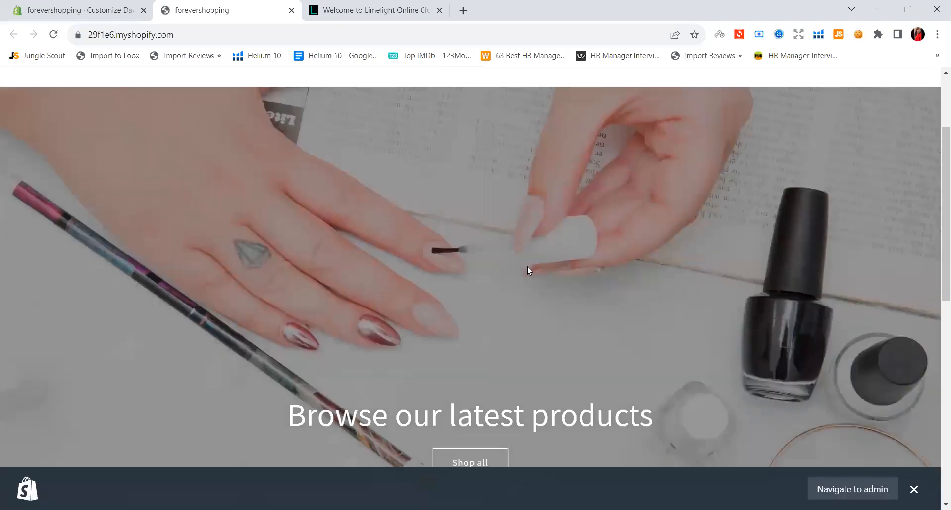
scroll(527, 266, "down", 3)
scroll(525, 264, "up", 6)
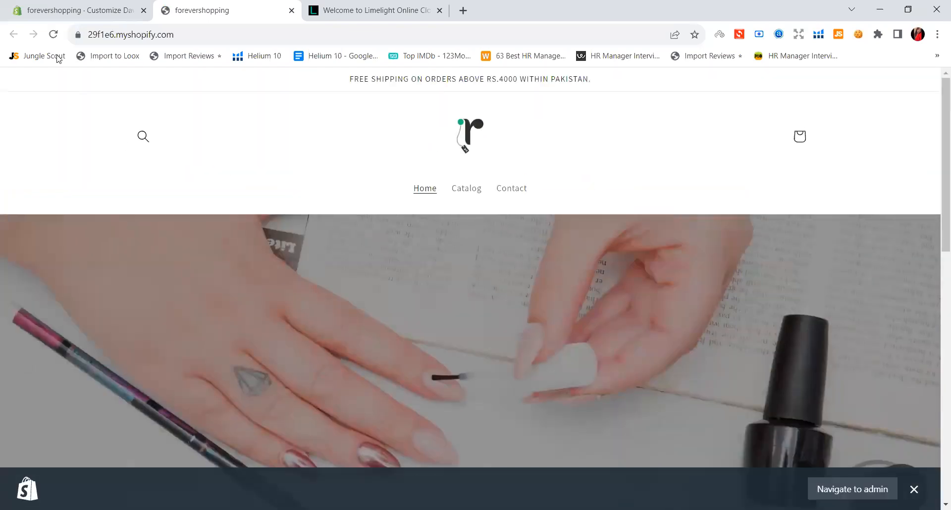
left_click(69, 9)
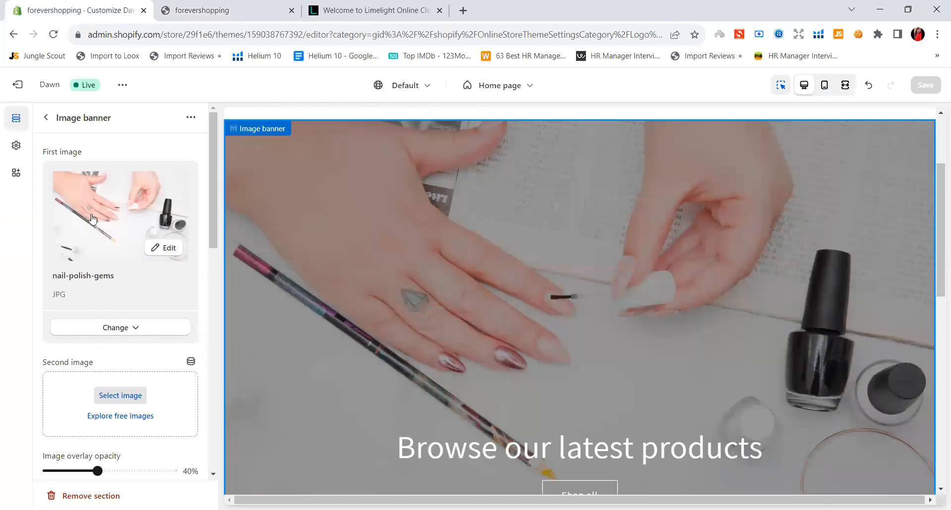
Search the free images for "make up", replace the banner's first image with eyeshadow-explosion, and save the theme.
left_click(127, 330)
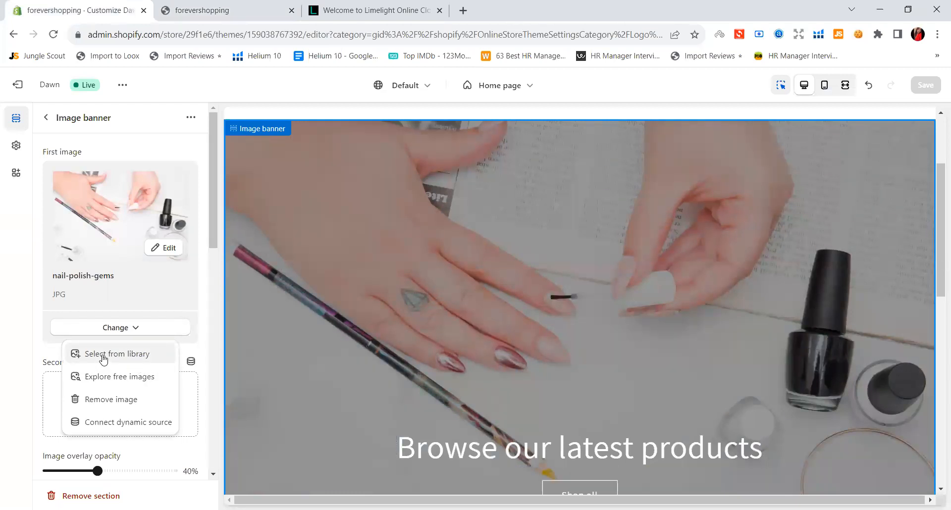
left_click(119, 382)
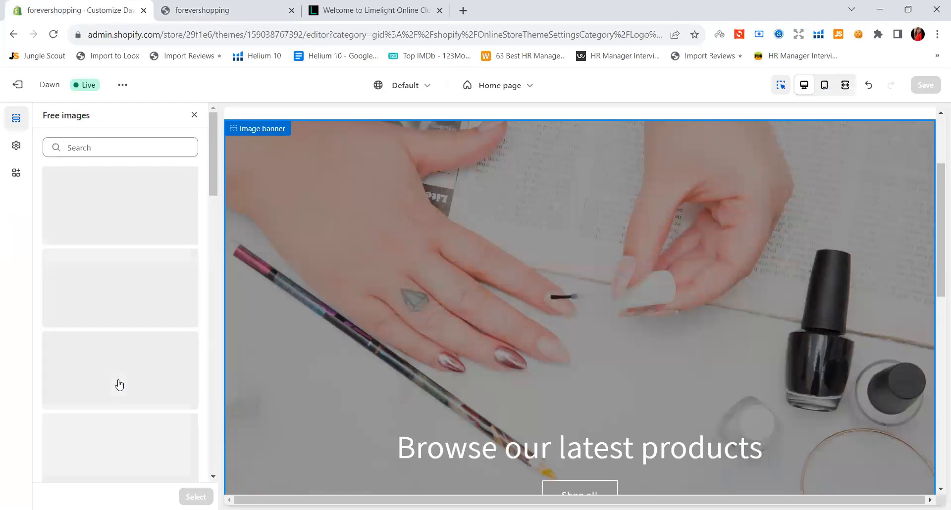
left_click(118, 150)
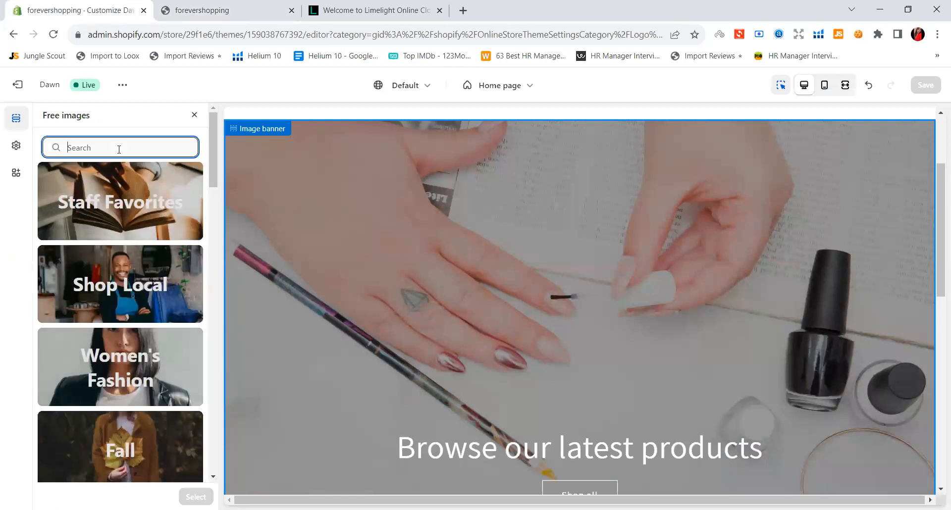
type("make up")
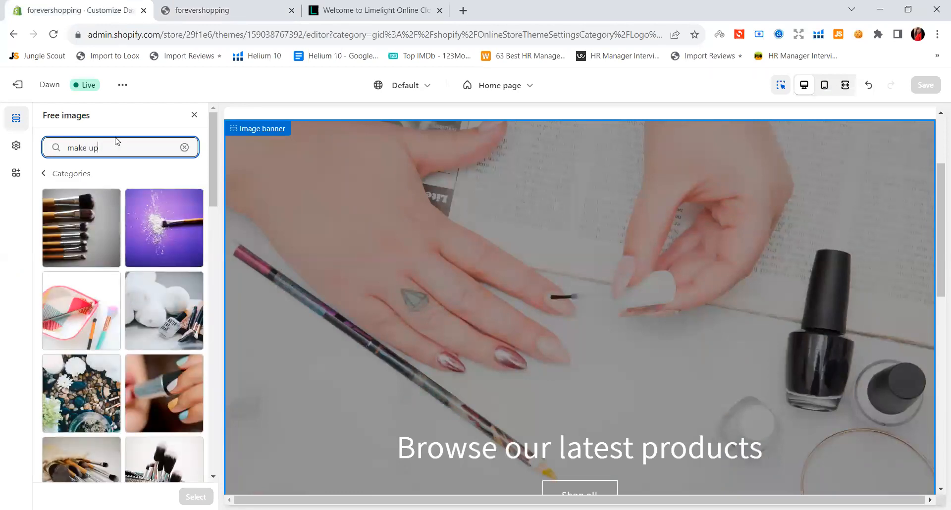
left_click(178, 207)
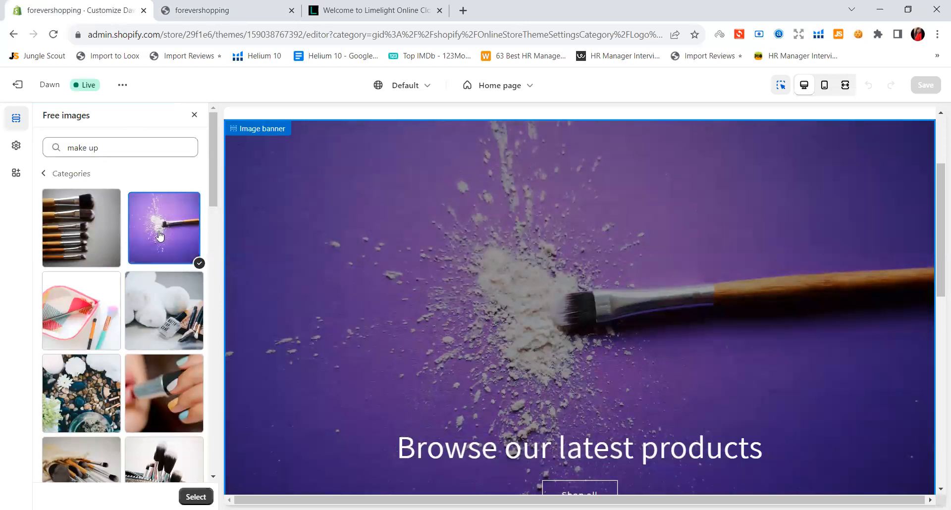
left_click(195, 497)
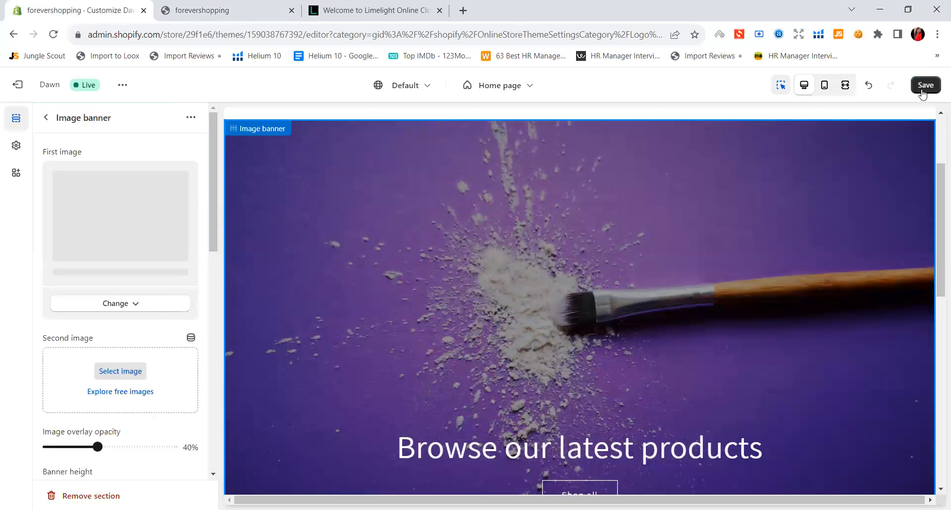
left_click(921, 93)
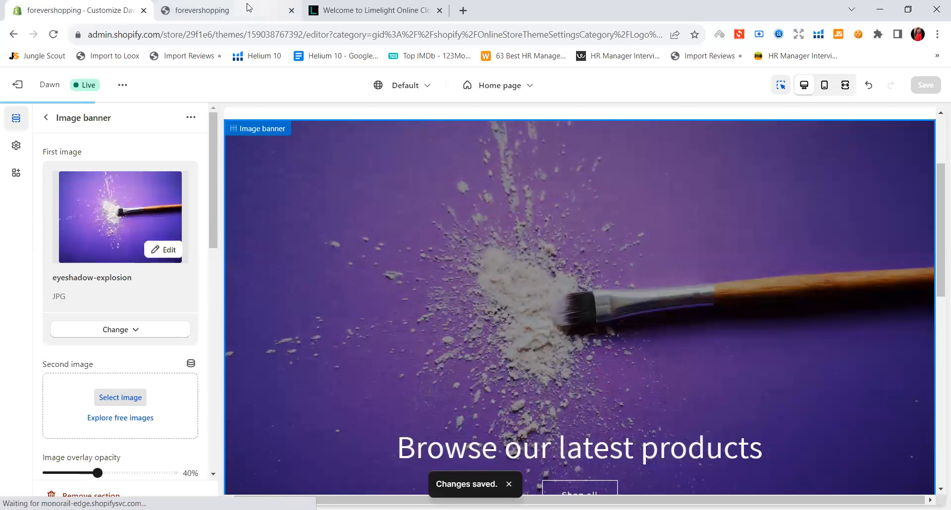
Reload the live forevershopping storefront, view the eyeshadow-explosion image banner down the home page, and return to the theme editor.
left_click(238, 5)
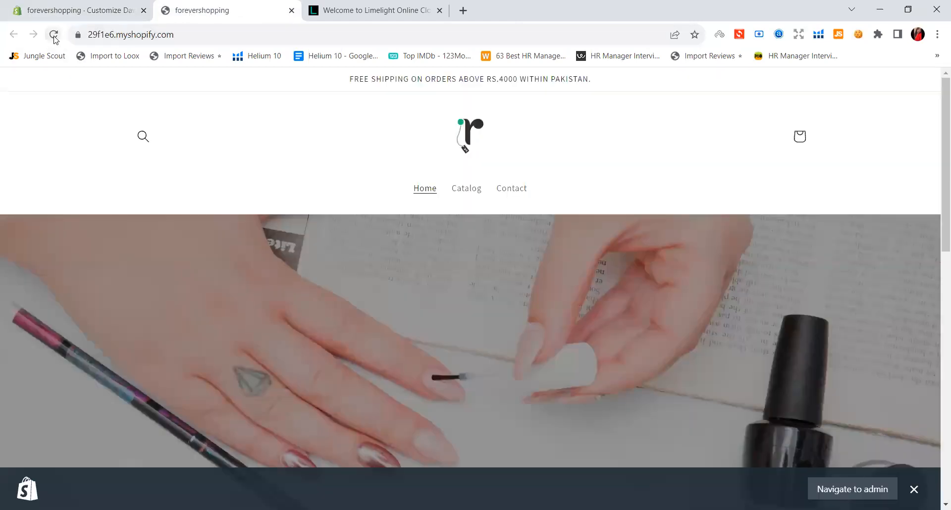
left_click(53, 35)
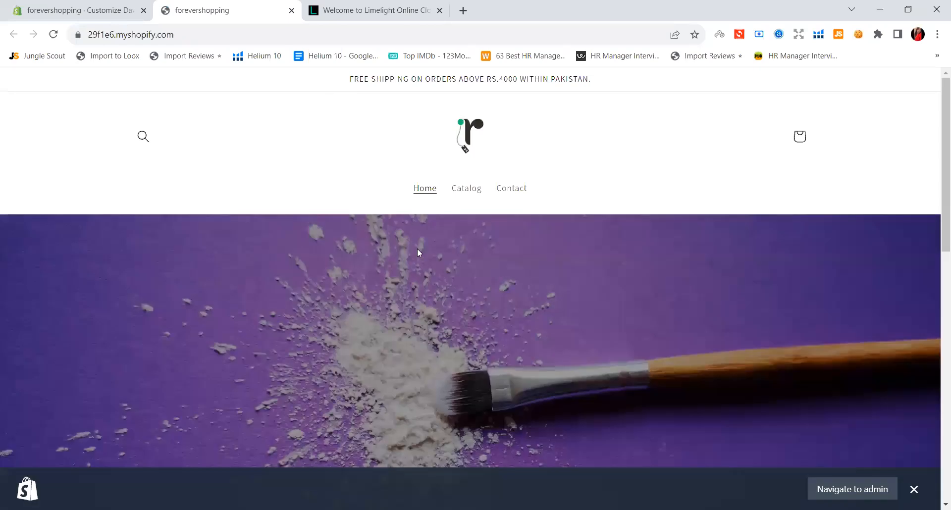
scroll(417, 239, "down", 6)
left_click(79, 10)
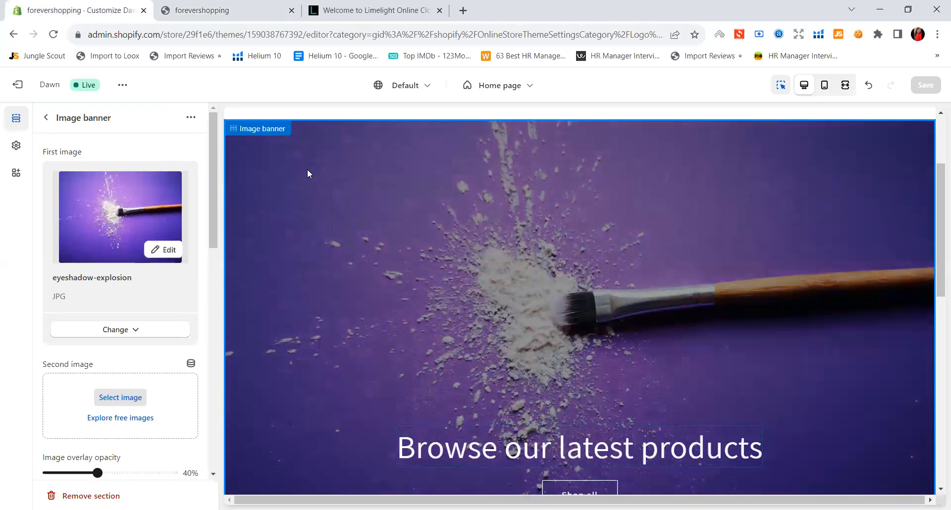
Examine the image banner's second image and image overlay opacity settings.
scroll(149, 213, "down", 1)
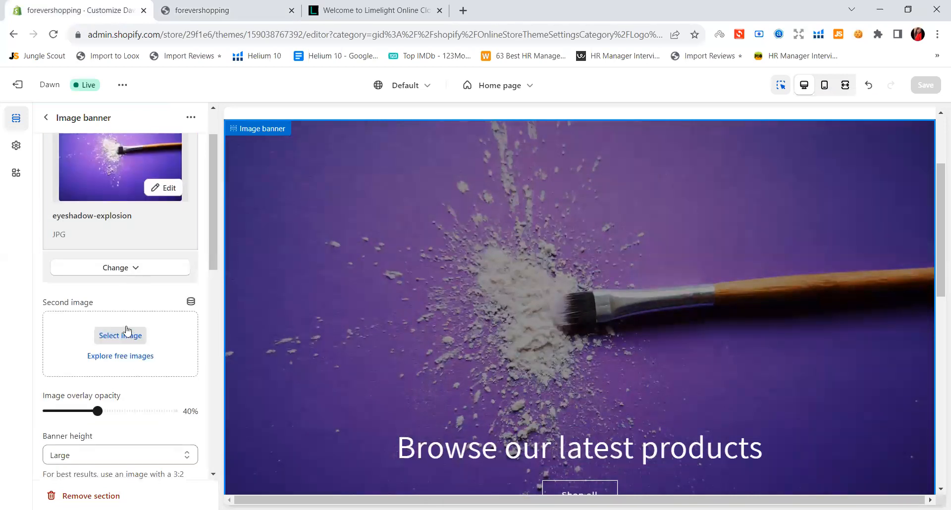
scroll(47, 299, "down", 1)
left_click_drag(44, 243, 94, 245)
left_click(114, 243)
scroll(114, 244, "down", 1)
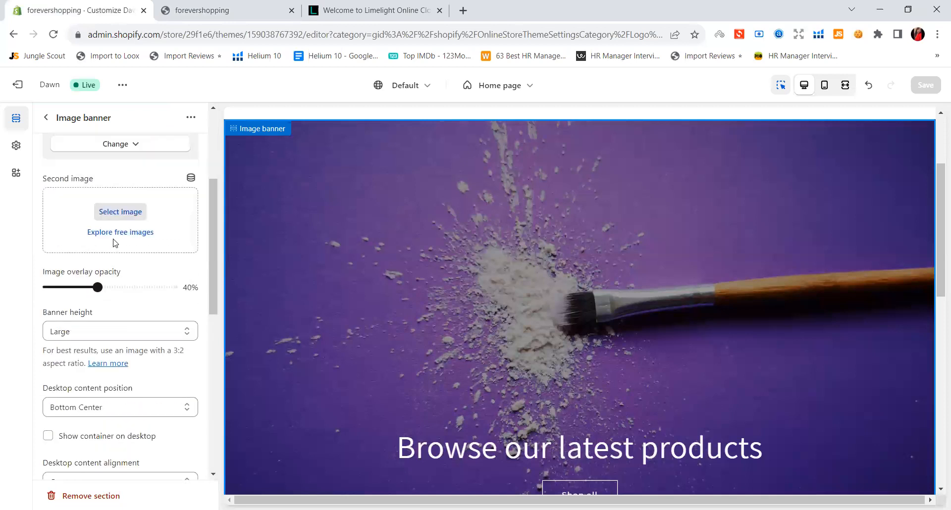
left_click_drag(46, 179, 91, 187)
left_click(114, 181)
scroll(163, 299, "down", 1)
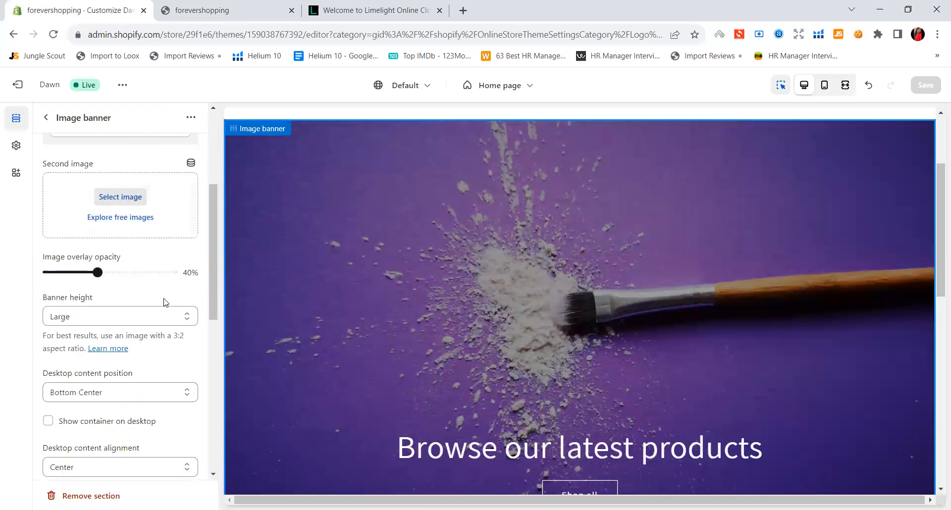
left_click_drag(41, 210, 132, 210)
left_click(130, 210)
left_click_drag(42, 210, 91, 211)
left_click_drag(100, 210, 142, 212)
left_click(143, 211)
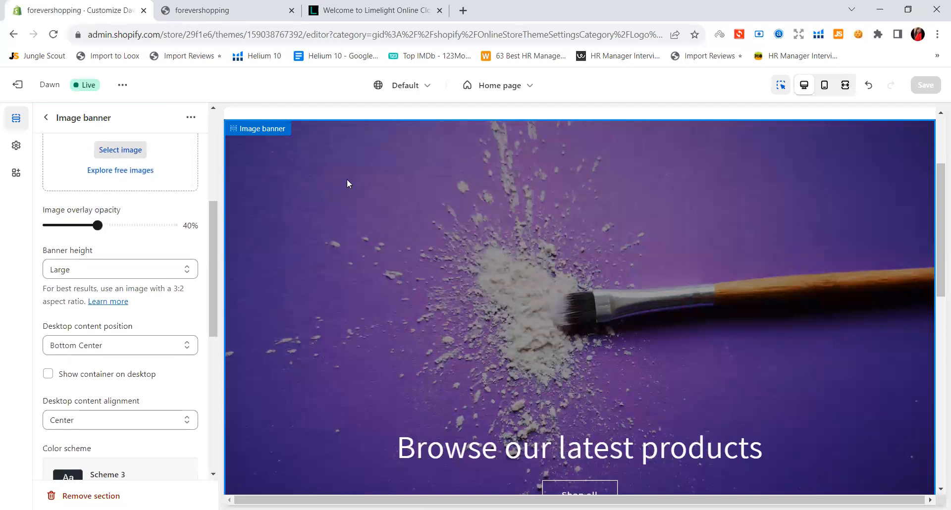
View the image banner's heading and Shop all button on the live storefront, and return to the theme editor.
left_click(160, 5)
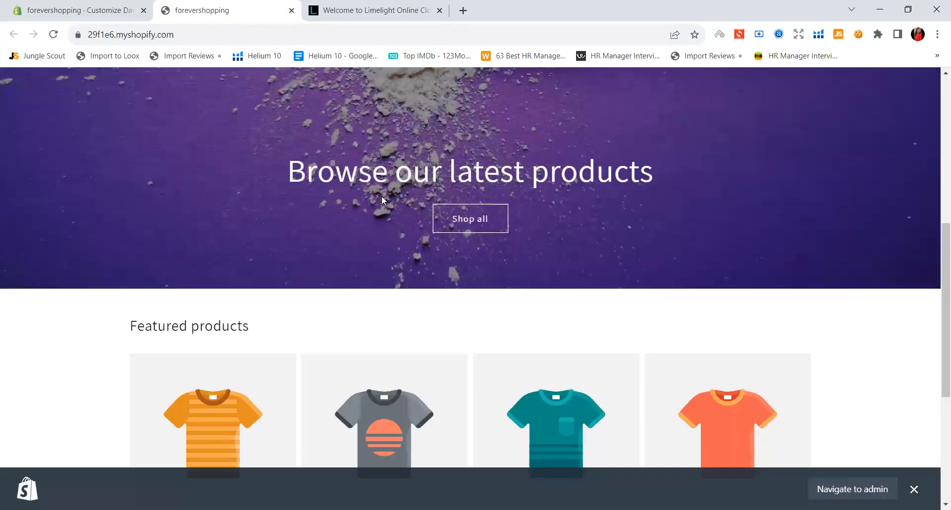
scroll(381, 200, "up", 3)
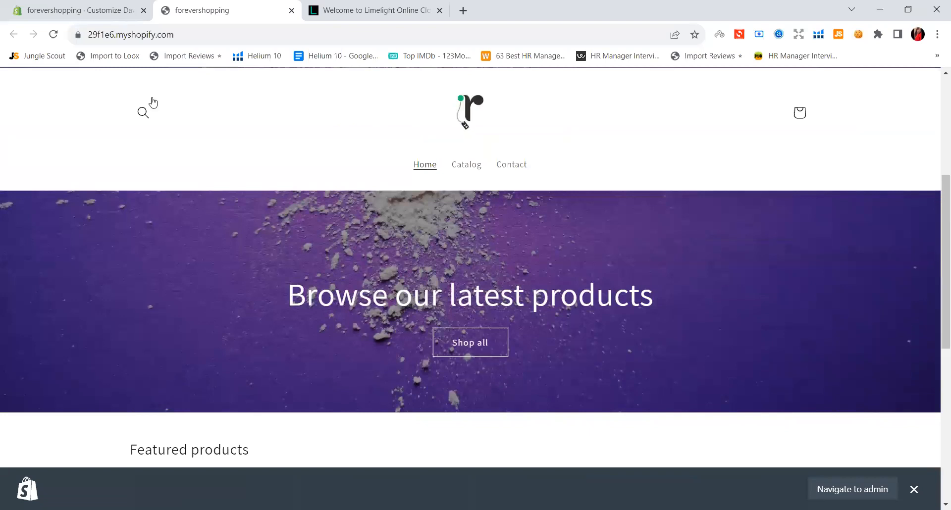
left_click(111, 10)
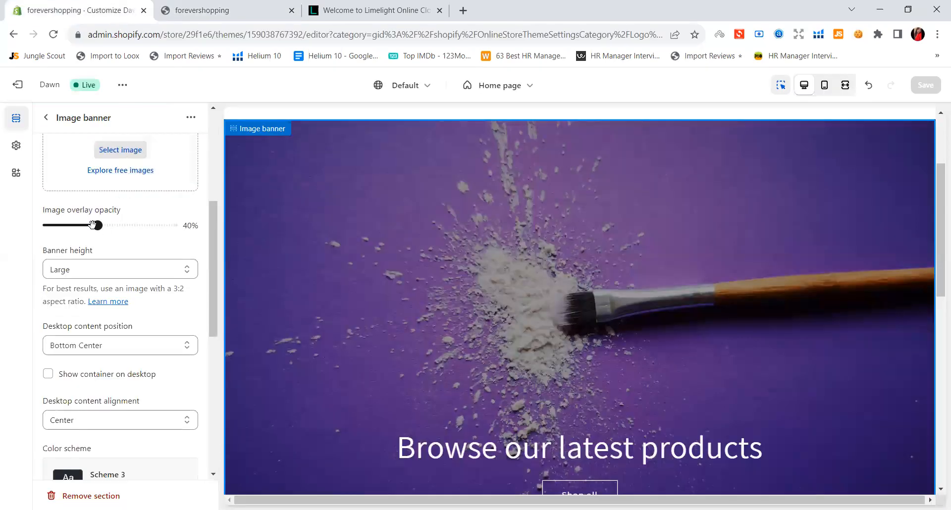
Set the image banner's overlay opacity to 60% and save the theme.
left_click(98, 226)
mouse_move(139, 232)
left_mouse_down()
mouse_move(178, 244)
mouse_move(39, 239)
mouse_move(147, 252)
mouse_move(148, 233)
mouse_move(74, 231)
mouse_move(121, 231)
left_mouse_up()
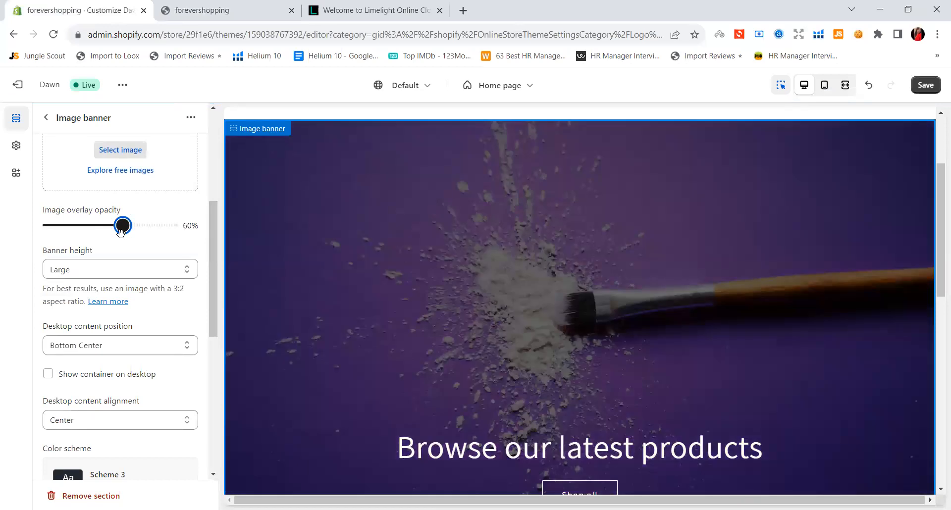
left_click_drag(120, 232, 147, 231)
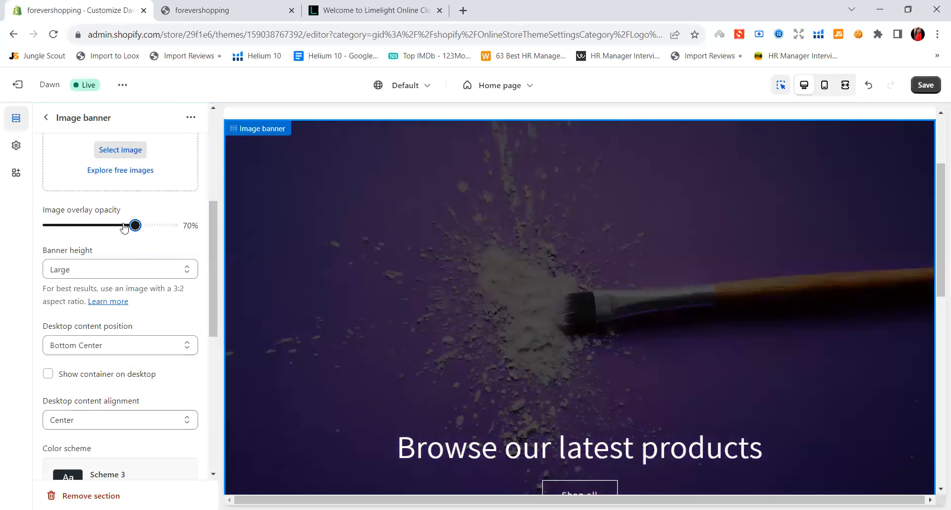
left_click_drag(135, 225, 122, 230)
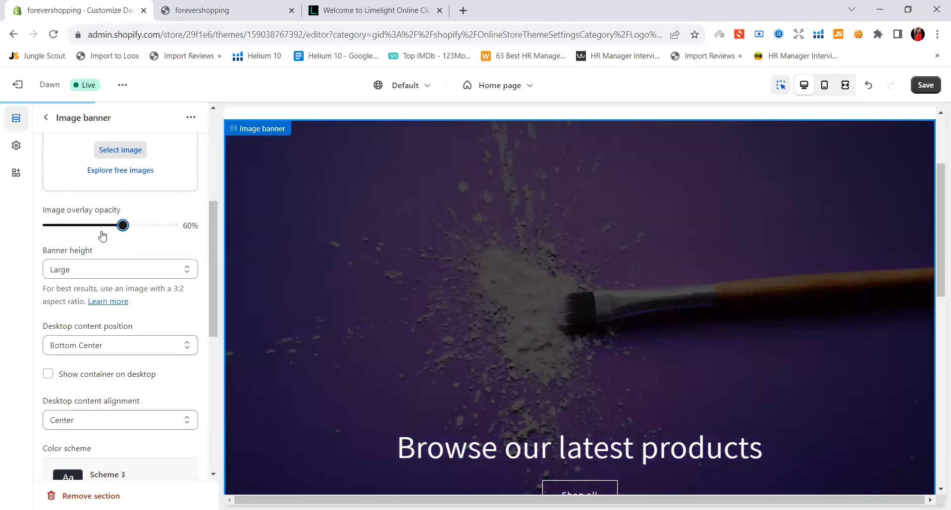
left_click(919, 82)
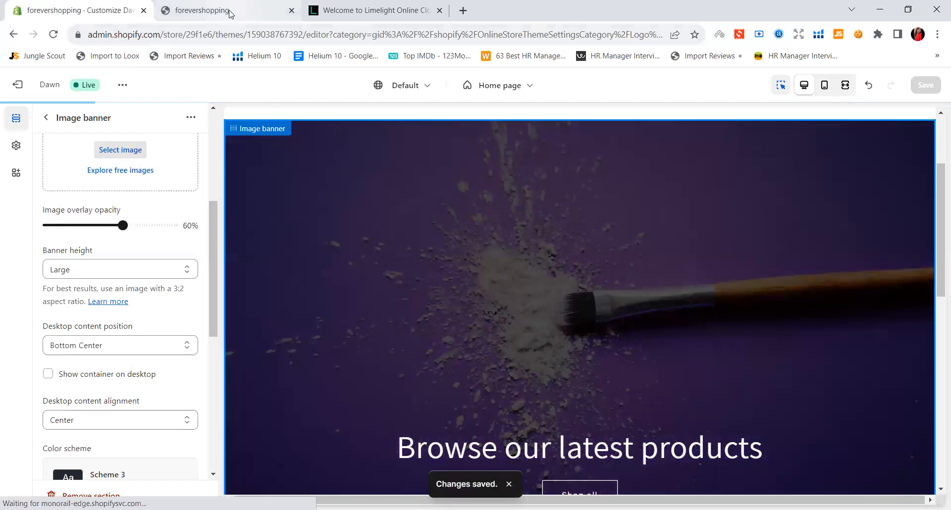
Reload the live storefront and examine the "Browse our latest products" heading over the darkened banner image.
mouse_move(229, 13)
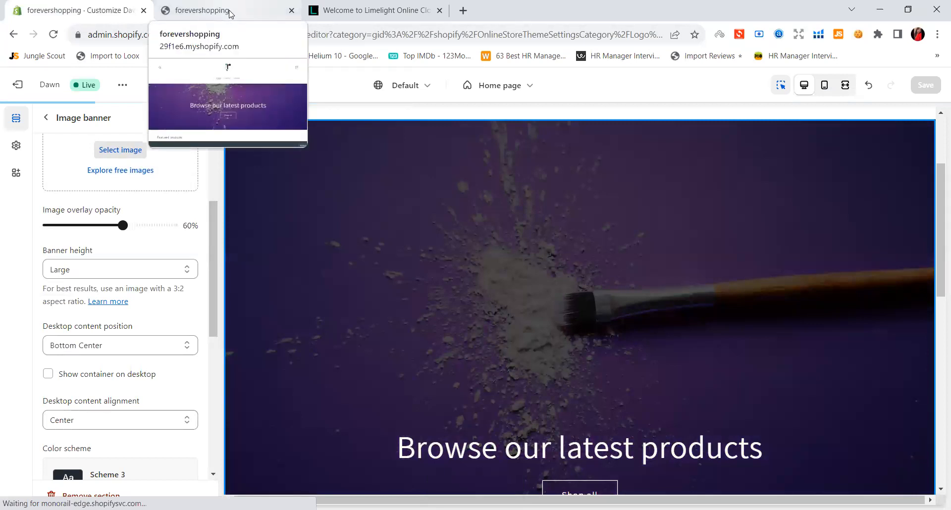
left_click(229, 14)
left_click(53, 35)
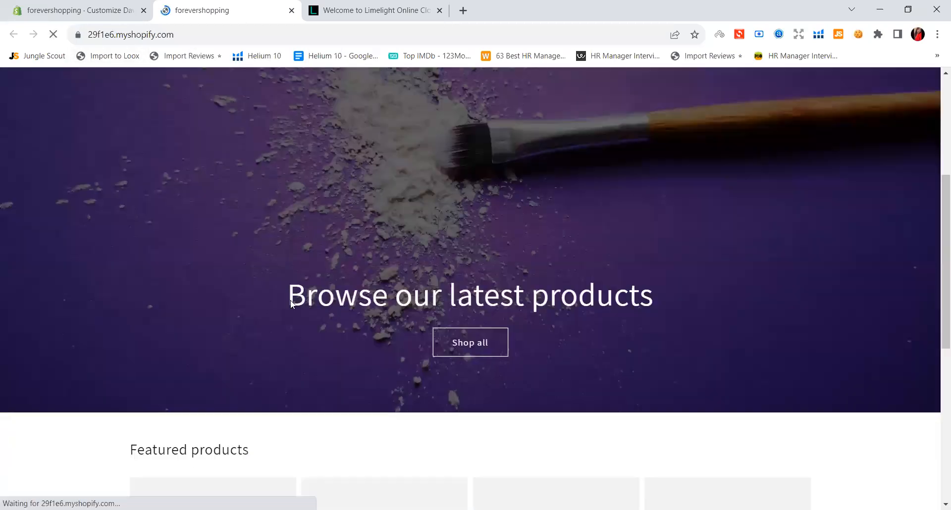
left_click_drag(286, 298, 639, 312)
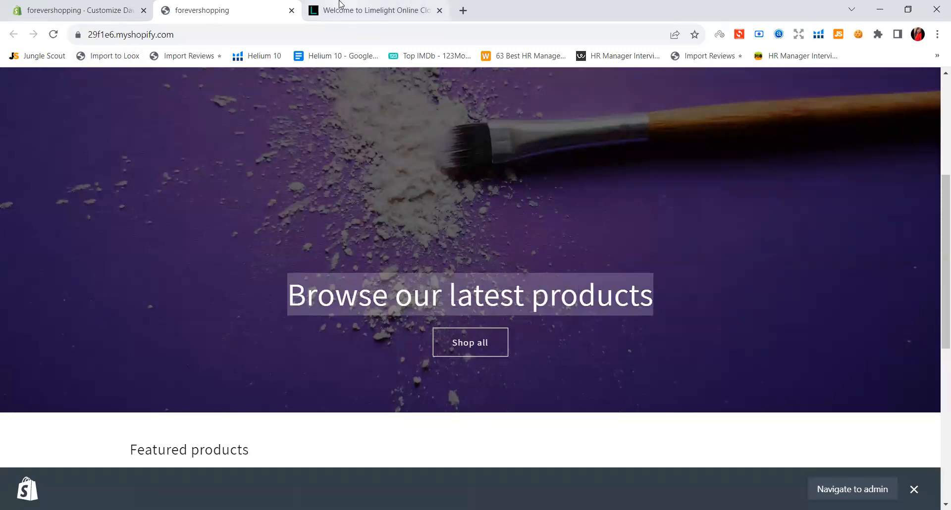
Browse the Limelight store's home page for the text labels on its banner and category images, and return to the theme editor.
left_click(341, 4)
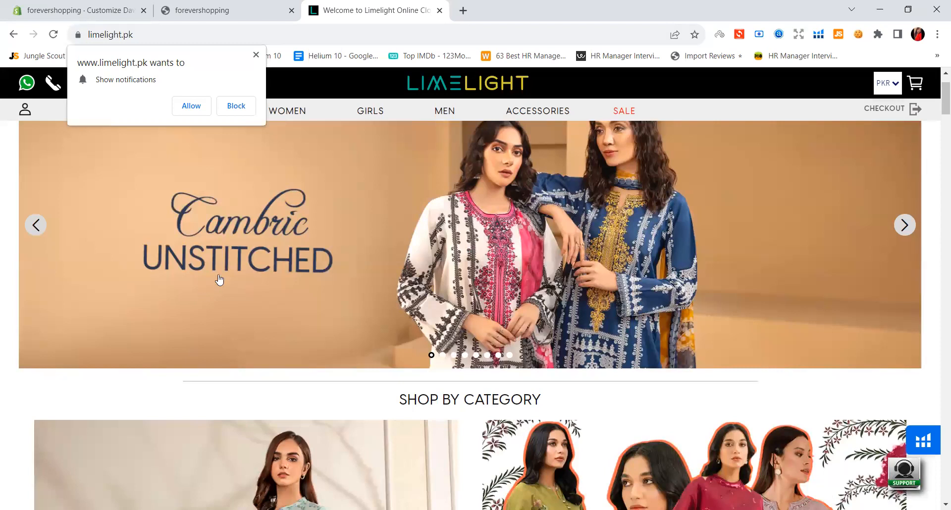
scroll(222, 277, "down", 6)
scroll(222, 277, "down", 3)
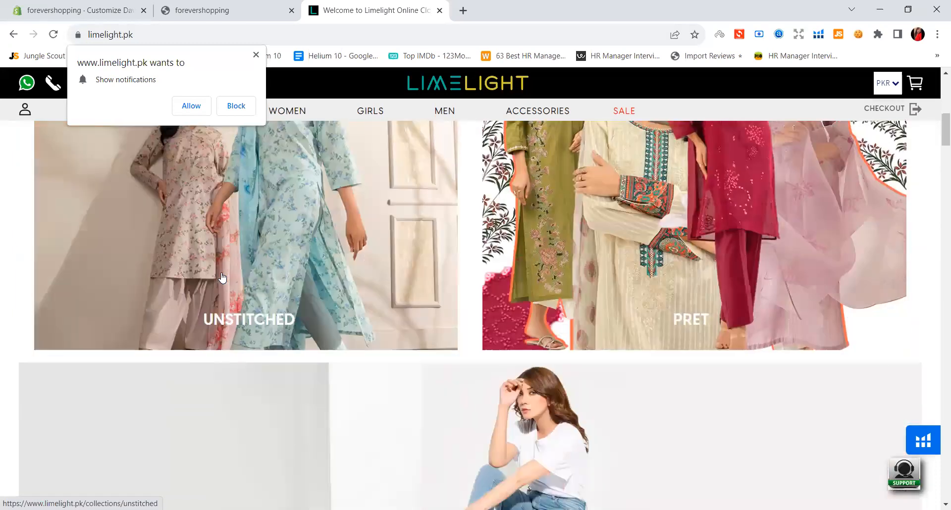
scroll(224, 277, "up", 3)
scroll(216, 383, "down", 1)
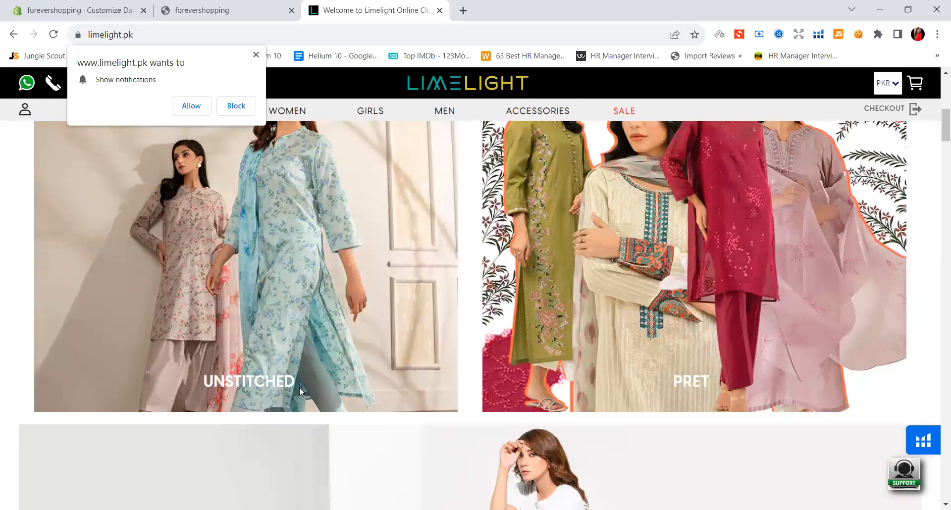
scroll(678, 254, "down", 2)
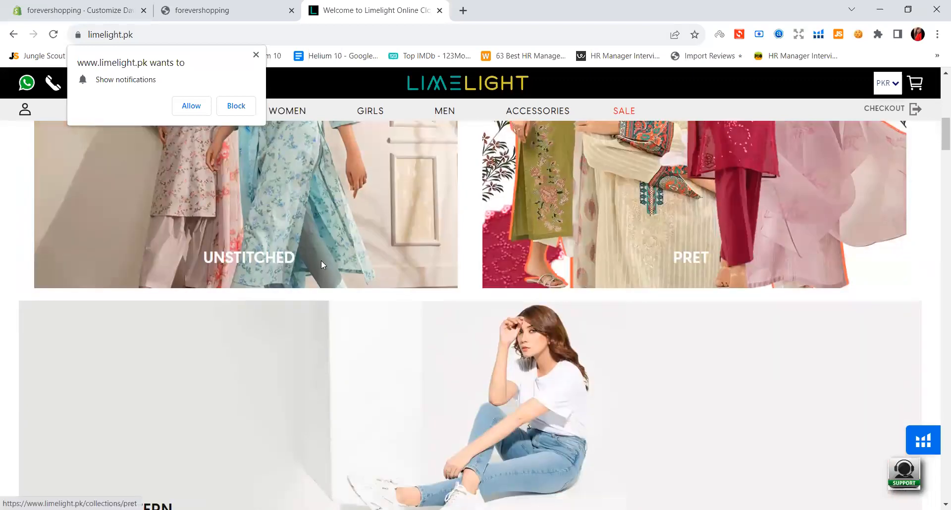
scroll(670, 261, "down", 7)
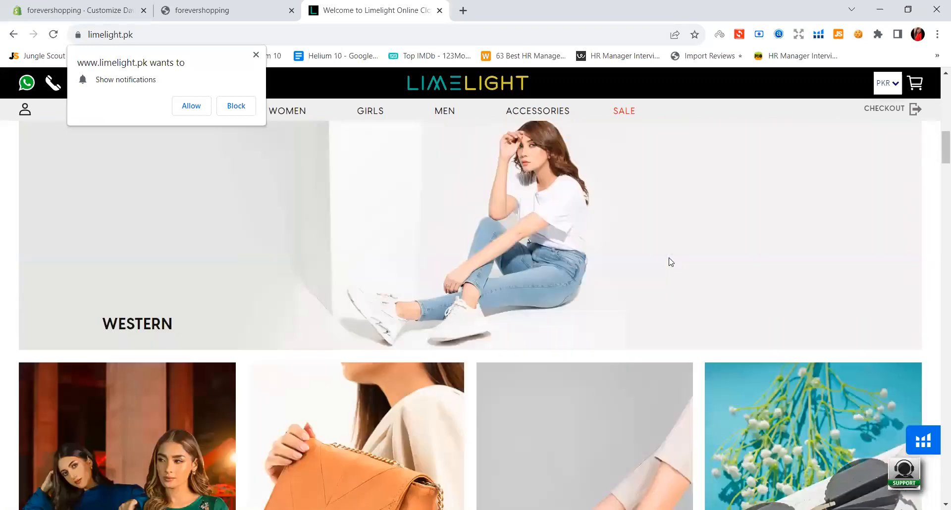
scroll(670, 262, "down", 1)
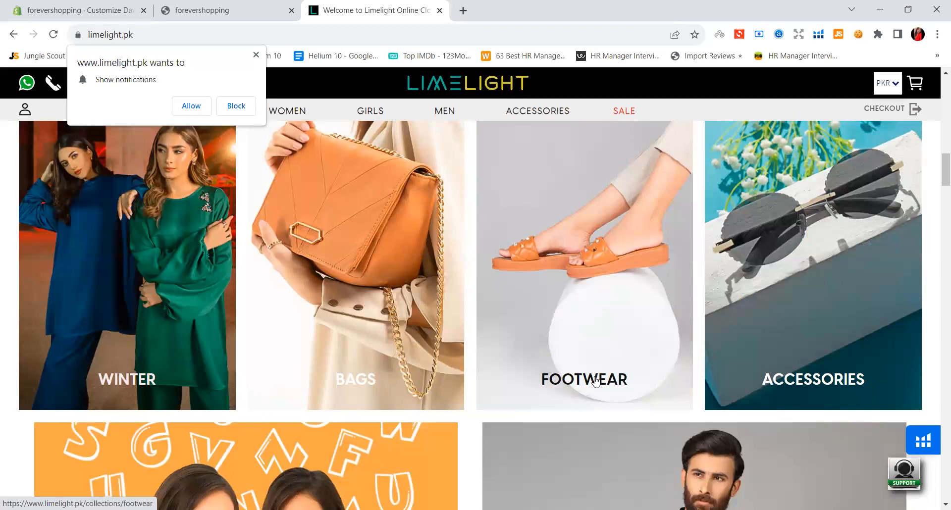
scroll(596, 381, "down", 1)
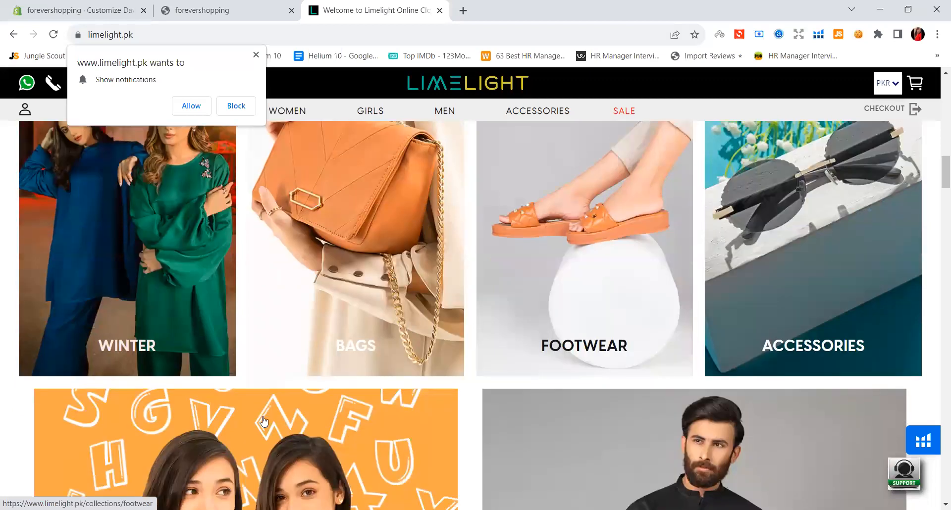
scroll(202, 297, "down", 4)
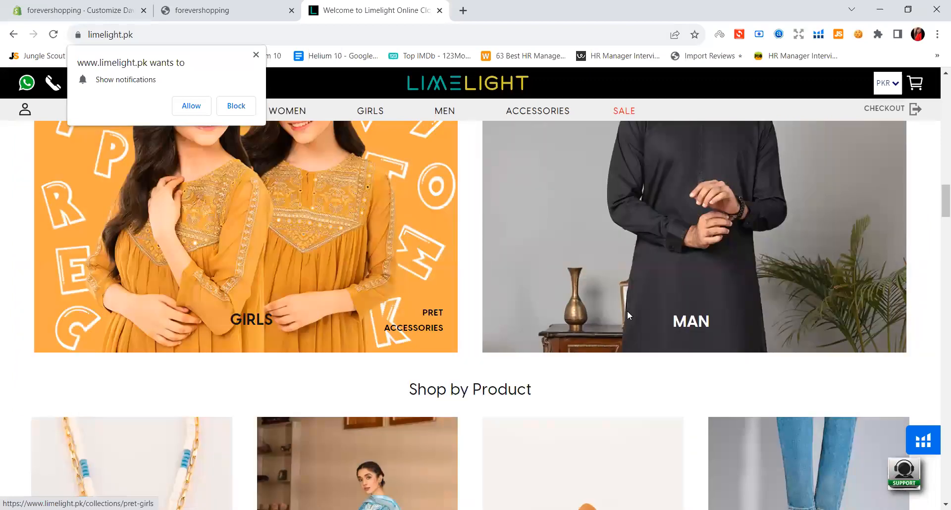
scroll(628, 315, "up", 3)
scroll(307, 329, "down", 2)
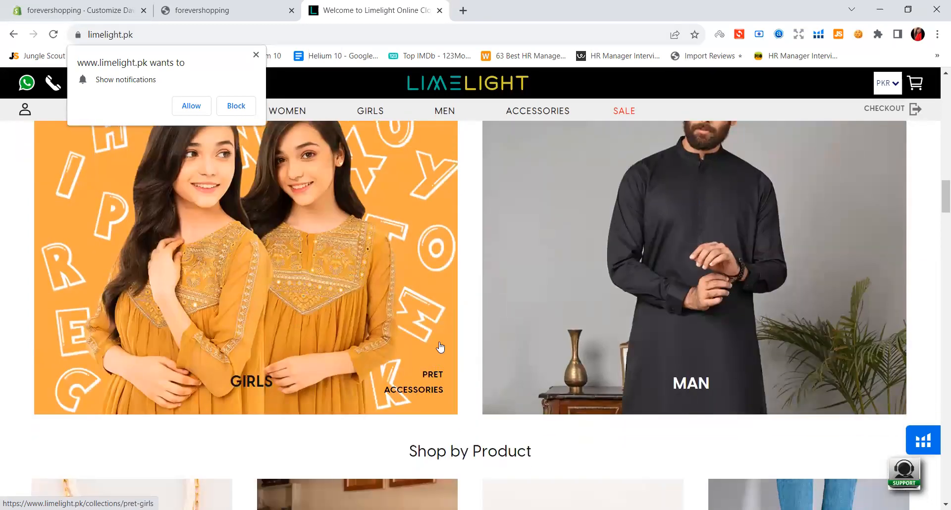
left_click(83, 9)
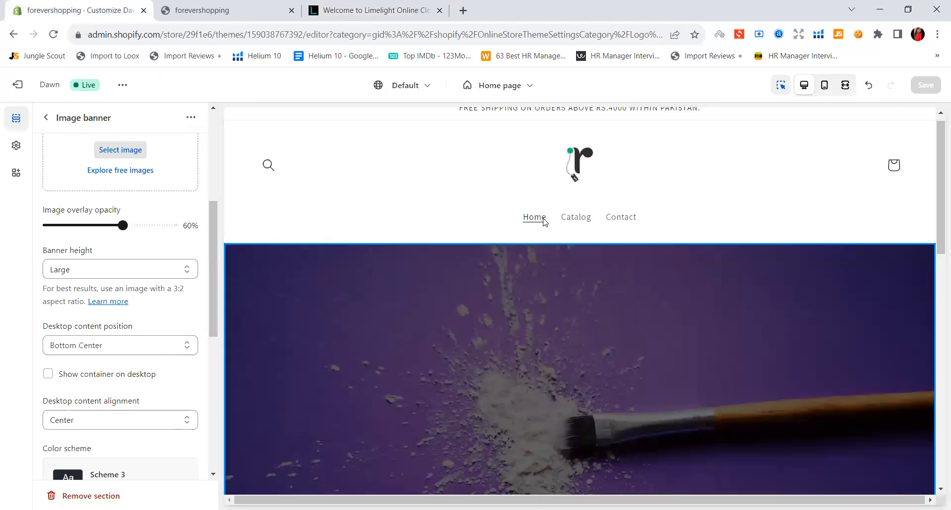
Set the image banner's height to Medium and save the theme.
scroll(542, 218, "down", 4)
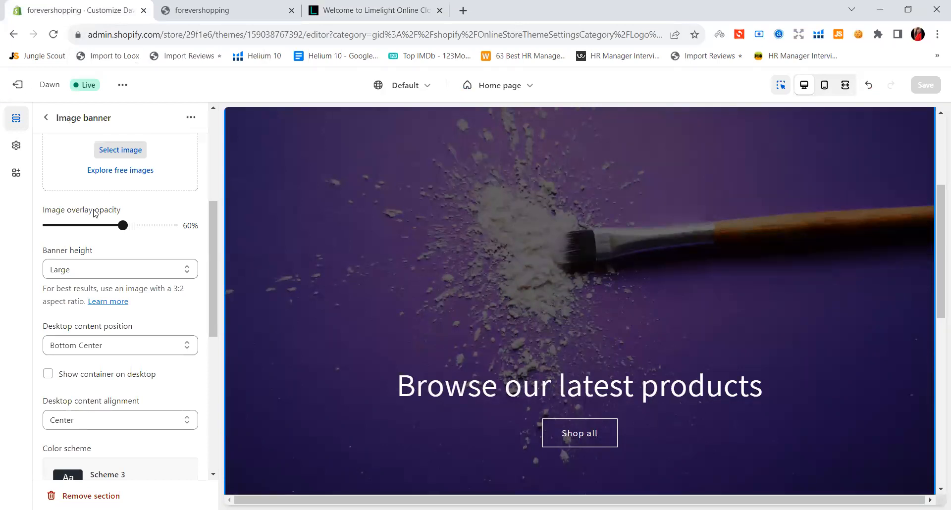
scroll(82, 258, "down", 1)
left_click_drag(41, 187, 104, 198)
scroll(462, 291, "down", 3)
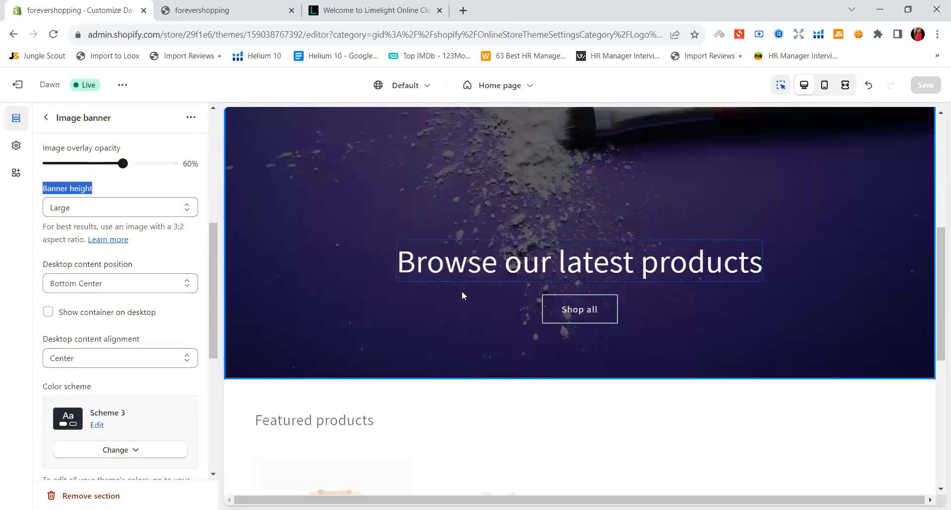
scroll(462, 284, "up", 6)
scroll(461, 280, "down", 4)
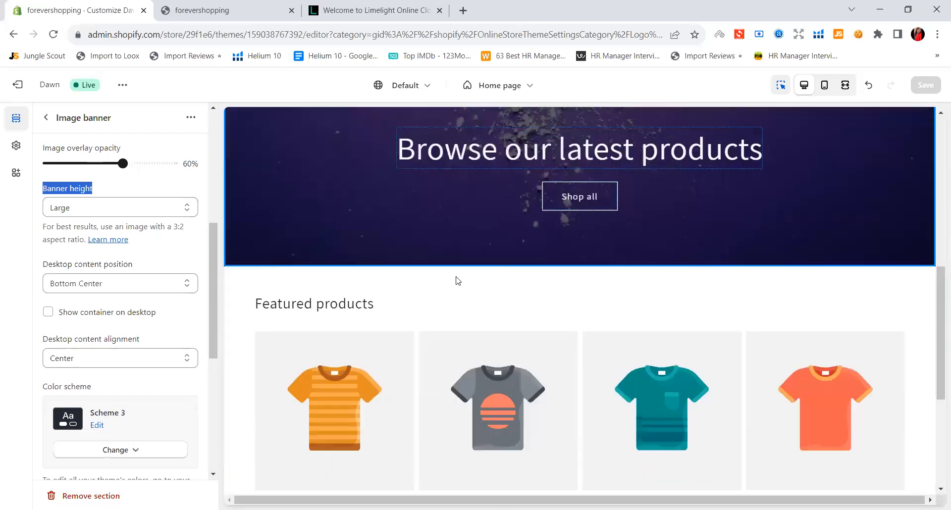
scroll(455, 277, "up", 4)
scroll(456, 280, "down", 1)
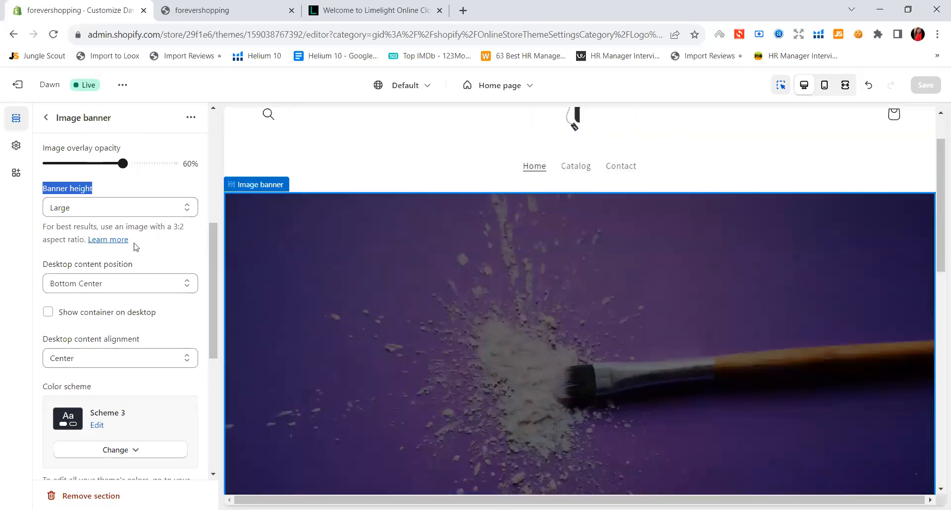
left_click(113, 212)
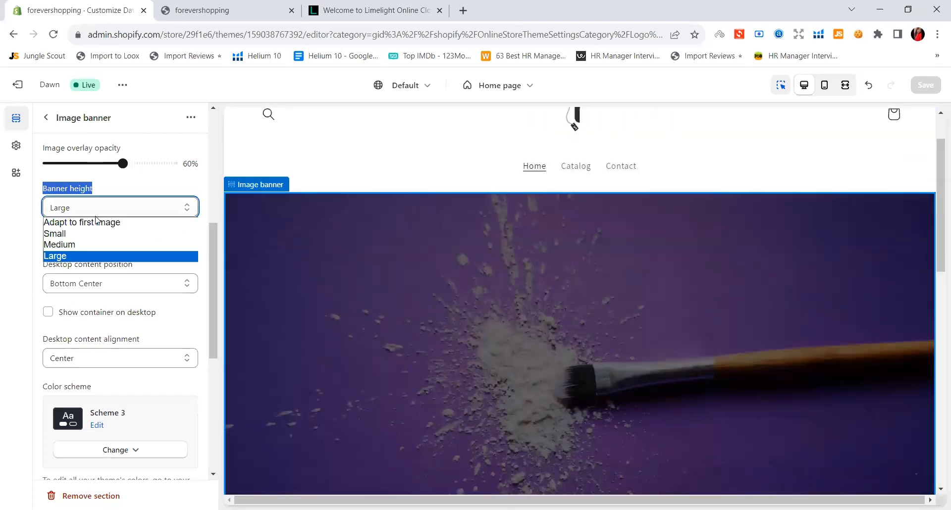
left_click(82, 245)
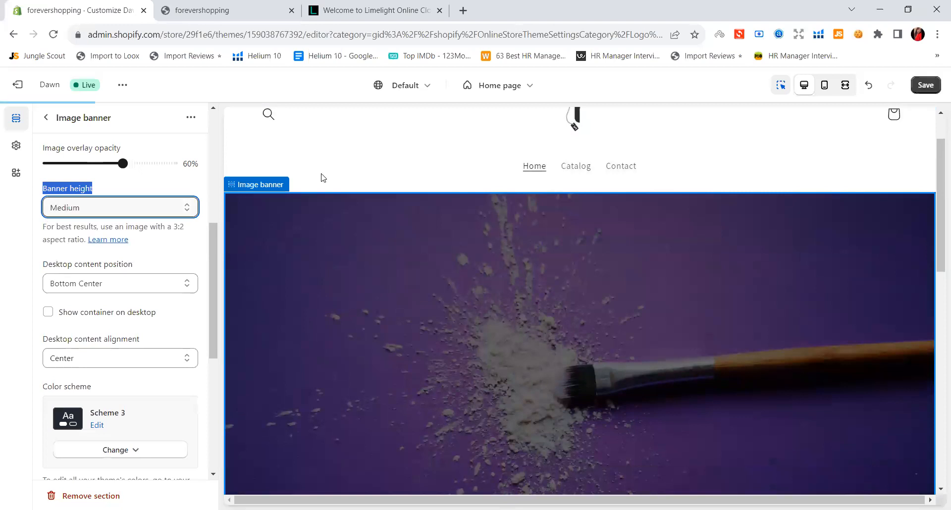
left_click(132, 216)
left_click(90, 245)
left_click(922, 87)
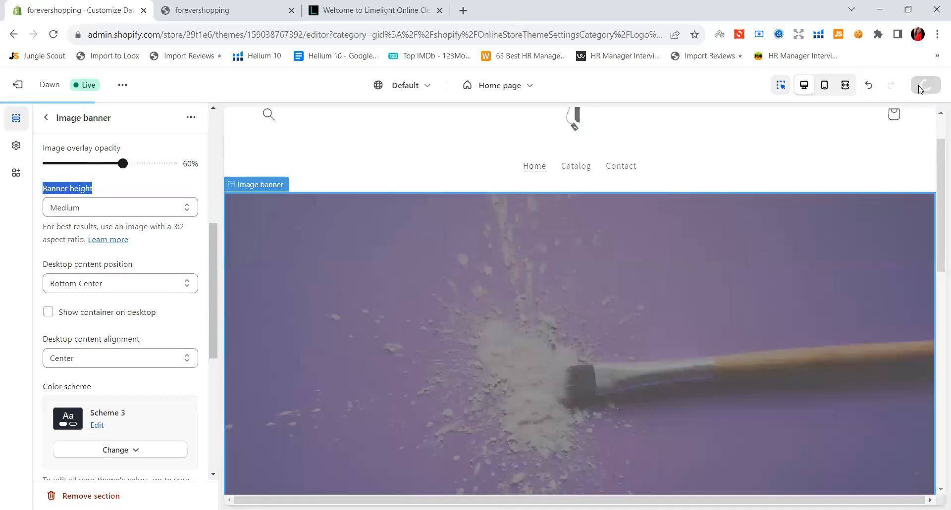
Reload the live storefront to check the image banner at Medium height, and return to the theme editor.
left_click(212, 5)
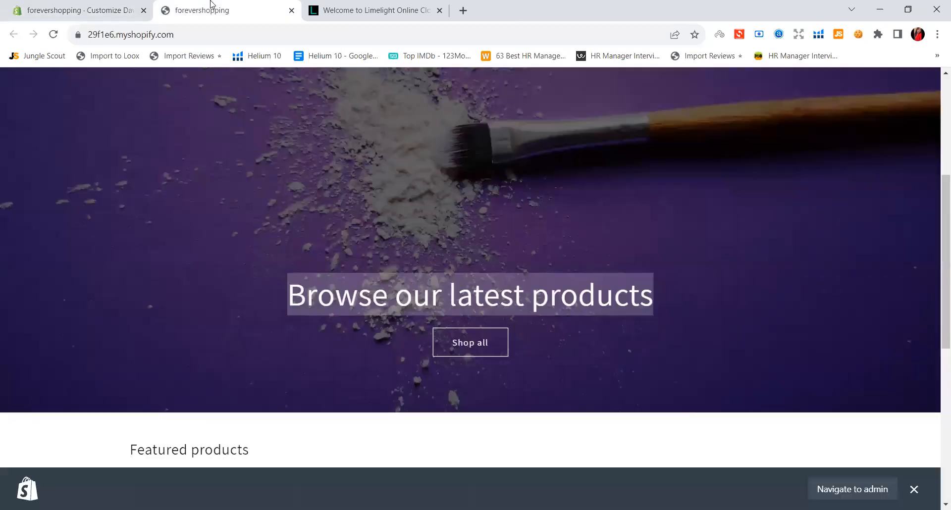
left_click(54, 35)
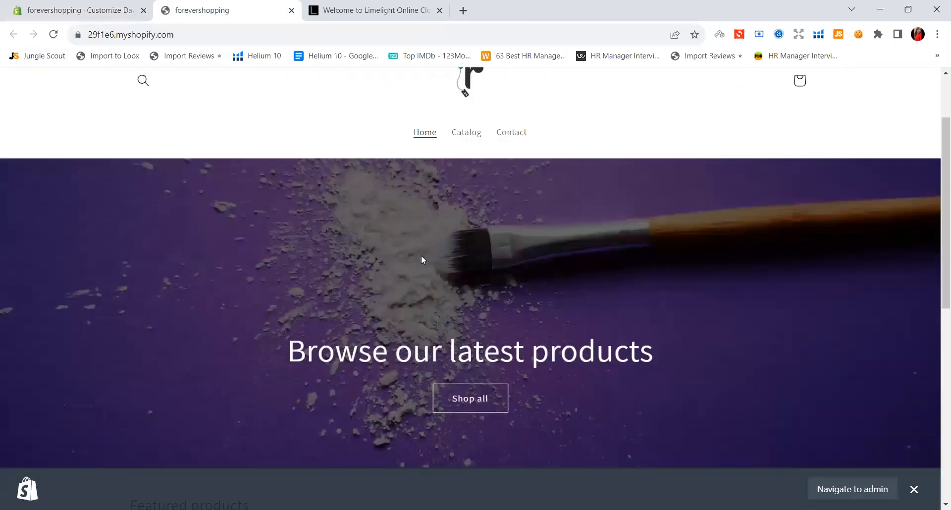
scroll(421, 259, "down", 3)
left_click(99, 10)
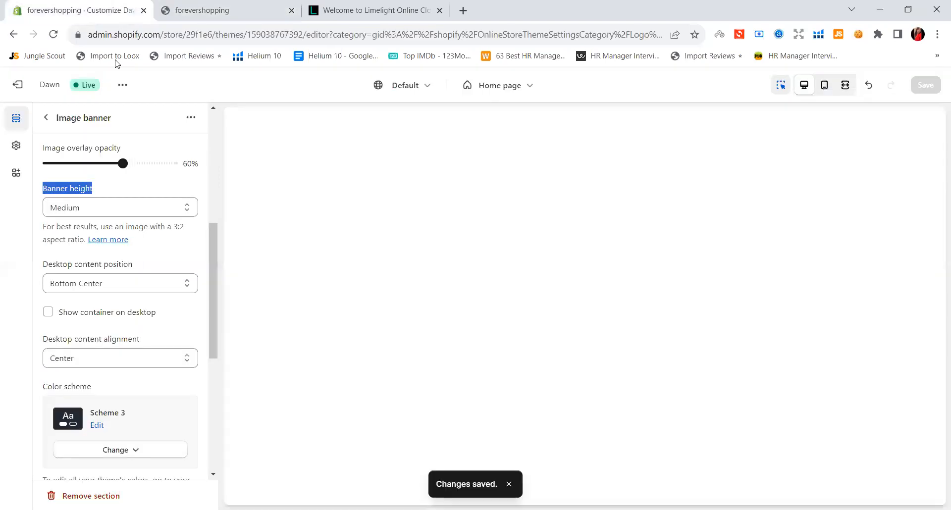
Set the image banner's height to Small and save the theme.
left_click(113, 206)
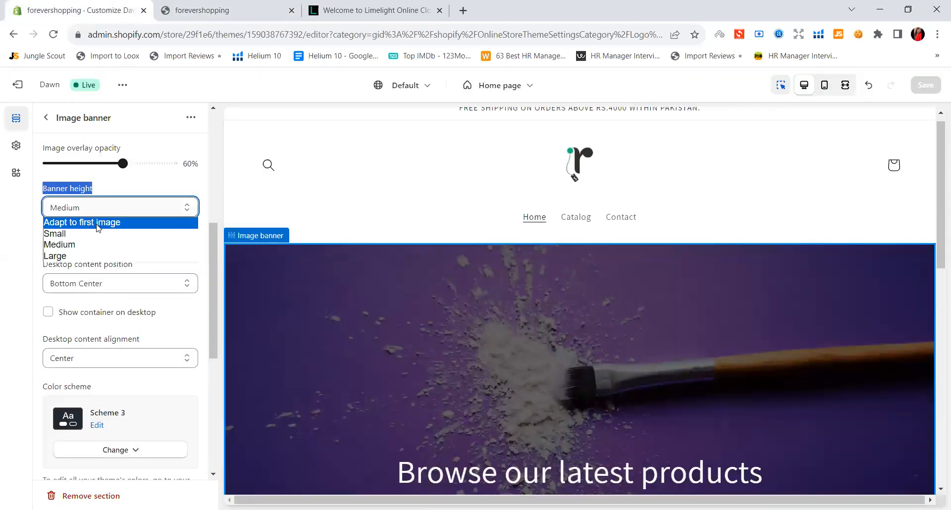
left_click(98, 232)
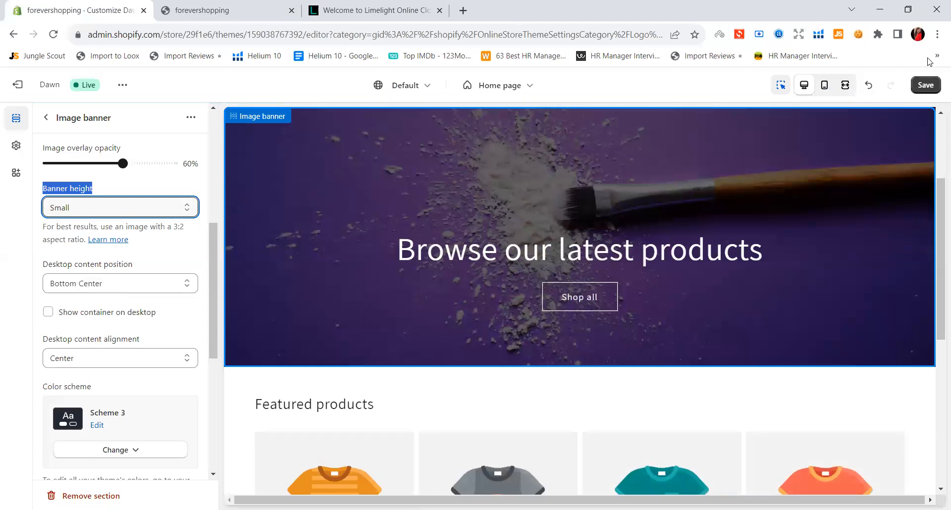
left_click(927, 88)
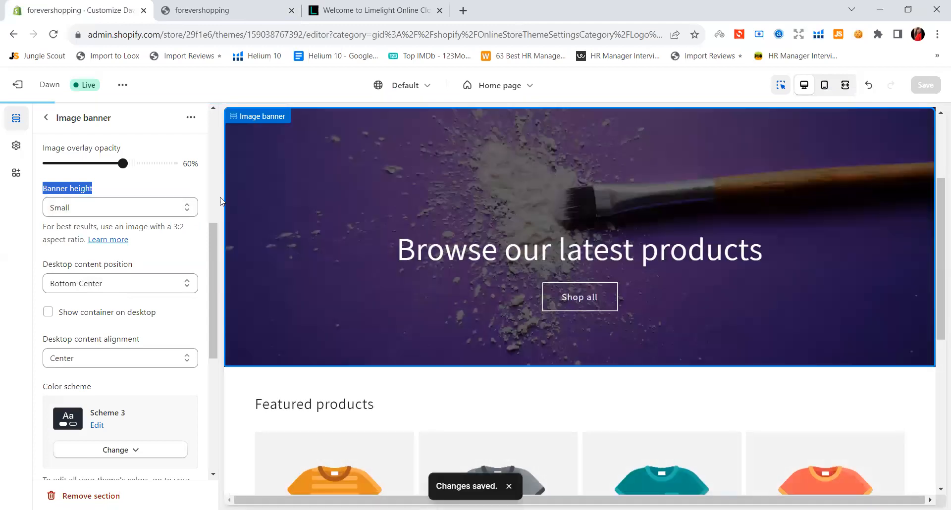
Reload the live storefront to check the image banner at Small height, and return to the theme editor.
left_click(218, 11)
left_click(53, 34)
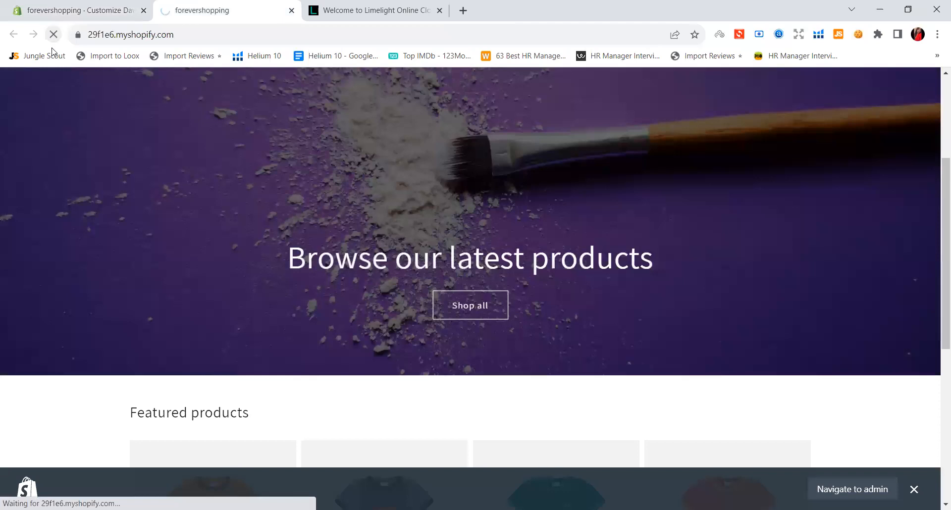
scroll(360, 265, "up", 2)
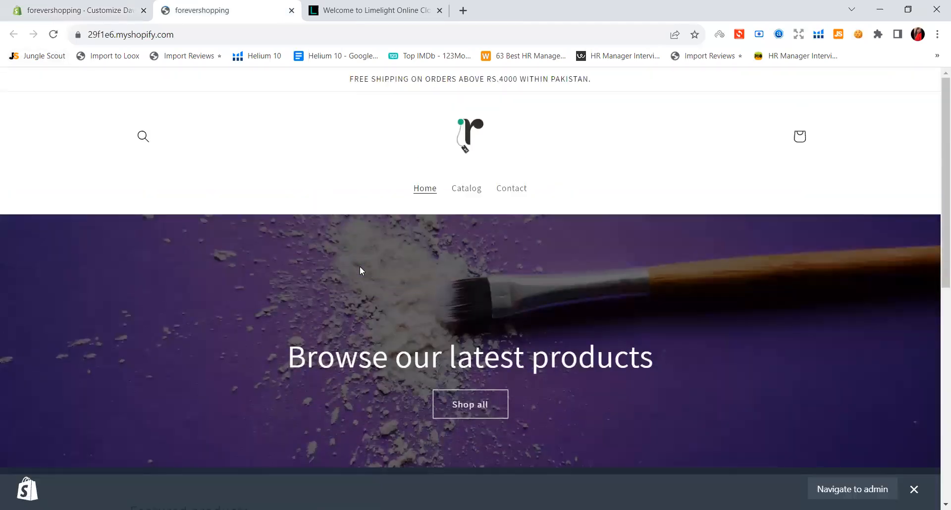
scroll(360, 266, "down", 4)
left_click(104, 4)
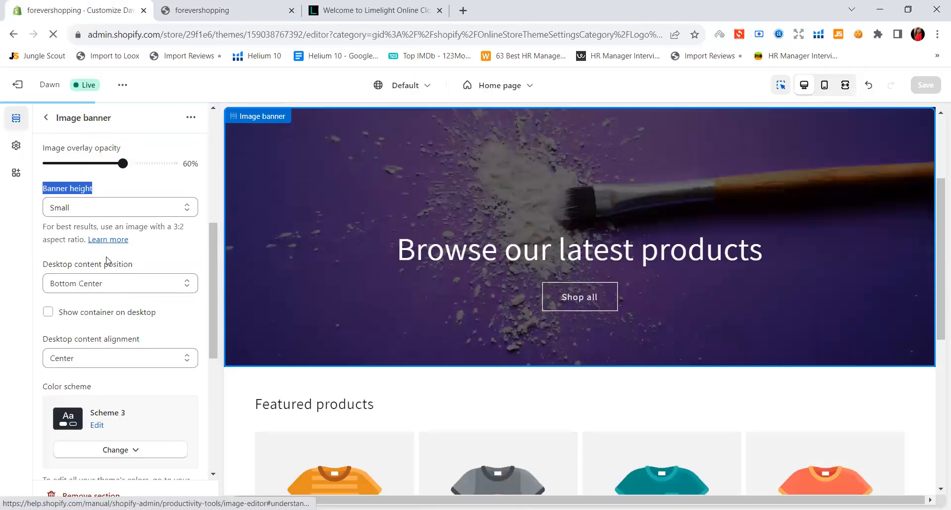
Find the banner's desktop content position setting and examine where the "Browse our latest products" heading sits on the live storefront.
scroll(105, 271, "down", 2)
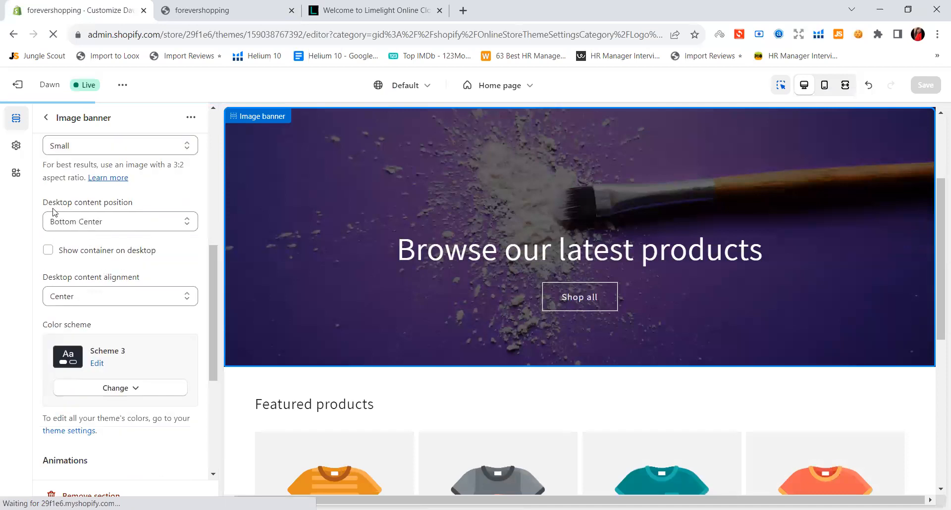
left_click_drag(44, 203, 135, 205)
left_click(161, 5)
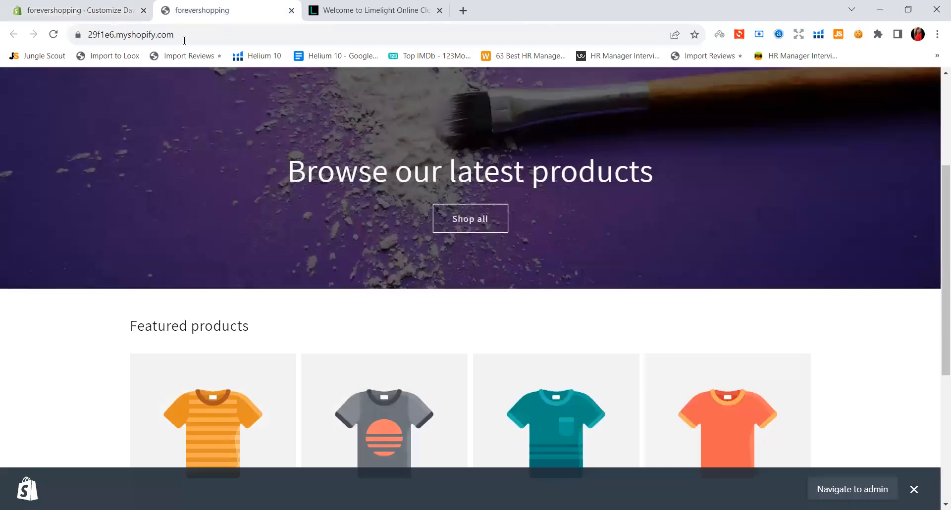
scroll(149, 218, "up", 3)
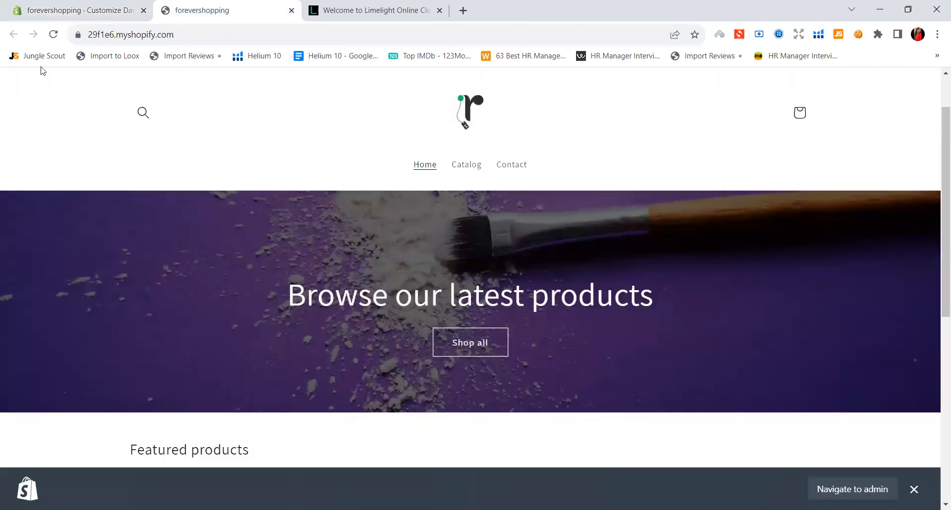
left_click_drag(289, 296, 658, 331)
left_click(82, 3)
left_click(50, 205)
left_click_drag(75, 203, 128, 203)
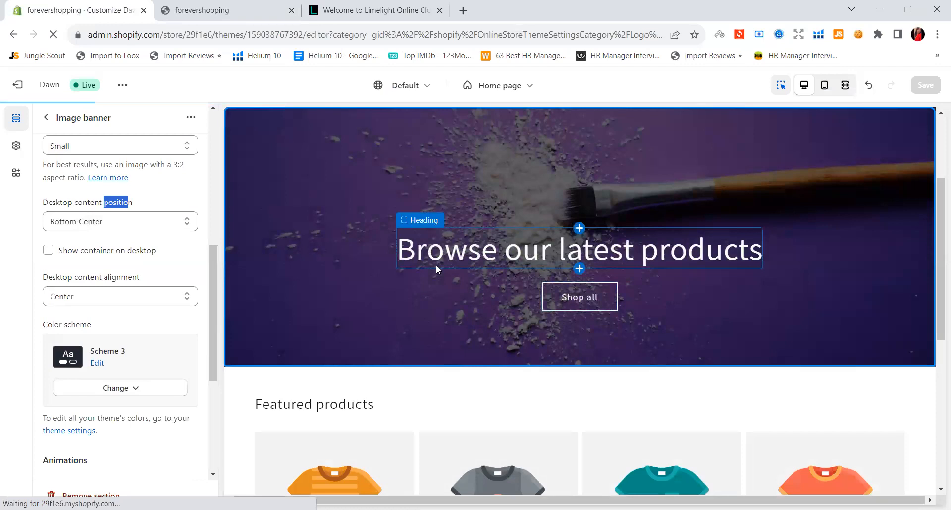
Try the Top Left, Top Center, Middle Center and Bottom Left desktop content positions for the banner, and restore Bottom Center.
left_click(117, 228)
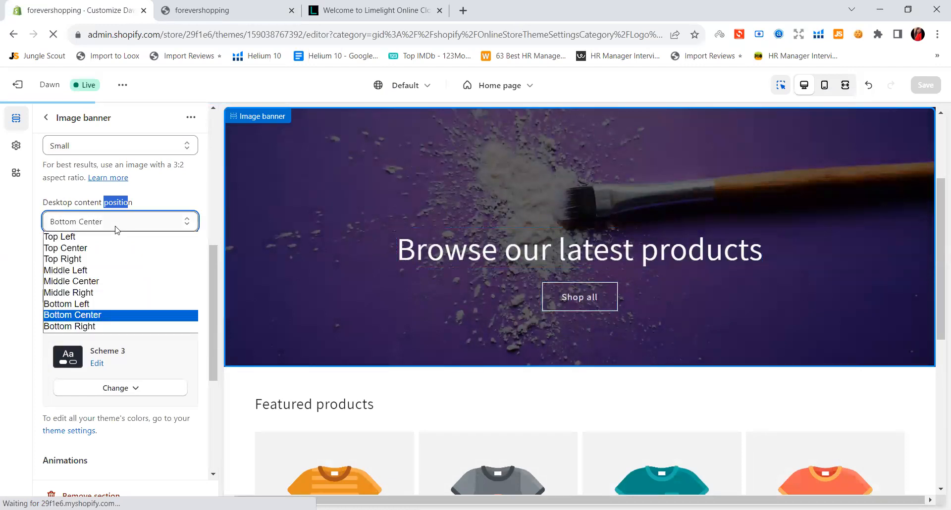
left_click(103, 237)
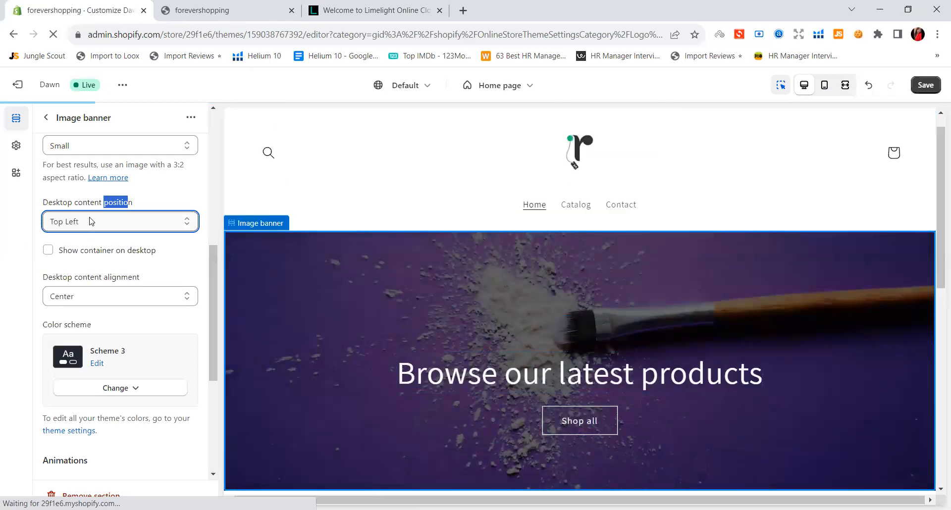
left_click(91, 221)
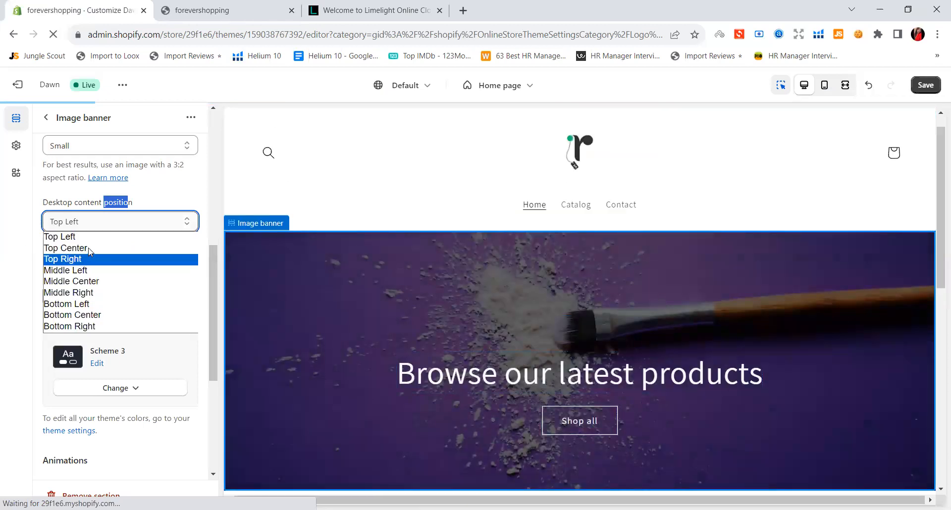
left_click(90, 248)
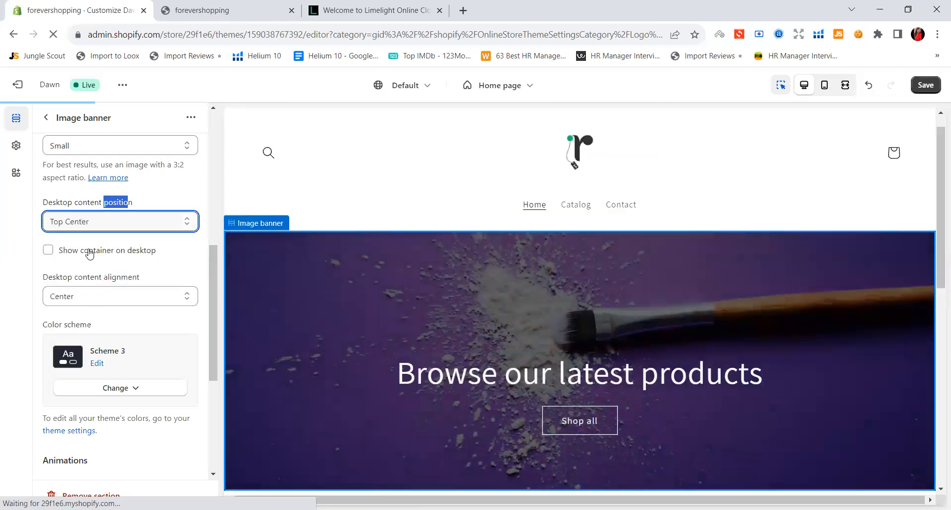
left_click(98, 225)
left_click(94, 281)
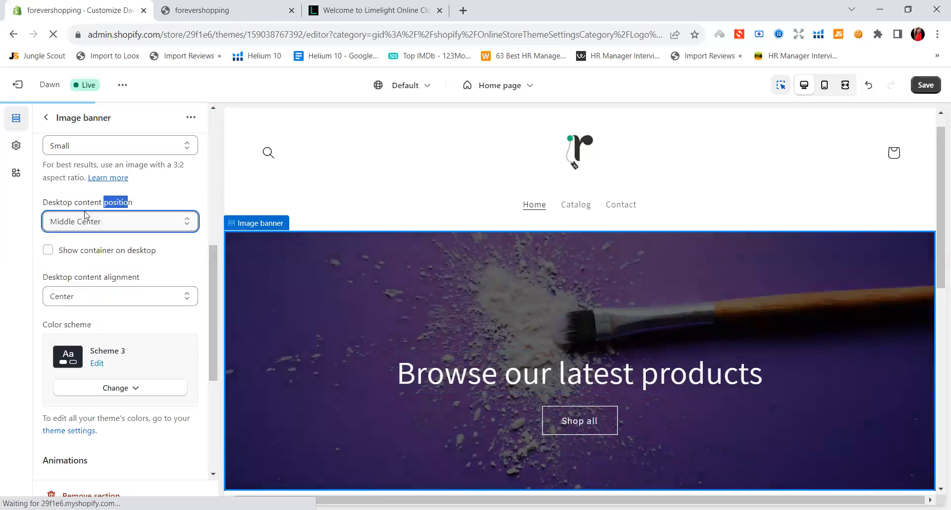
left_click(85, 215)
left_click(101, 304)
left_click(82, 223)
left_click(102, 316)
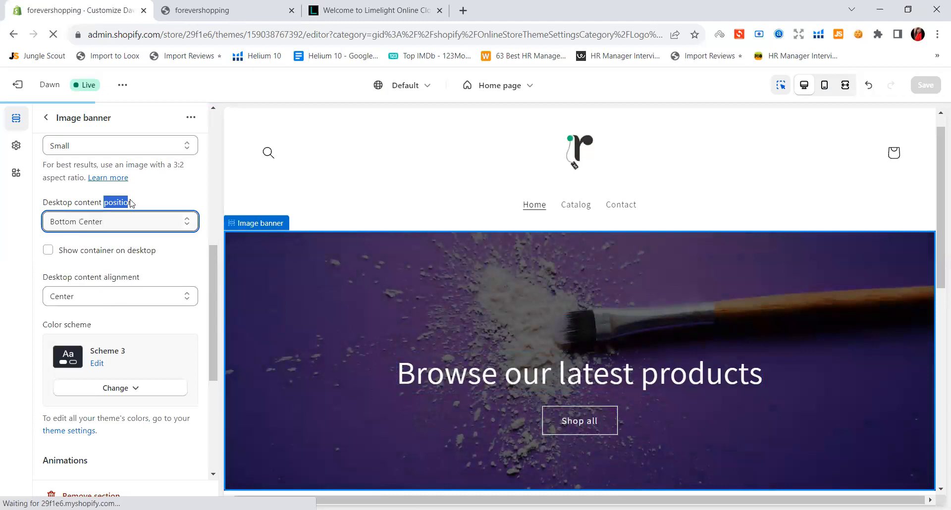
scroll(357, 322, "down", 1)
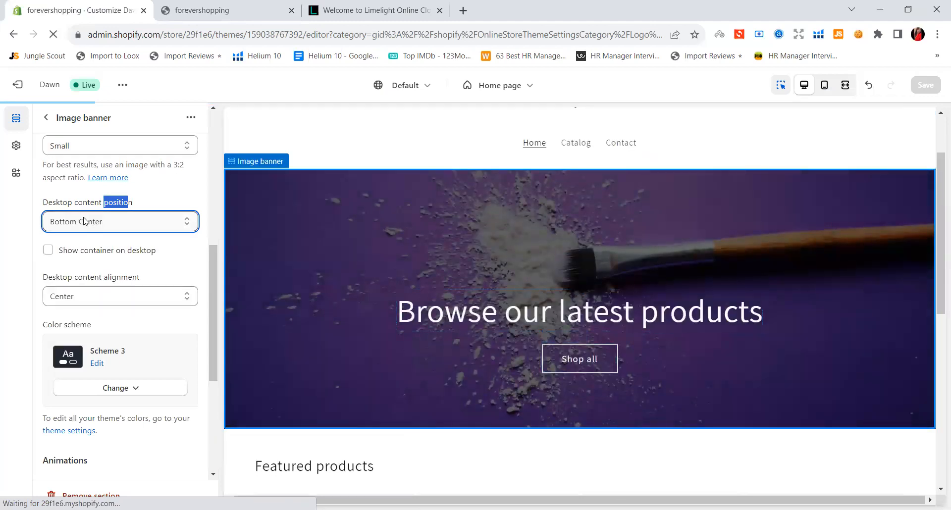
left_click(1, 273)
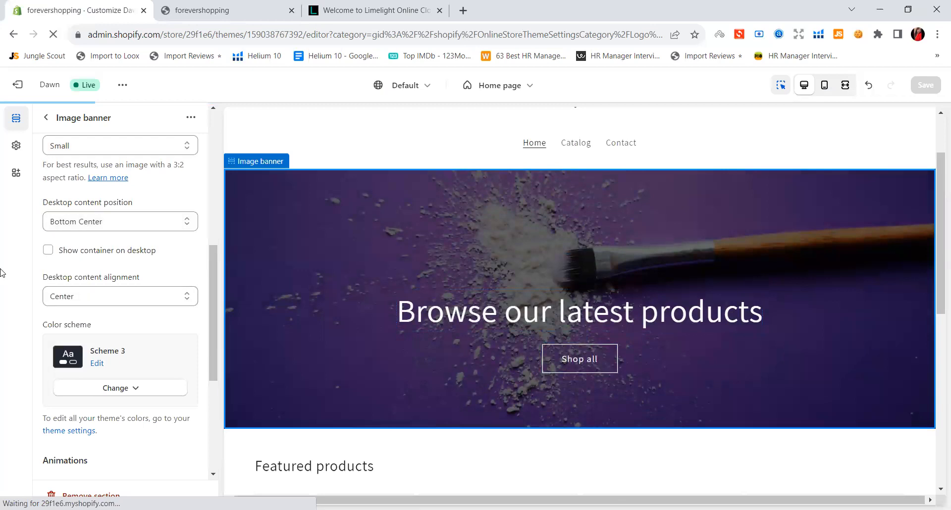
Try showing the image banner's container on desktop, and look over the text on the Limelight store's category images.
left_click(48, 252)
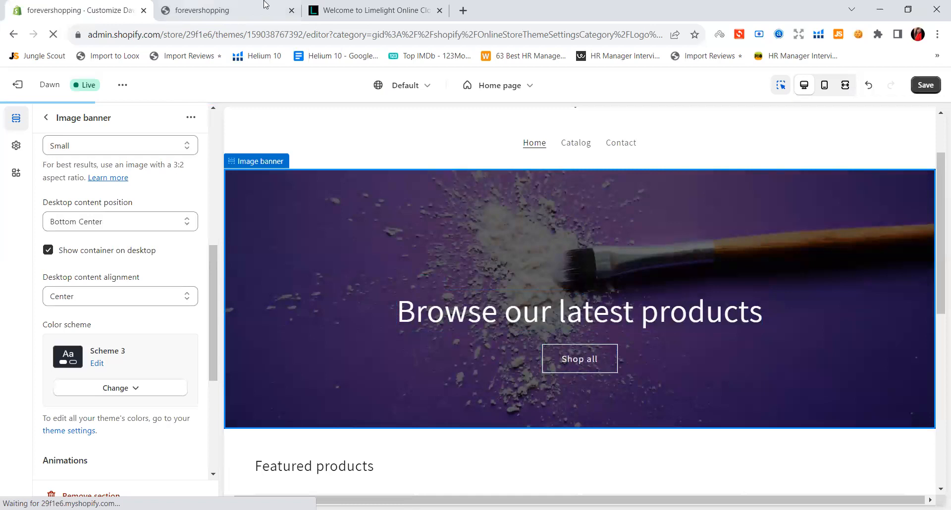
left_click(376, 10)
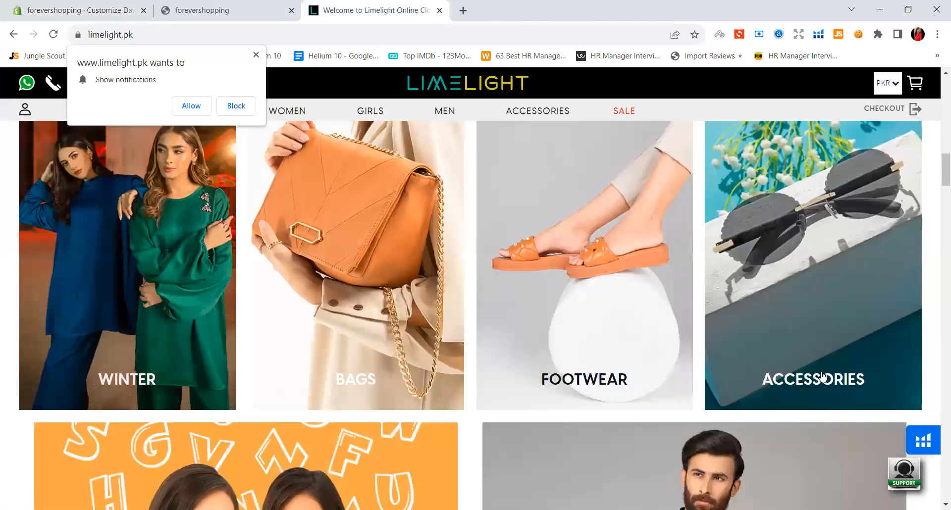
scroll(822, 374, "up", 3)
scroll(821, 370, "down", 2)
scroll(822, 370, "down", 2)
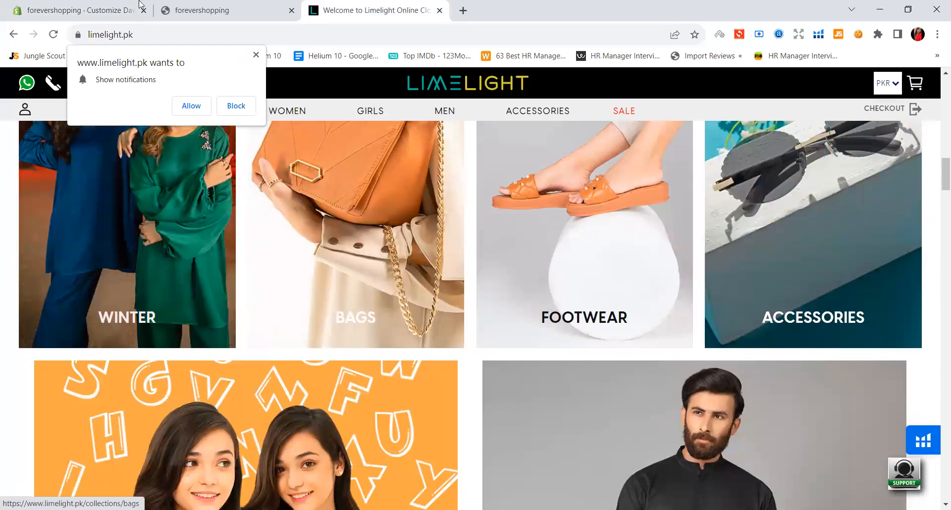
Return to the theme editor and reload it, discarding the unsaved container change.
left_click(123, 10)
left_click(55, 38)
left_click(55, 38)
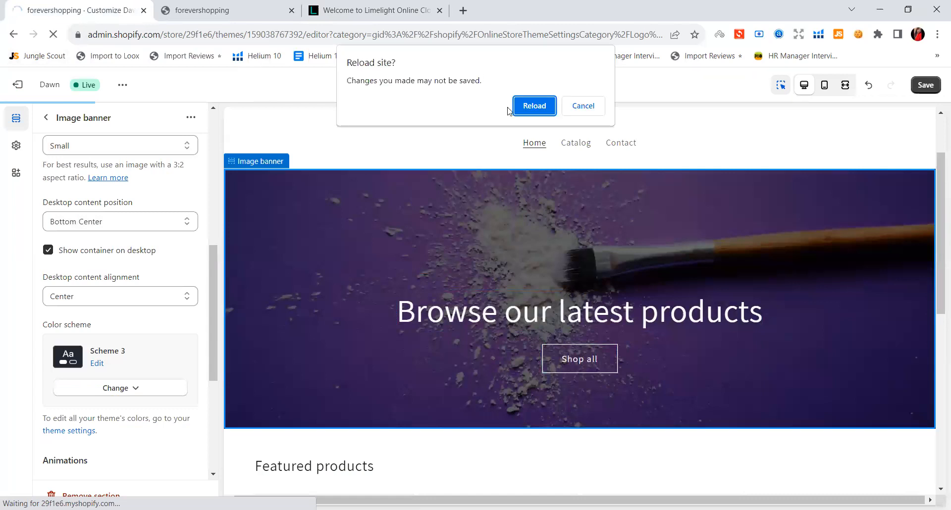
left_click(534, 106)
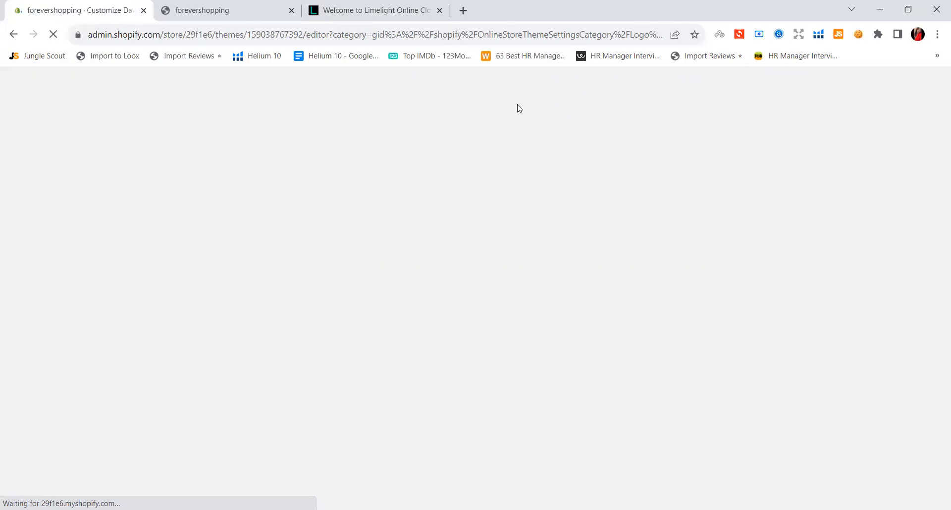
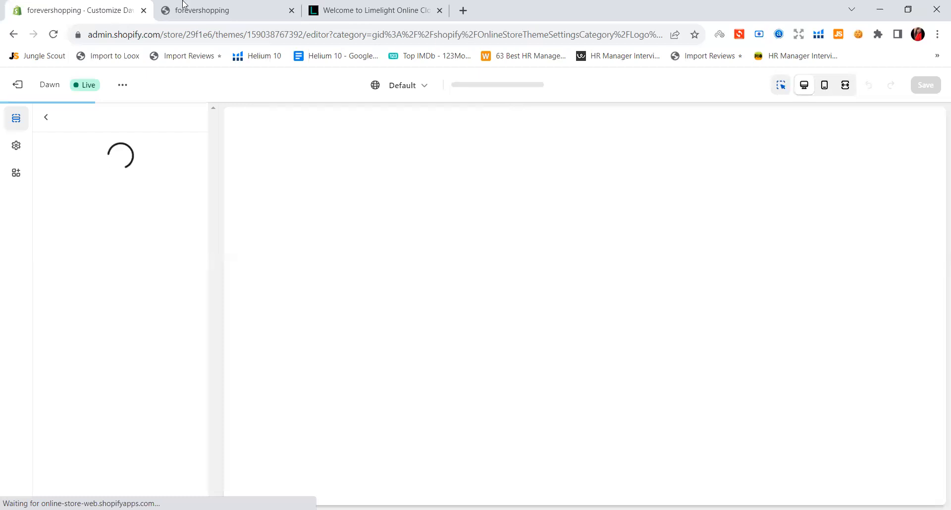
Look through the live storefront's home page and the Limelight store, and return to the theme editor.
left_click(215, 12)
left_click(255, 194)
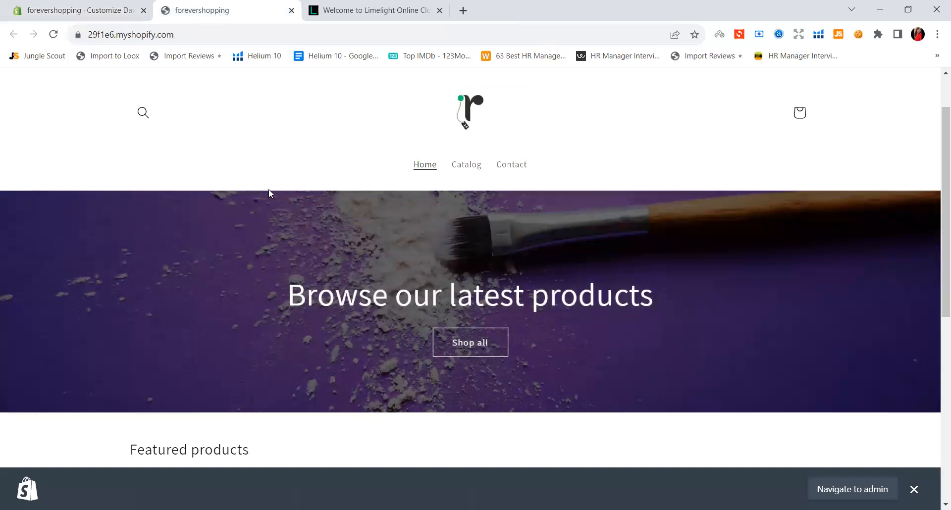
scroll(339, 325, "down", 7)
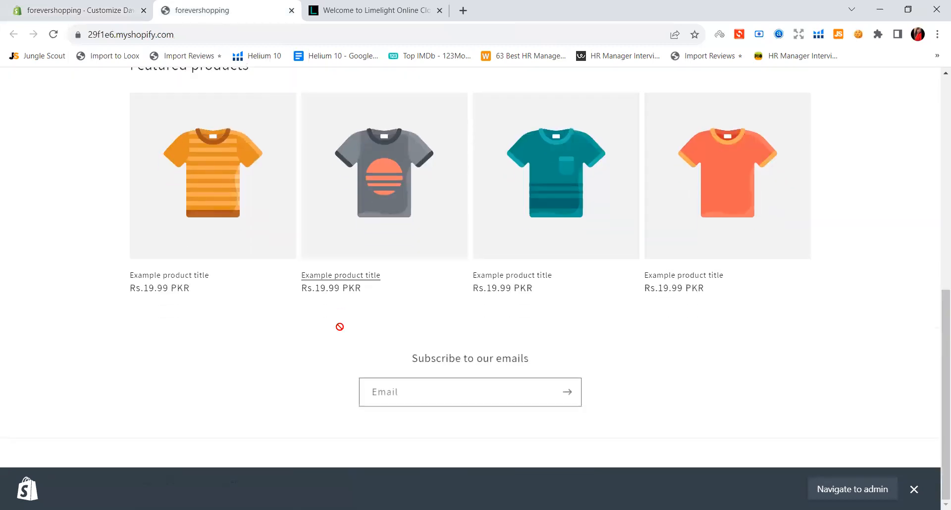
scroll(338, 320, "up", 8)
left_click(366, 6)
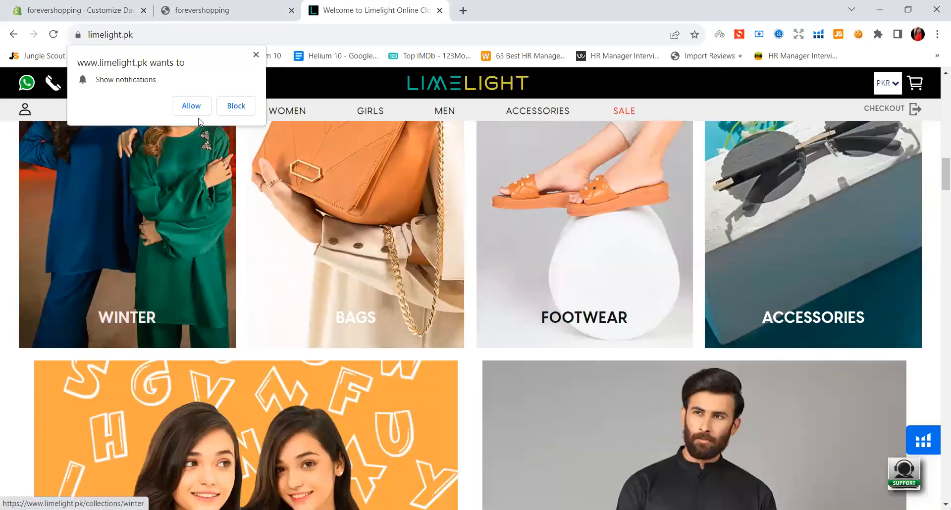
left_click(120, 10)
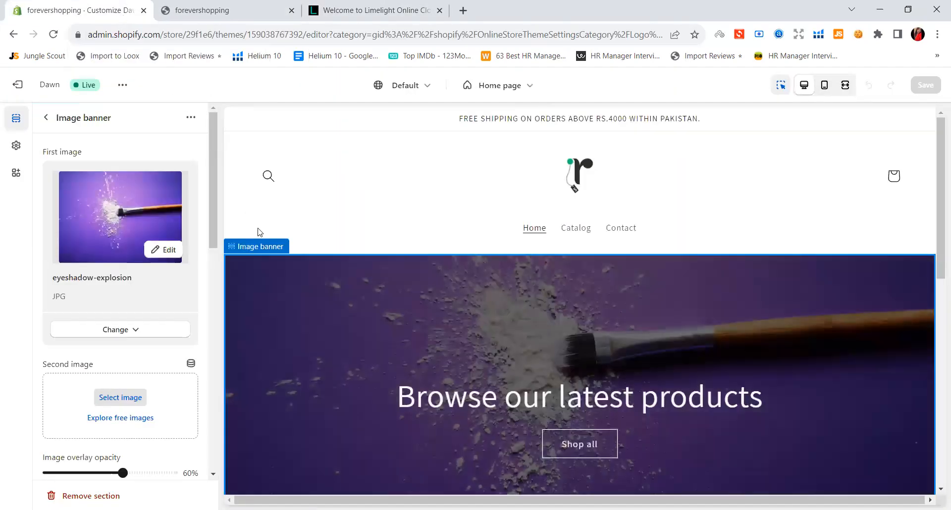
Try showing the image banner's container on desktop, check it in the preview, and turn it off again.
scroll(376, 314, "down", 4)
scroll(174, 366, "down", 5)
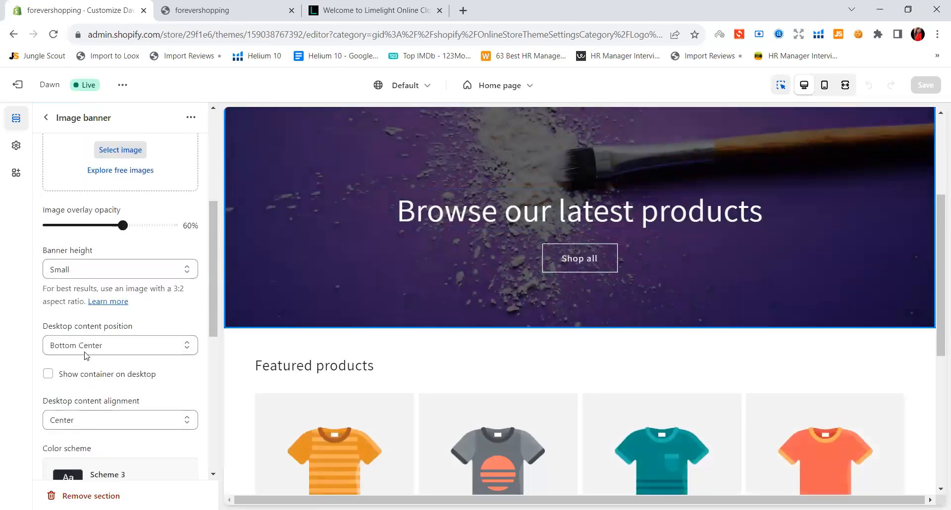
left_click(75, 378)
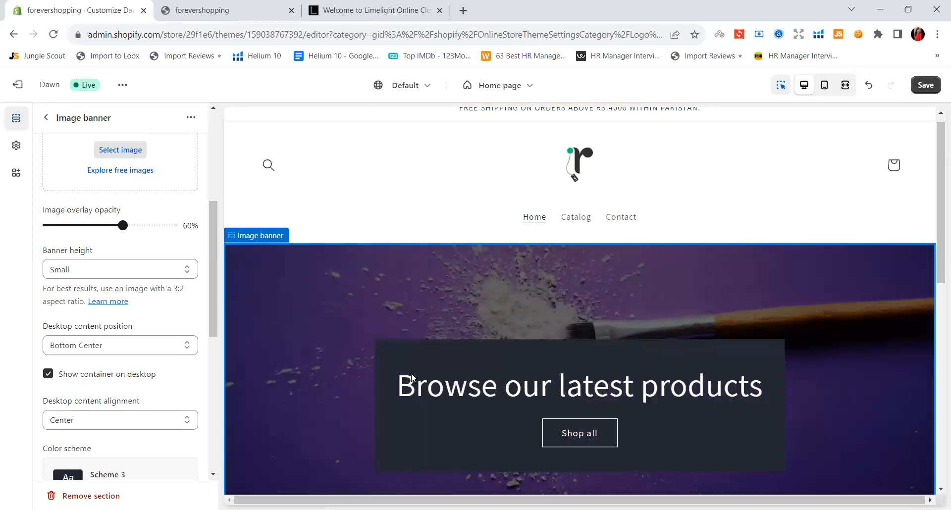
scroll(367, 193, "down", 4)
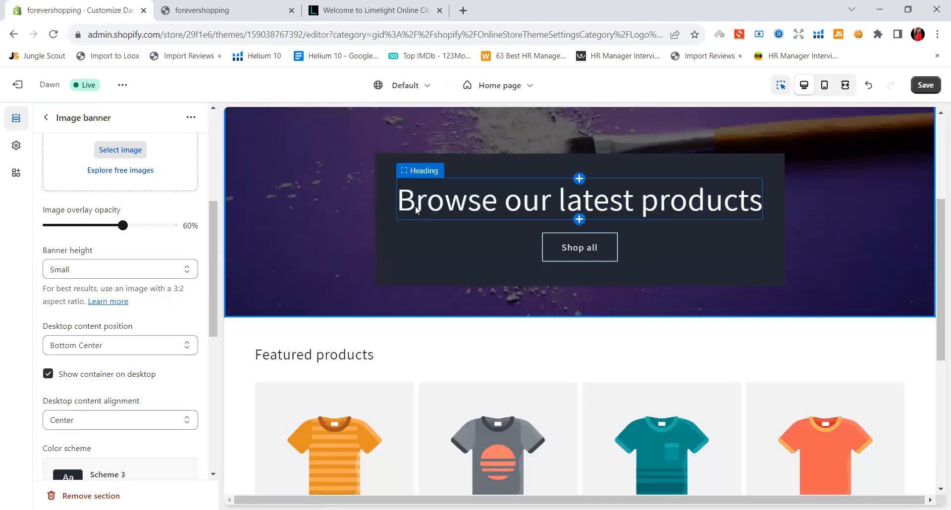
left_click(49, 375)
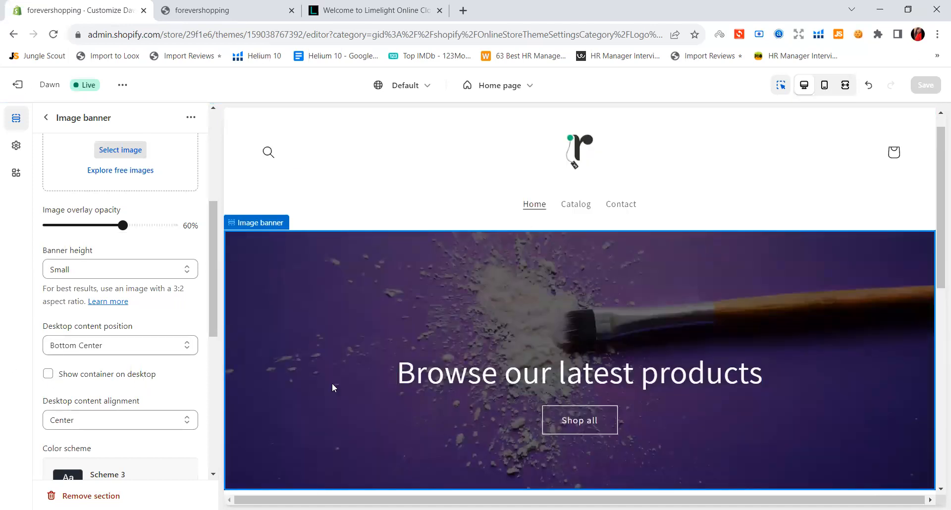
Try aligning the image banner's desktop content to the Left, and set it back to Center.
scroll(99, 339, "down", 1)
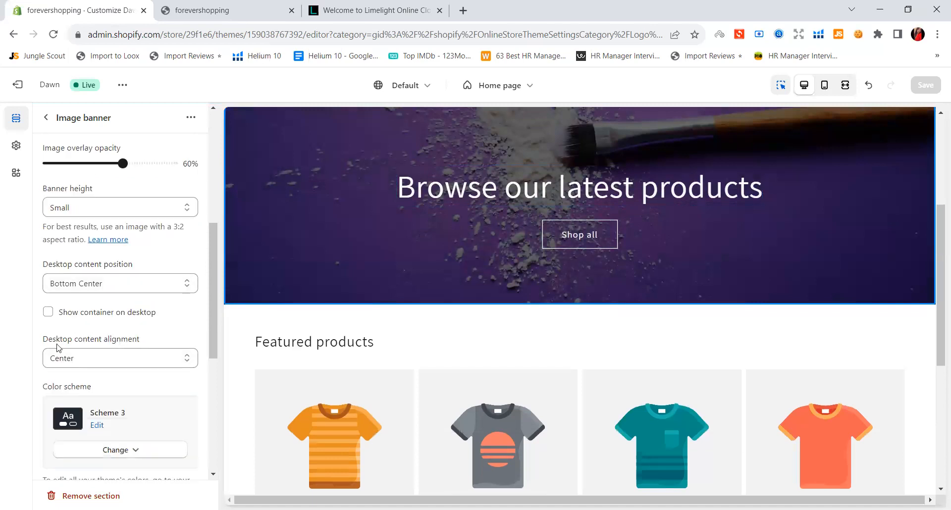
scroll(59, 346, "down", 1)
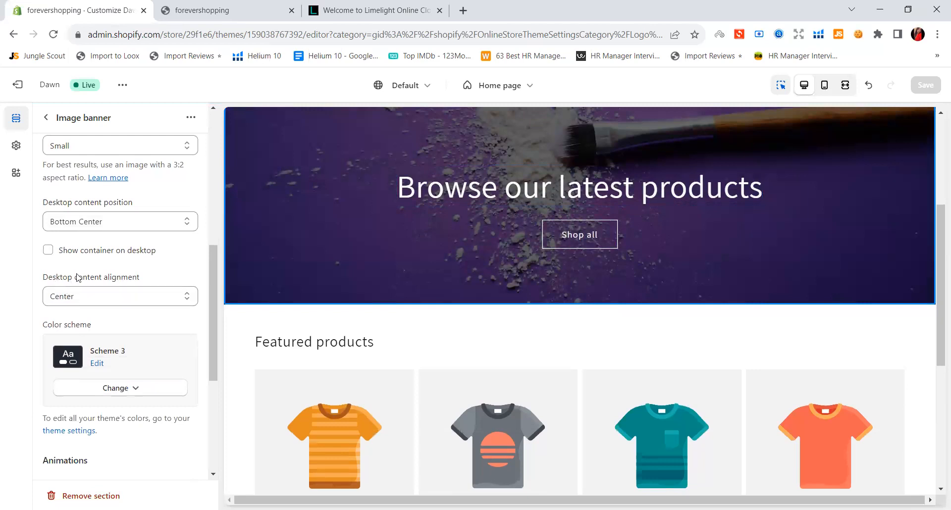
left_click_drag(77, 278, 141, 280)
left_click(145, 282)
left_click(128, 302)
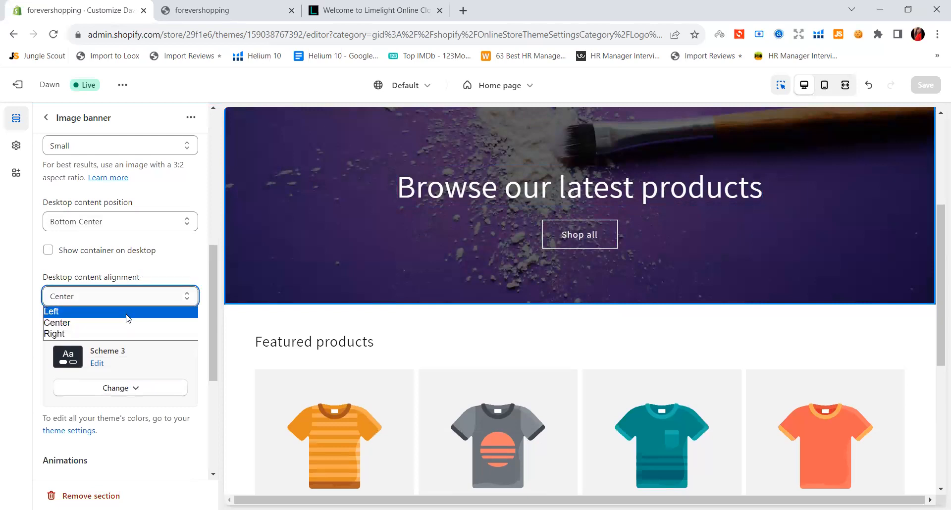
left_click(128, 311)
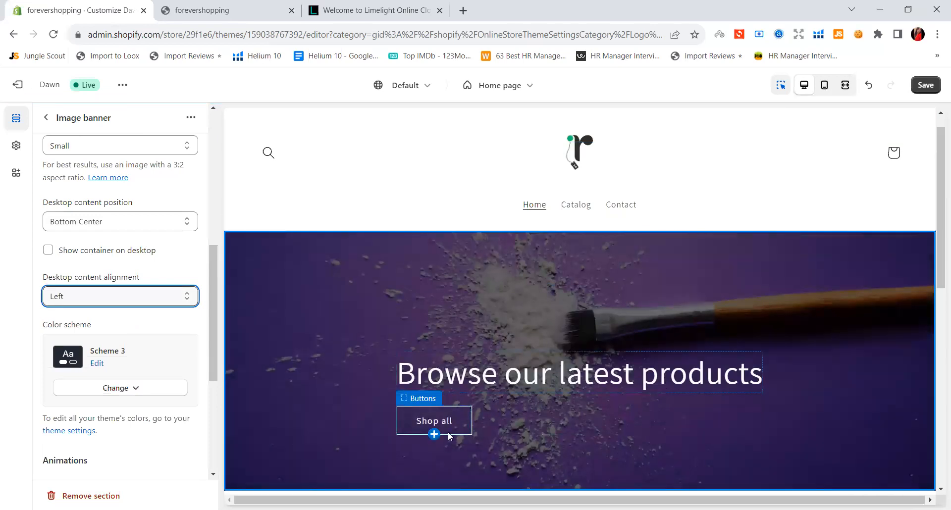
left_click(73, 296)
left_click(81, 323)
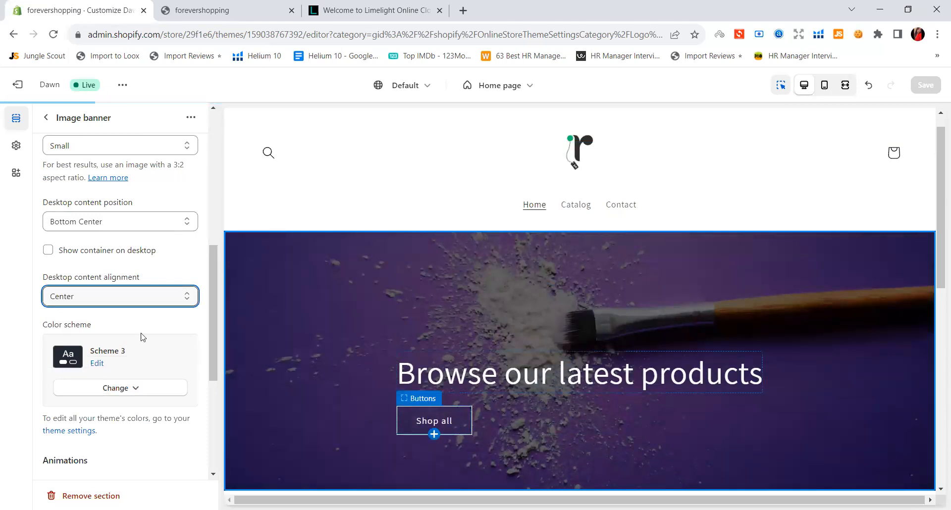
Try the Right and Left desktop content alignments on the image banner, and restore Center.
left_click(120, 296)
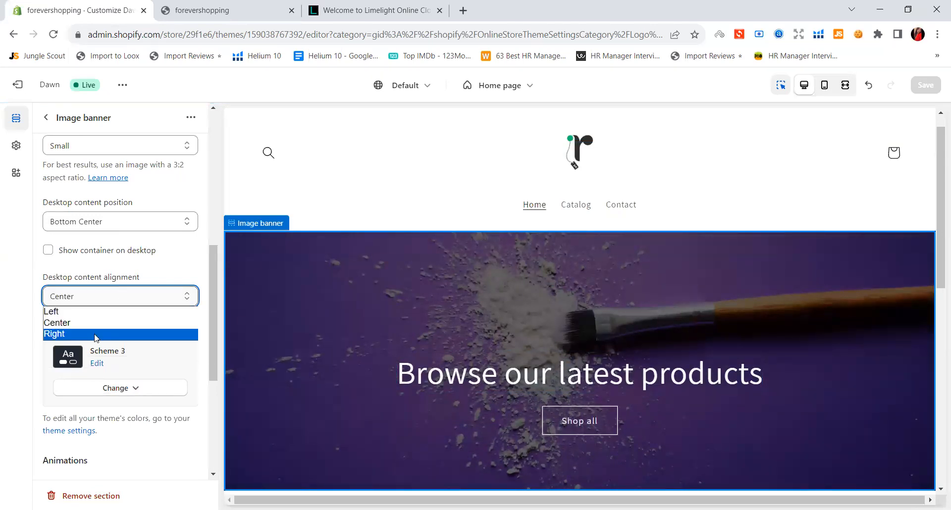
left_click(96, 334)
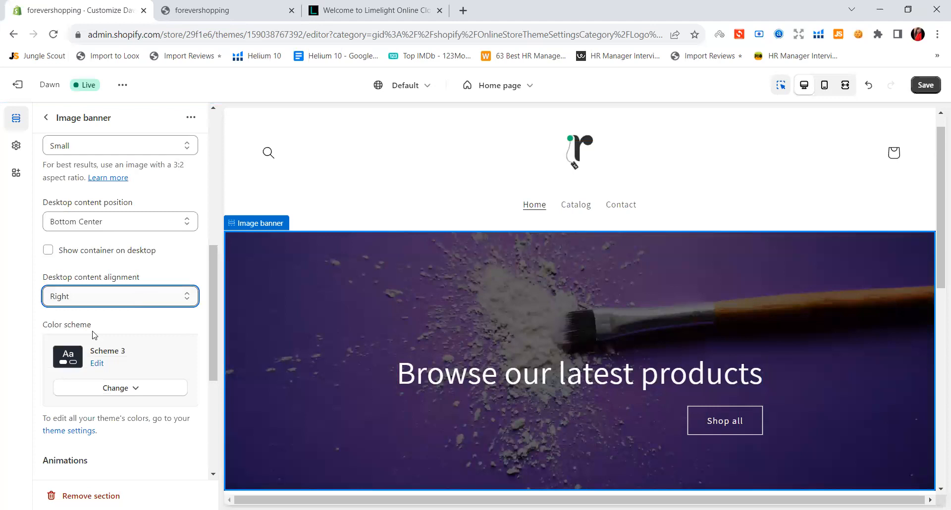
left_click(99, 296)
left_click(99, 311)
left_click(104, 296)
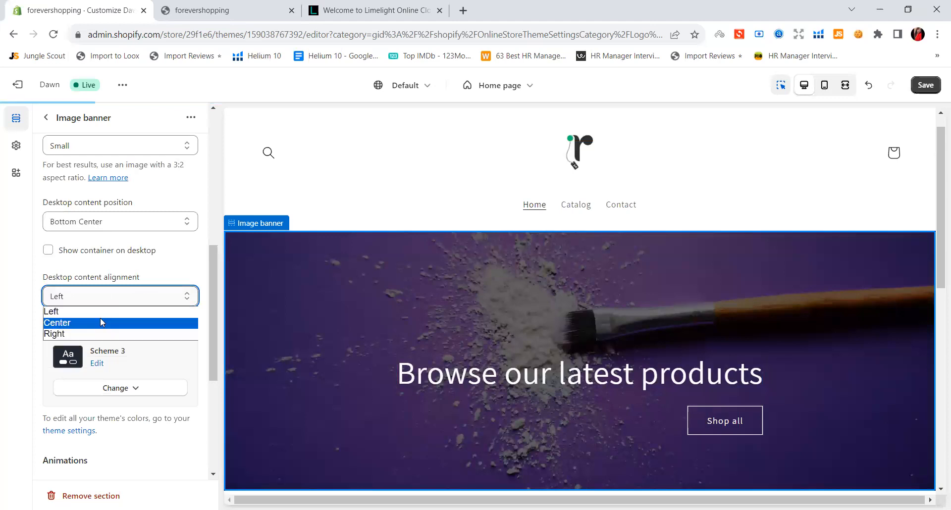
left_click(100, 321)
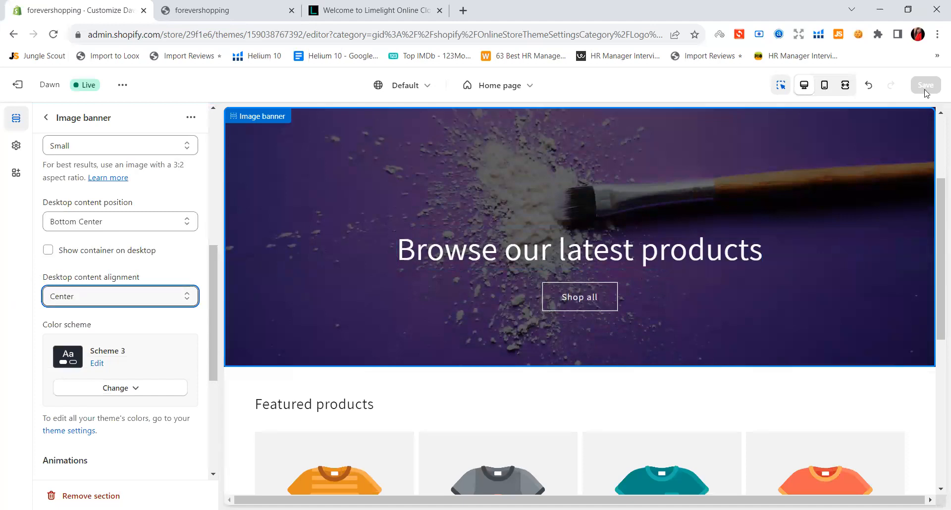
right_click(471, 293)
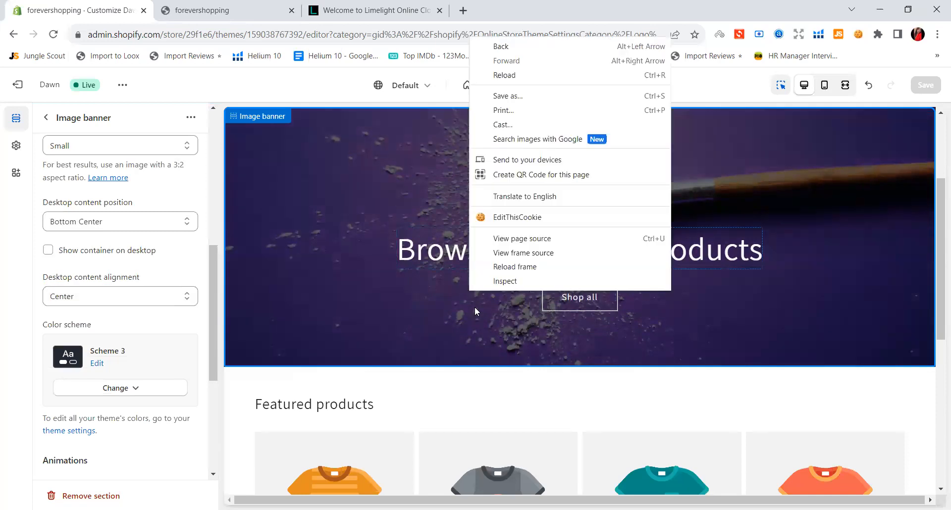
scroll(811, 249, "down", 3)
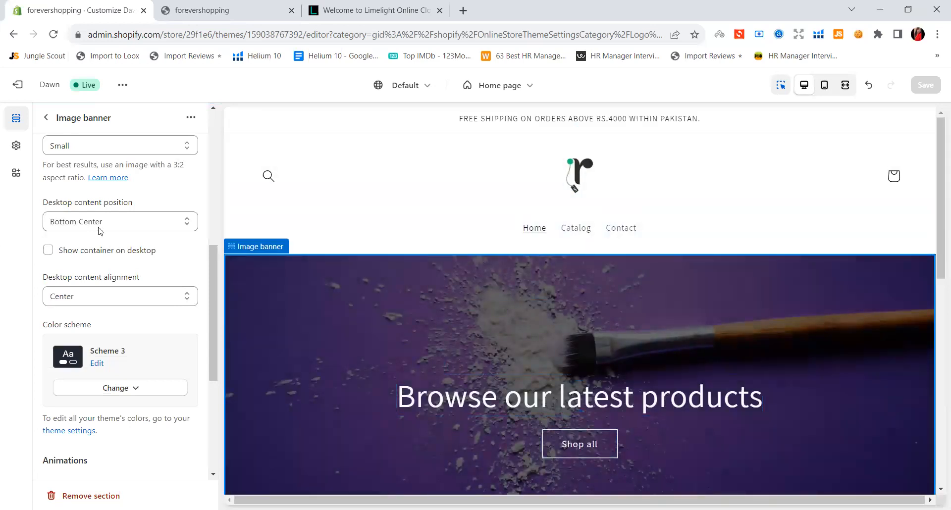
scroll(97, 229, "up", 7)
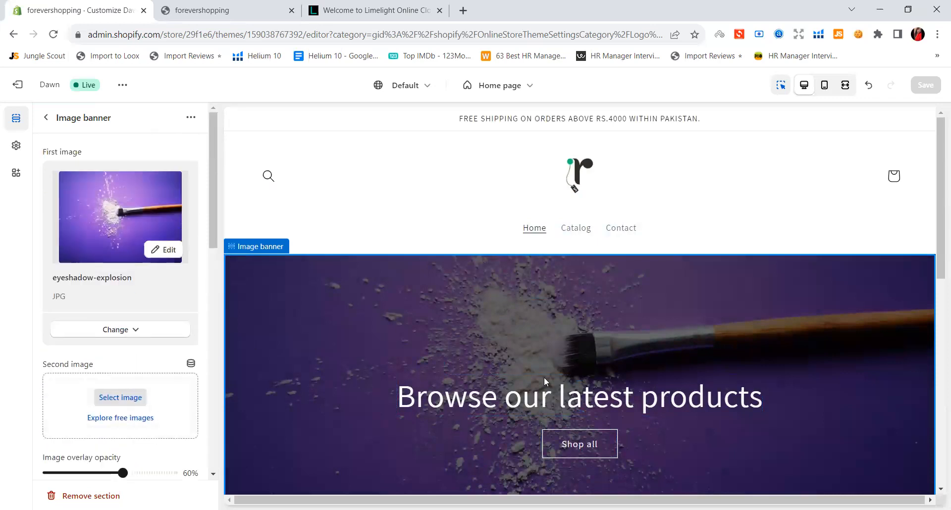
Open the image banner's heading block and copy the "SHOP BY CATEGORY" title from the Limelight store's home page.
left_click(596, 407)
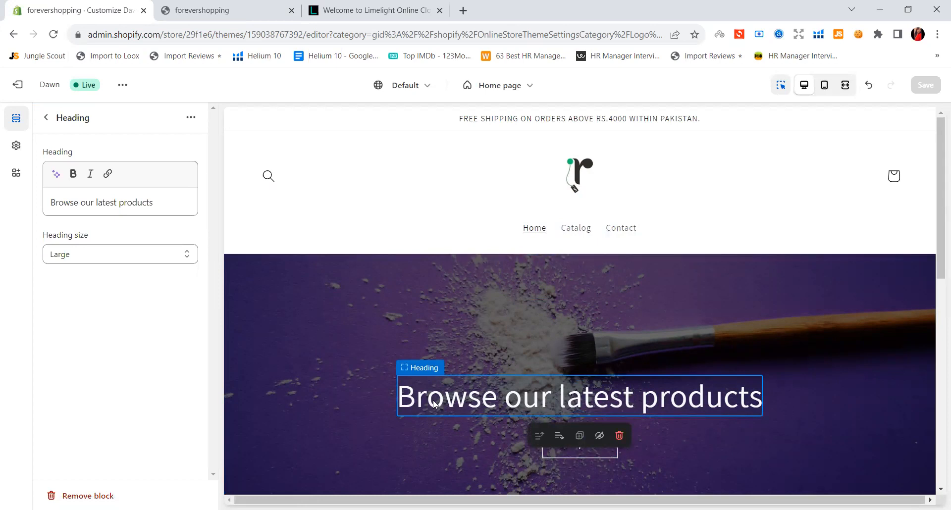
left_click_drag(30, 146, 85, 157)
left_click(85, 155)
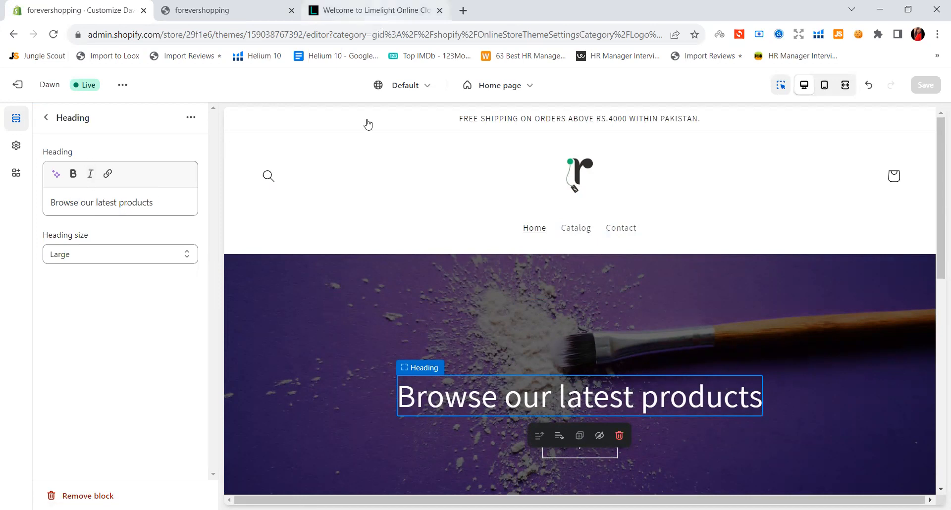
left_click(374, 11)
scroll(935, 451, "up", 4)
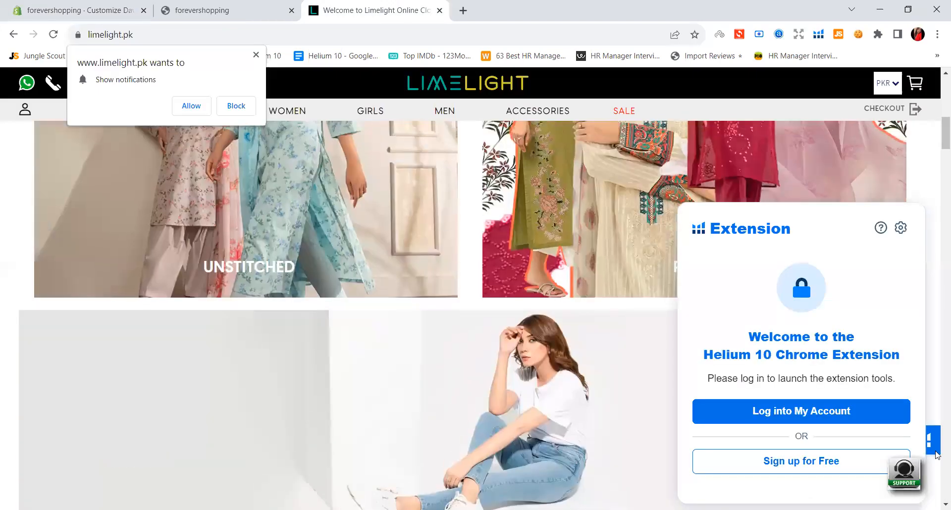
scroll(936, 455, "up", 5)
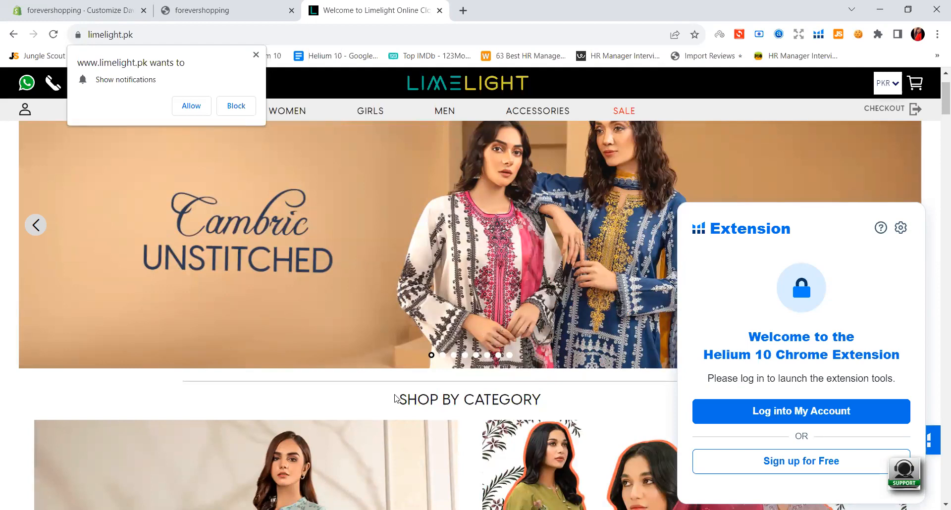
left_click(522, 396)
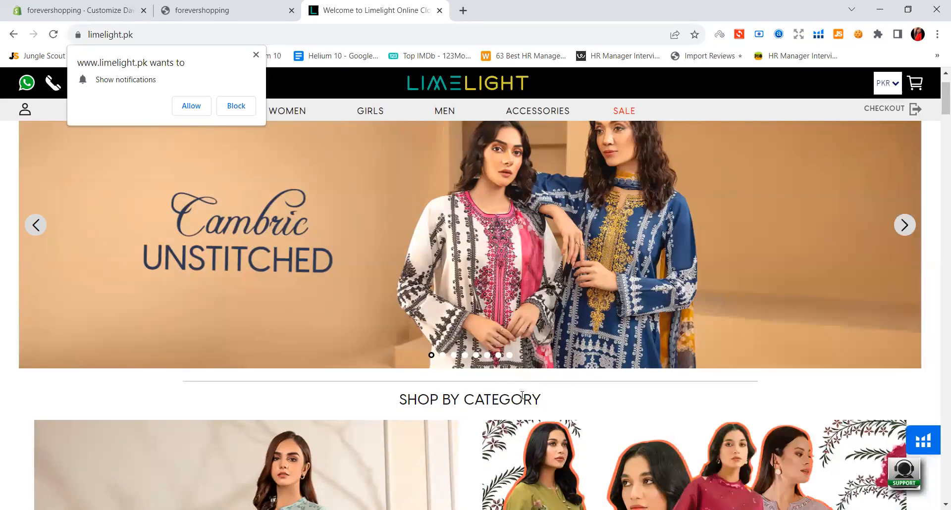
left_click_drag(538, 400, 402, 393)
key("ctrl+c")
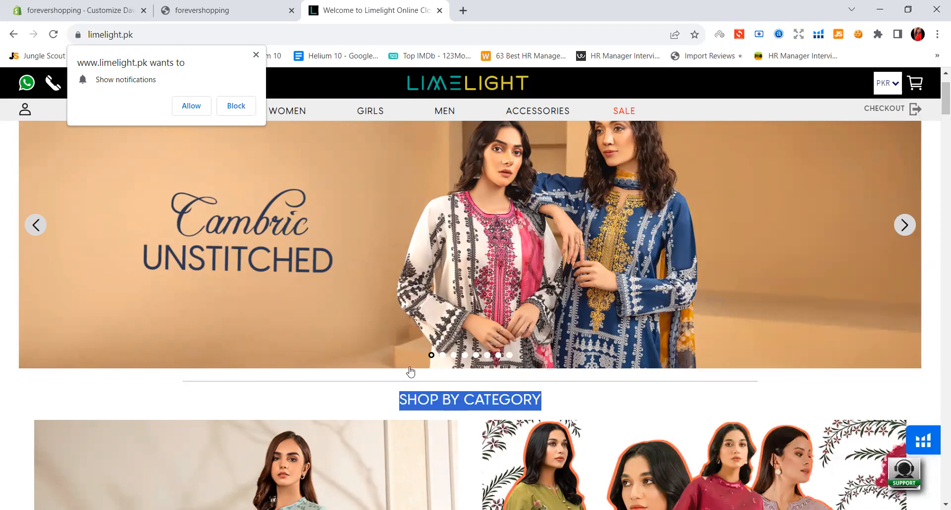
Return to the theme editor and replace the banner heading's text with the copied "SHOP BY CATEGORY".
left_click(58, 5)
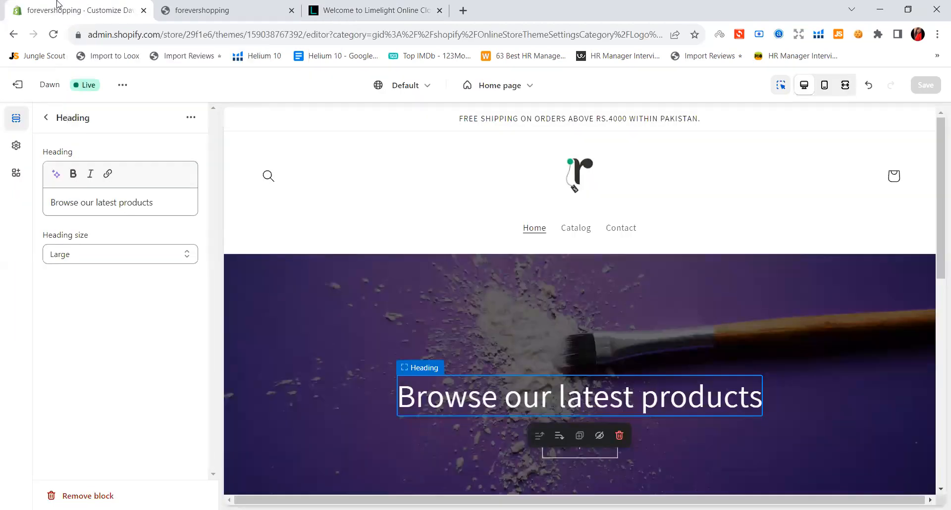
left_click(167, 197)
key("BackSpace")
key("BackSpace")
key("BackSpace")
key("BackSpace")
key("BackSpace")
key("BackSpace")
key("BackSpace")
key("BackSpace")
key("BackSpace")
key("BackSpace")
key("BackSpace")
key("BackSpace")
key("BackSpace")
key("BackSpace")
key("BackSpace")
key("BackSpace")
key("BackSpace")
key("BackSpace")
key("BackSpace")
key("BackSpace")
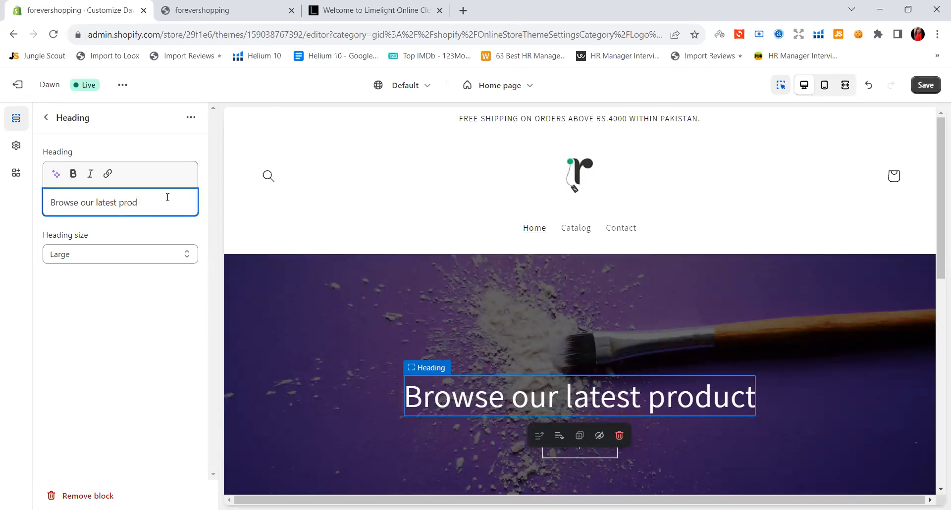
key("ctrl+v")
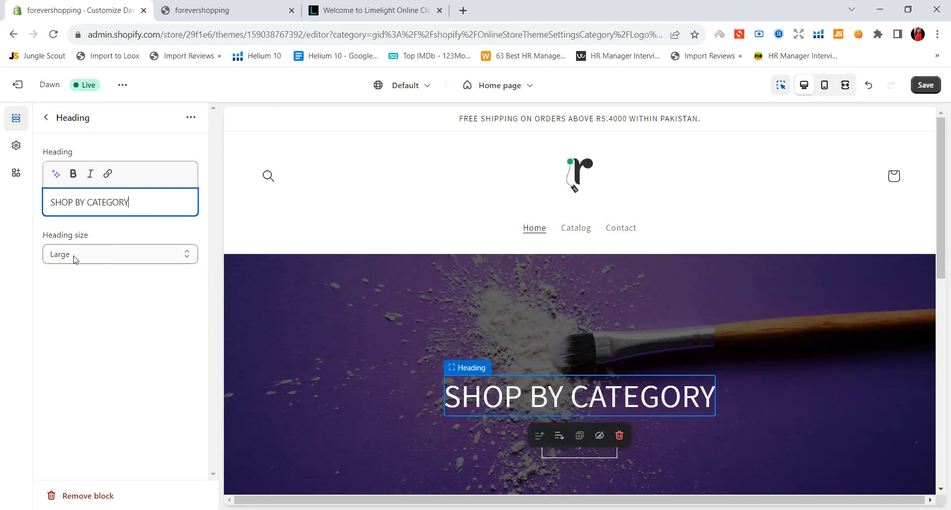
Compare the Medium and Small sizes for the banner heading, settle on Medium, and save the theme.
left_click(48, 236)
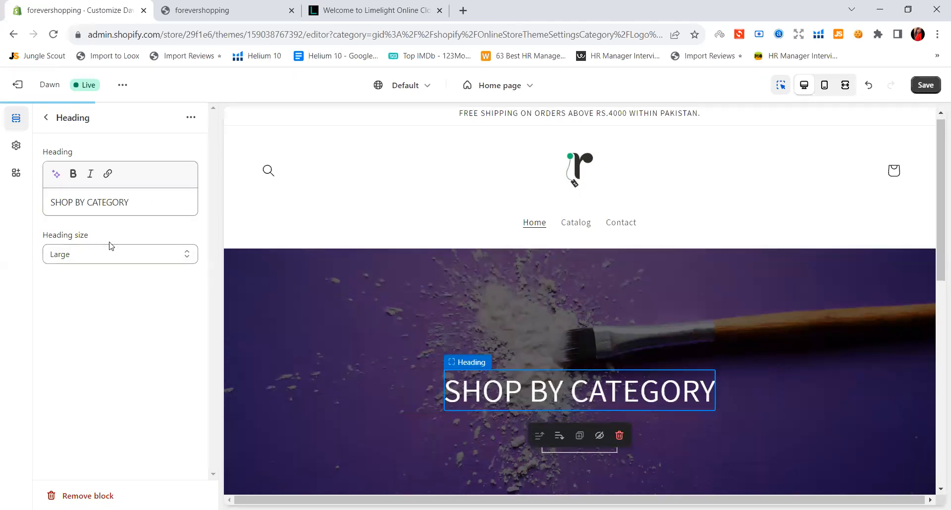
left_click(75, 256)
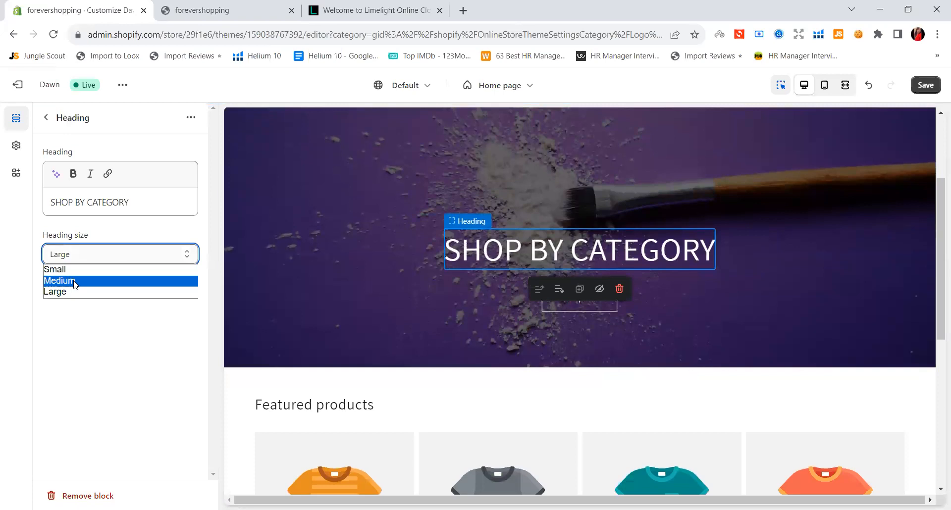
left_click(74, 281)
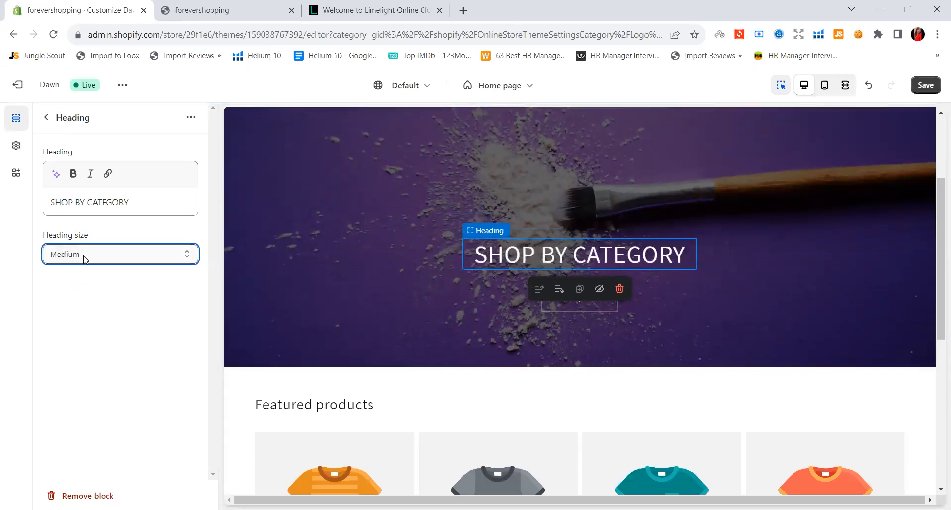
left_click(86, 259)
left_click(81, 270)
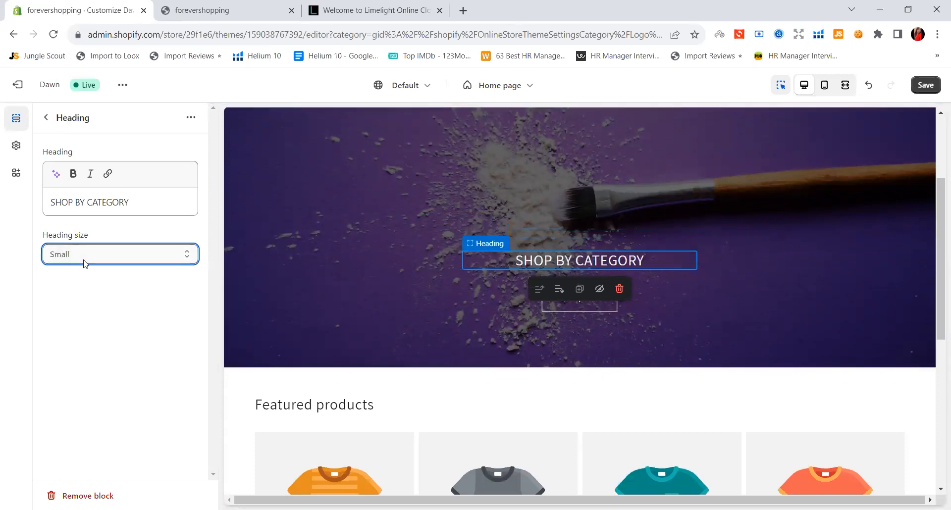
left_click(74, 255)
left_click(74, 277)
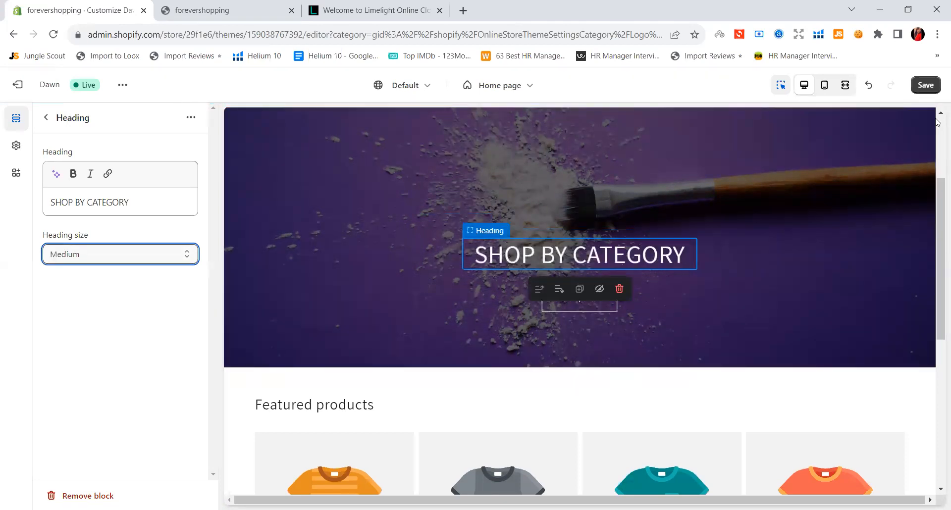
left_click(925, 92)
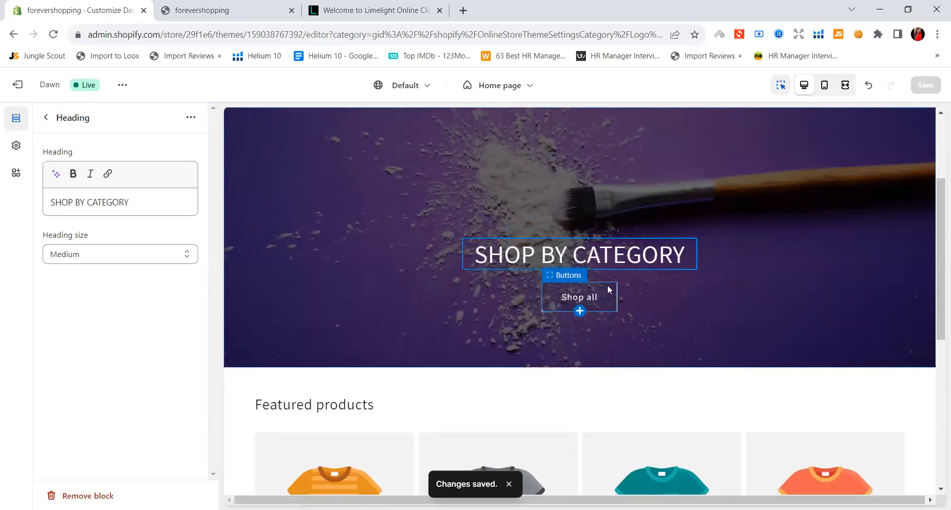
Open the image banner's buttons block, and find and select the "Shop by Product" title on the Limelight store's home page.
left_click(576, 303)
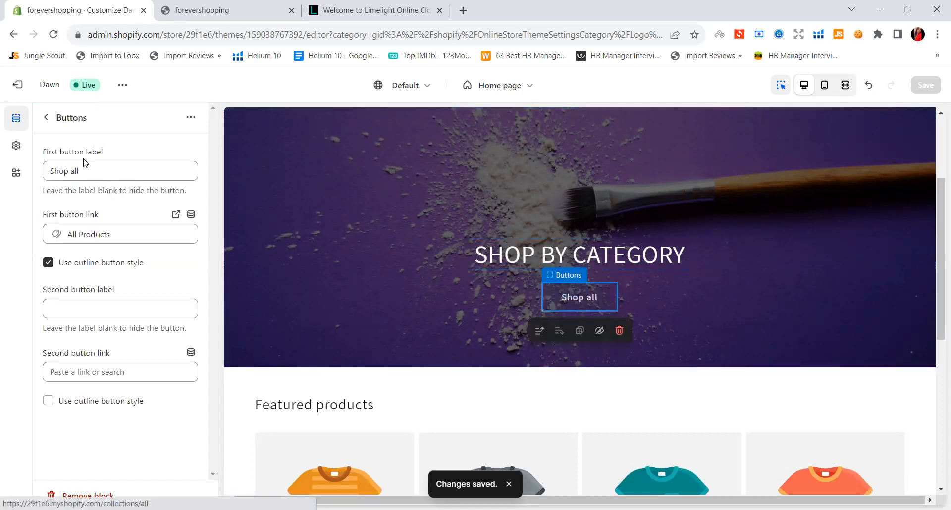
left_click_drag(43, 151, 98, 157)
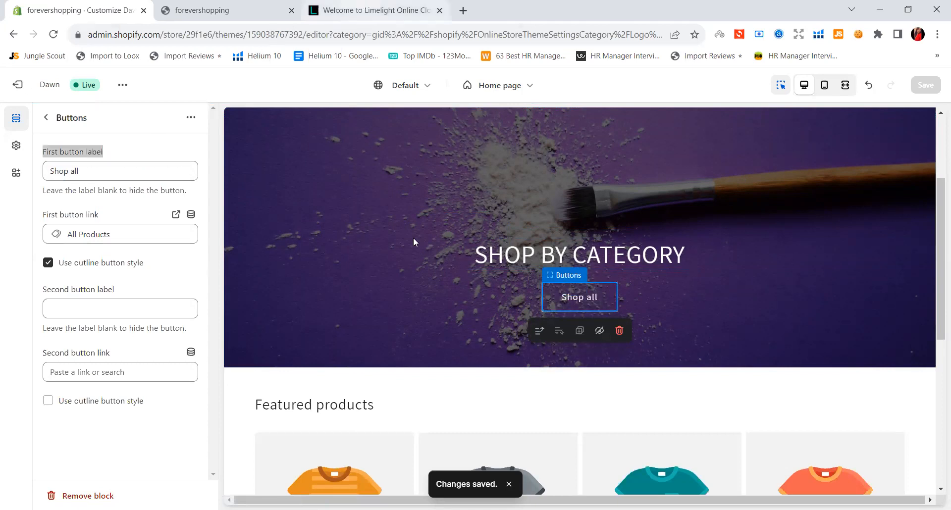
scroll(156, 402, "down", 9)
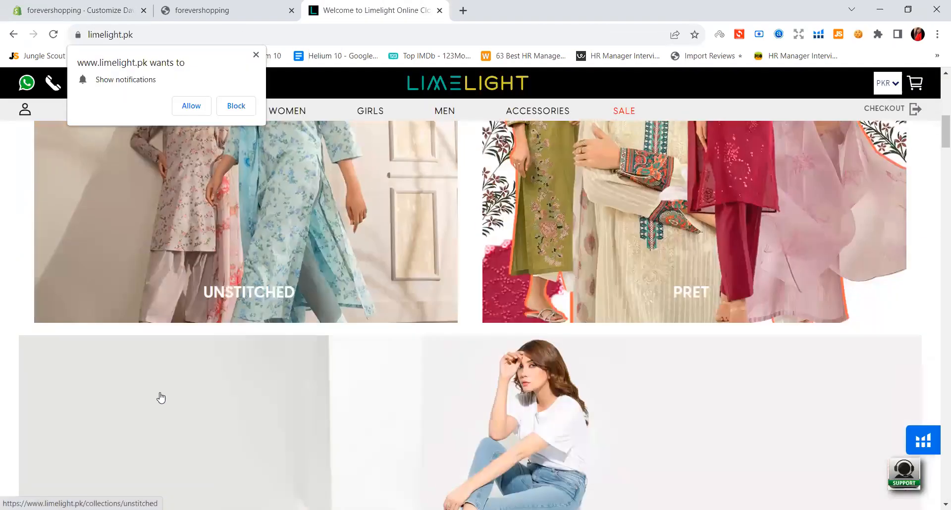
scroll(157, 395, "down", 4)
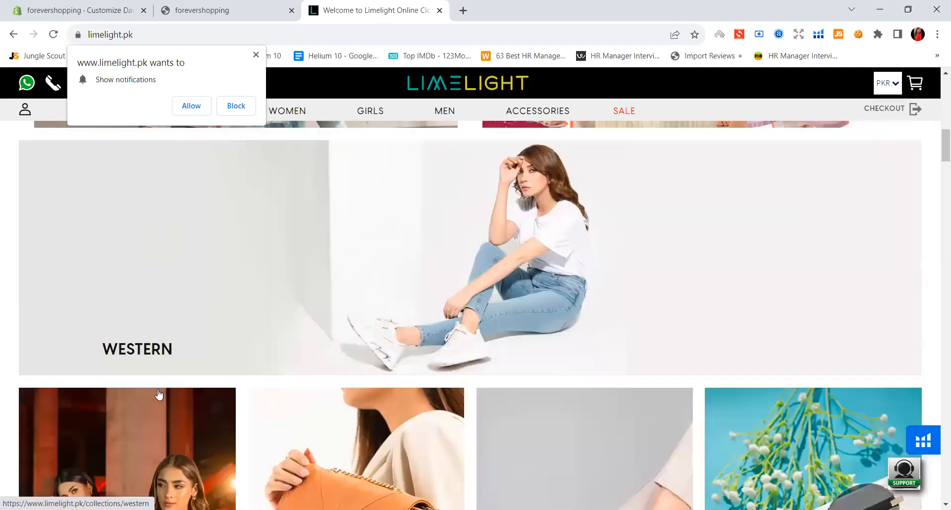
scroll(158, 394, "down", 5)
scroll(158, 391, "down", 6)
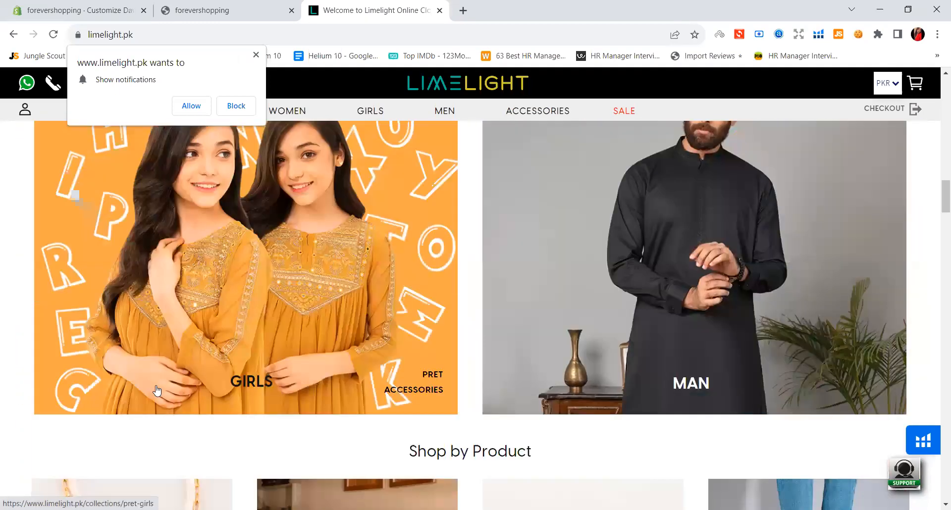
scroll(158, 391, "down", 2)
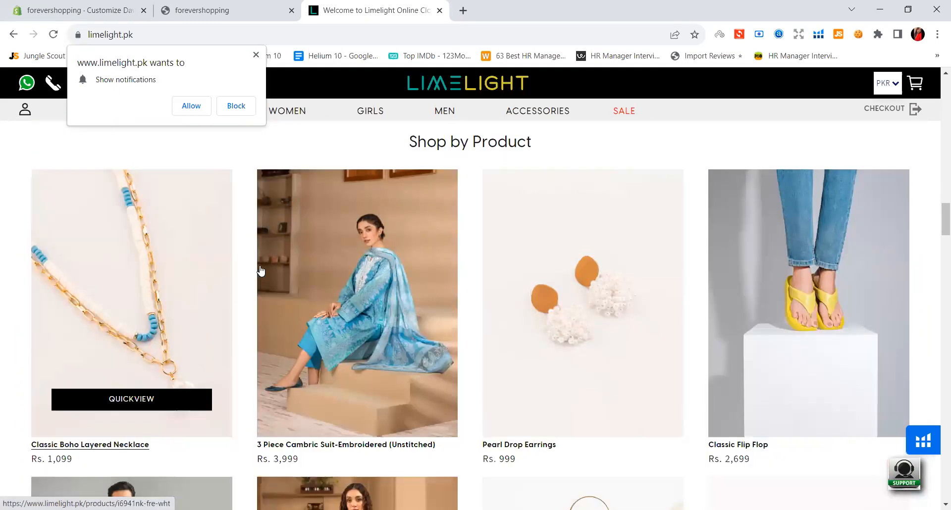
left_click_drag(411, 143, 547, 195)
Return to the theme editor, set the banner's first button label to "Shop by Product", and save the theme.
left_click(79, 10)
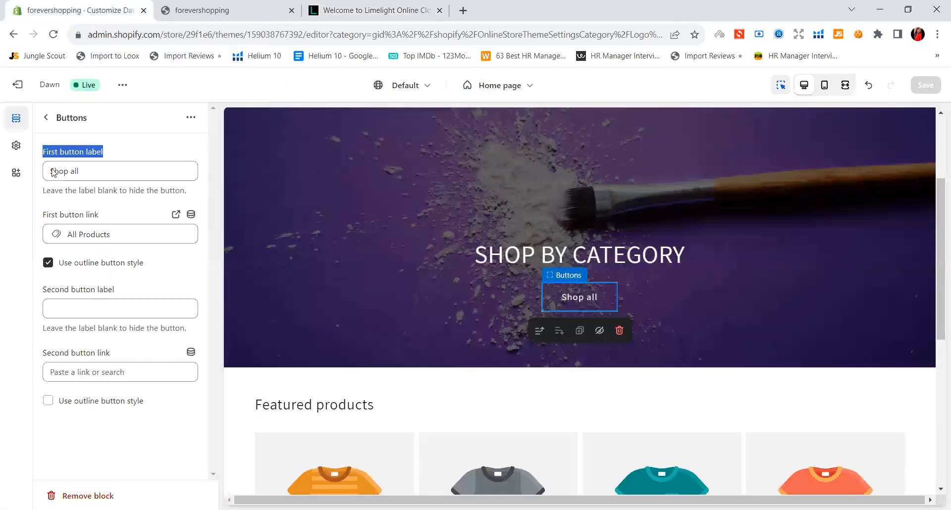
left_click_drag(115, 172, 29, 185)
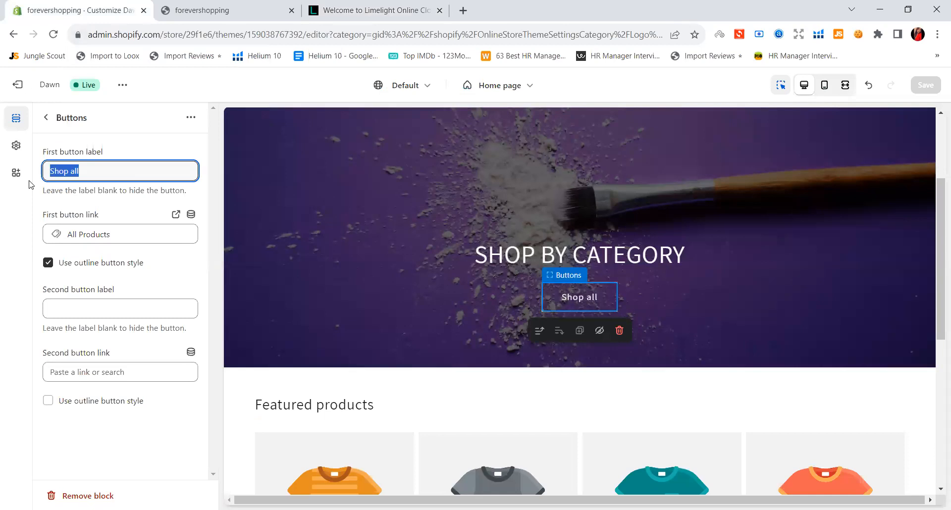
key("BackSpace")
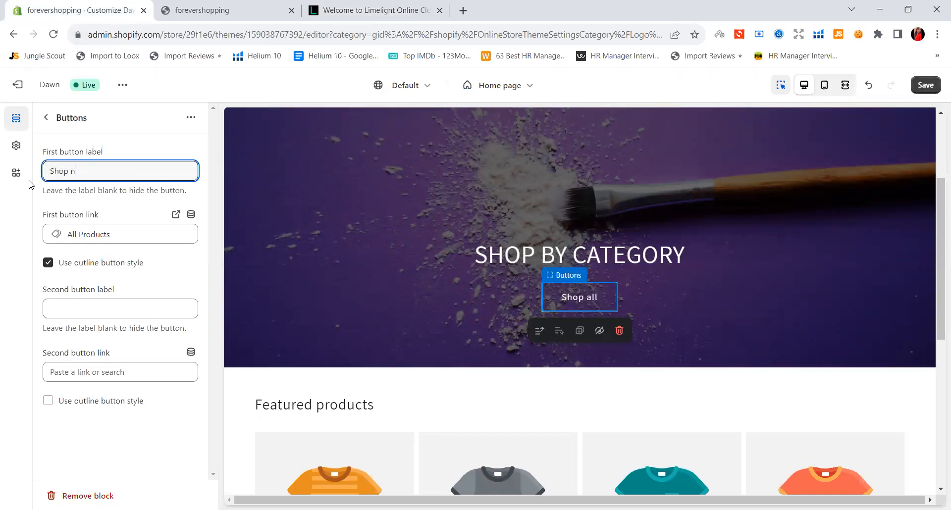
type("Shop by Product")
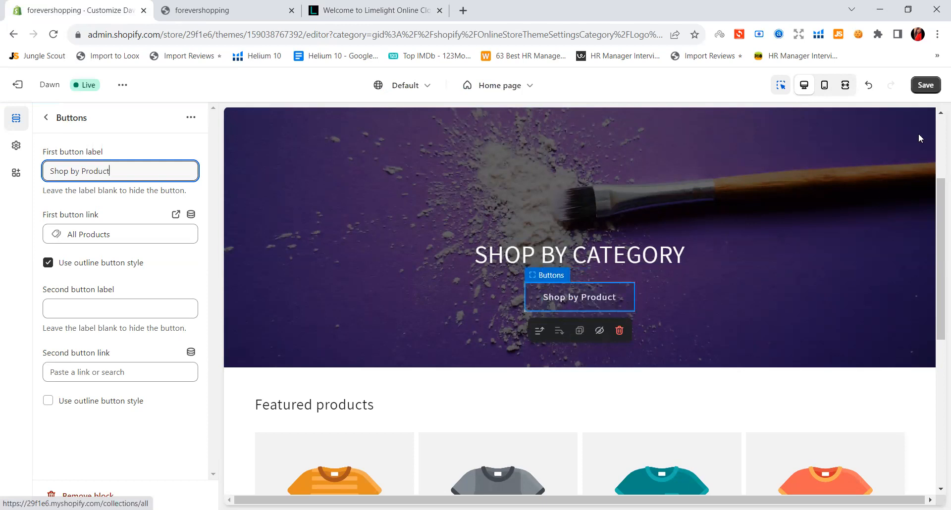
left_click(925, 84)
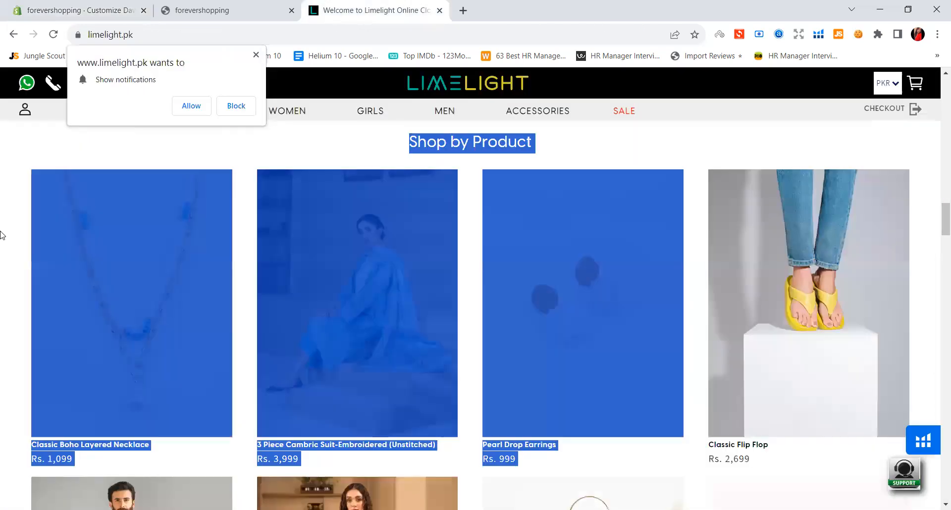
Look at where the MAN category tile on the Limelight home page leads, and return to the theme editor.
left_click(3, 234)
scroll(3, 311, "up", 5)
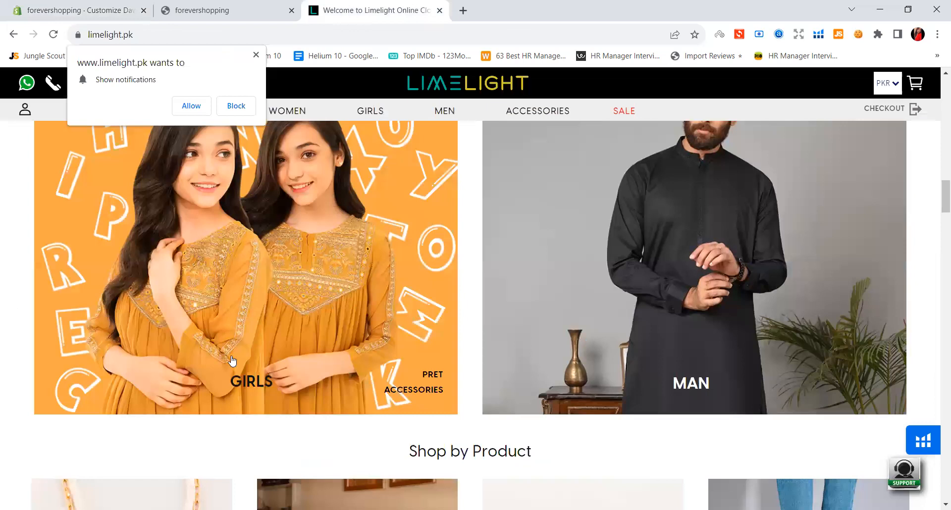
left_click(685, 389)
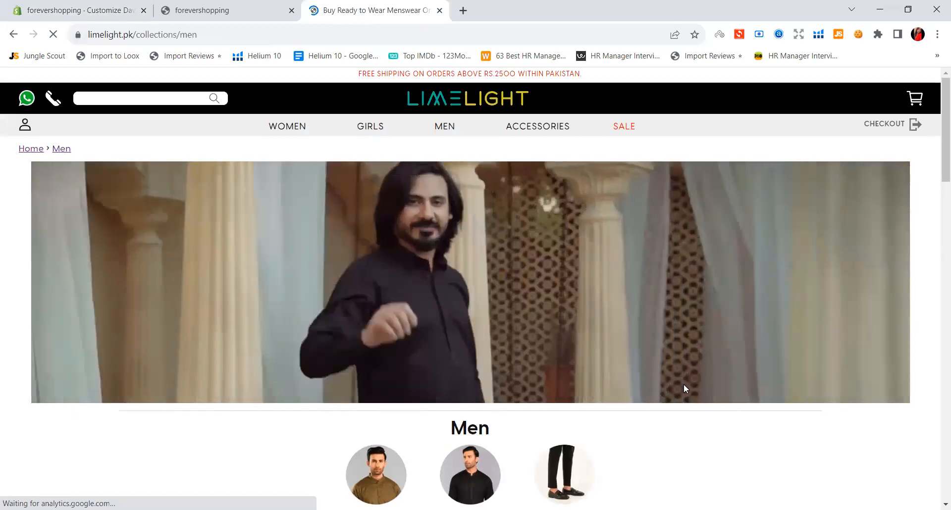
scroll(685, 389, "down", 3)
left_click(108, 7)
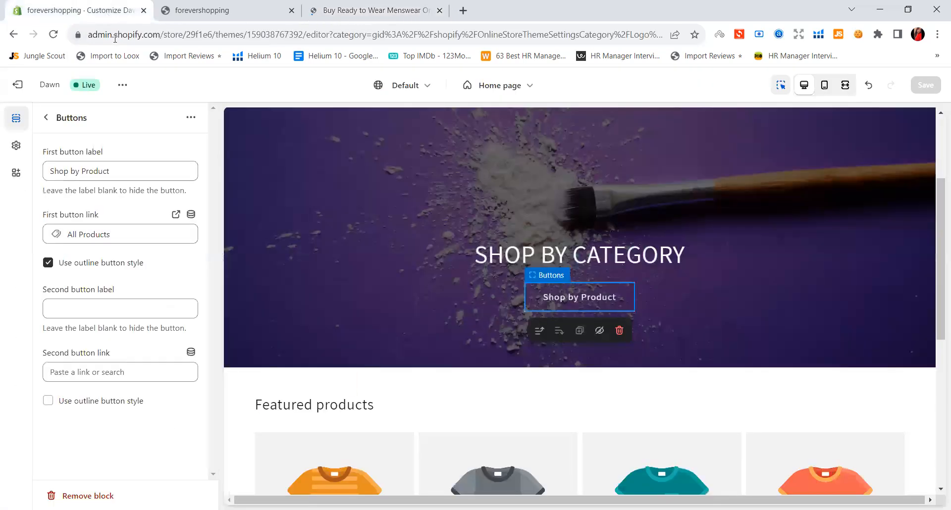
Set the banner's first button link to All collections.
left_click_drag(46, 215, 104, 216)
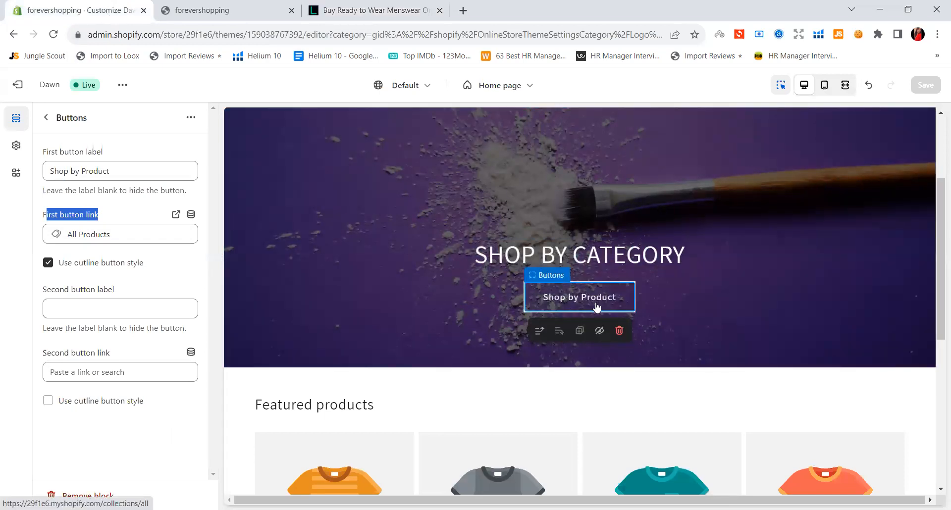
left_click(102, 242)
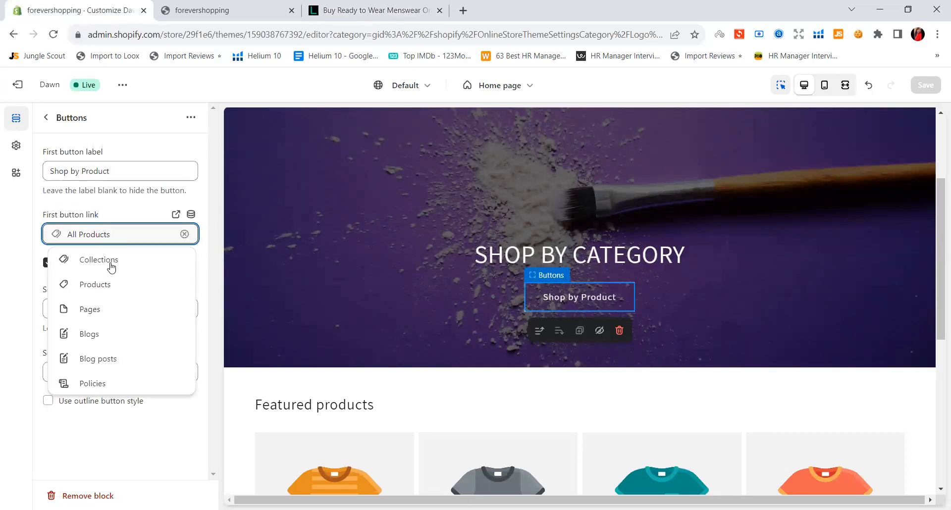
left_click(112, 262)
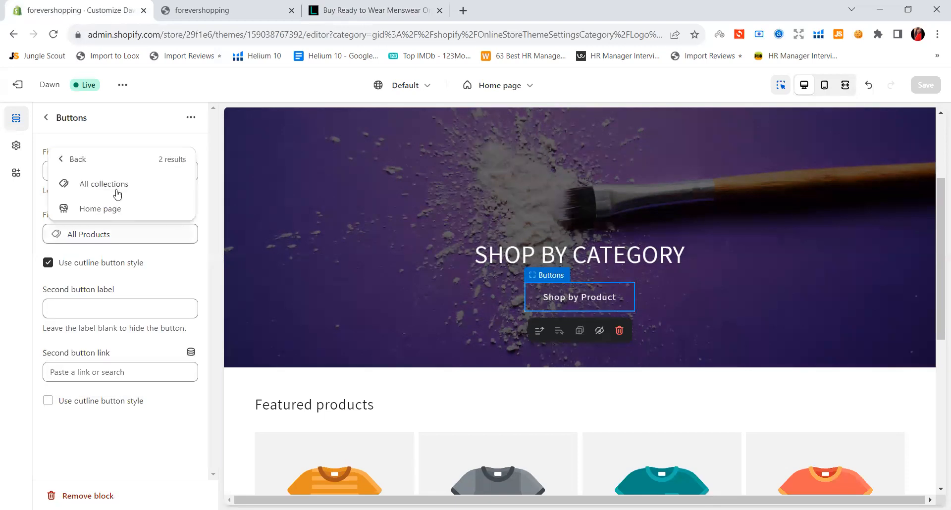
left_click(117, 186)
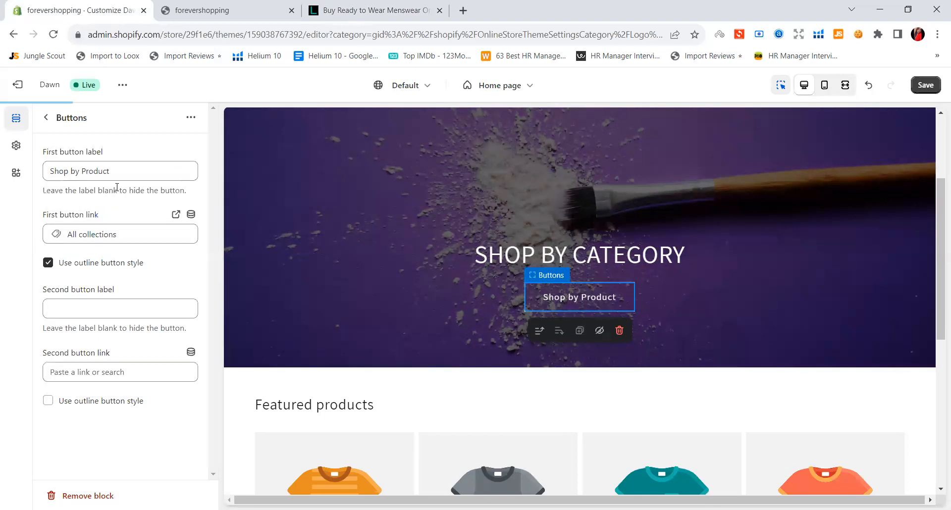
Set the banner's first button link to All products and save the theme.
left_click(114, 236)
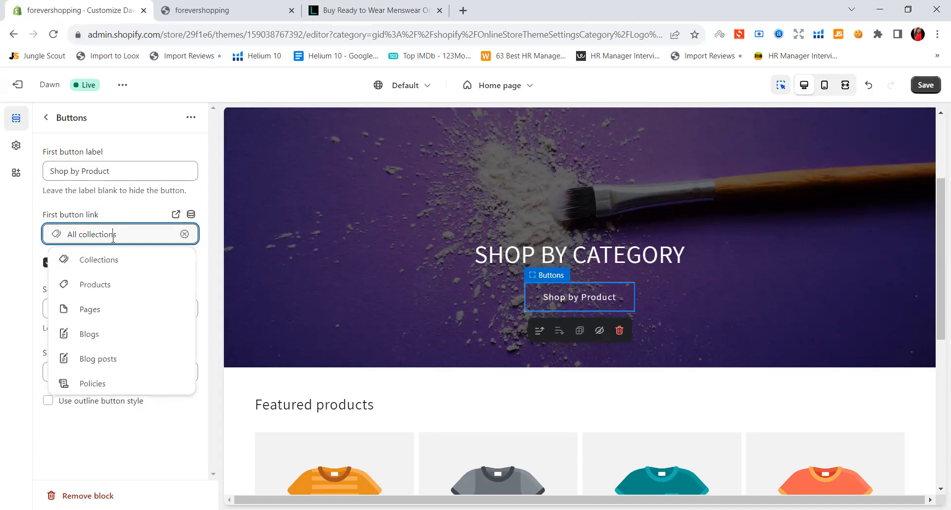
left_click(109, 284)
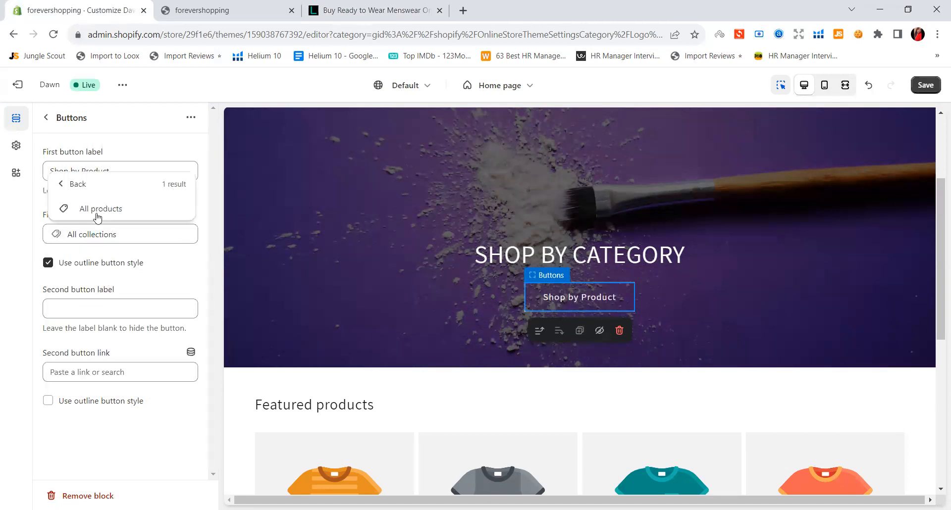
left_click(99, 211)
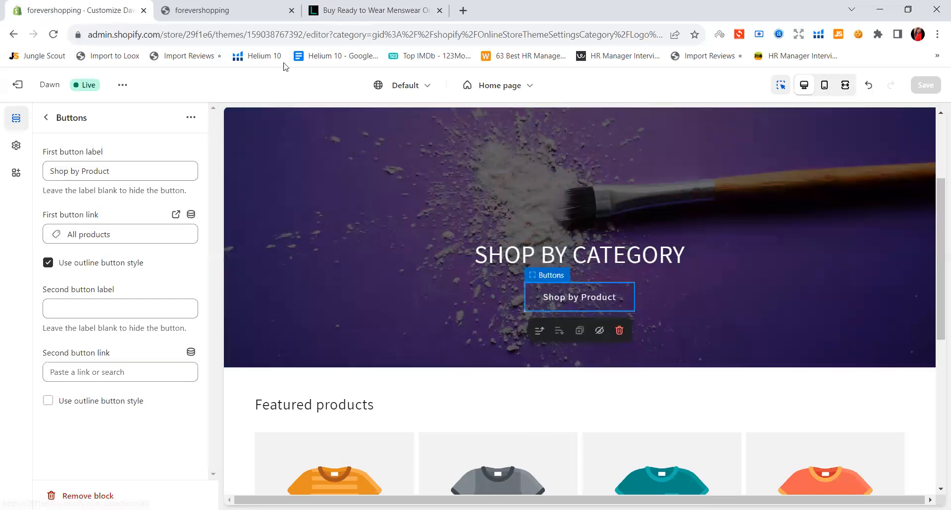
Go back to the Limelight home page, examine its category tiles and Shop by Product section, and return to the theme editor.
left_click(376, 10)
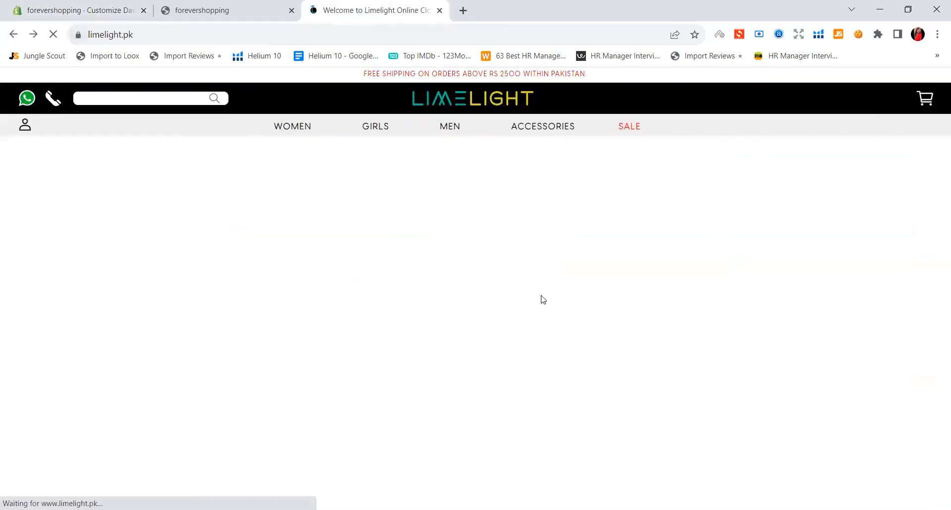
scroll(542, 300, "down", 3)
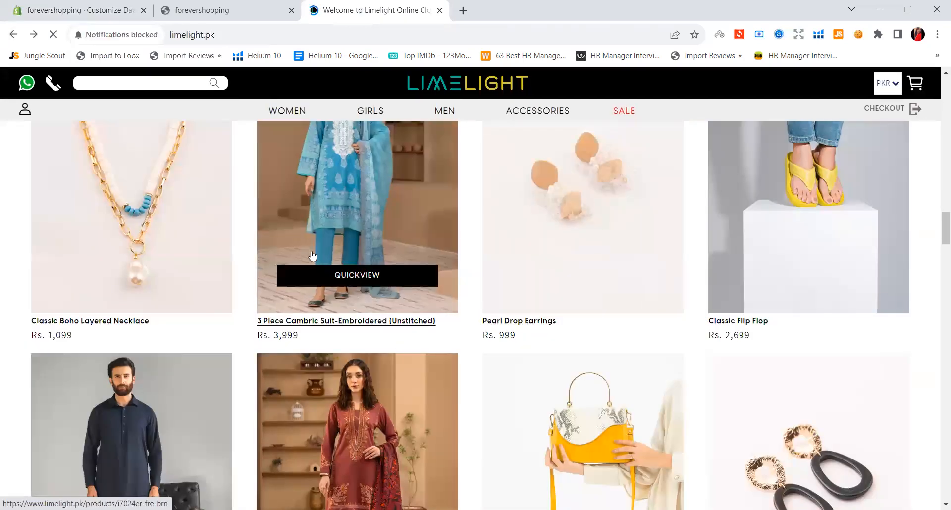
scroll(193, 245, "up", 8)
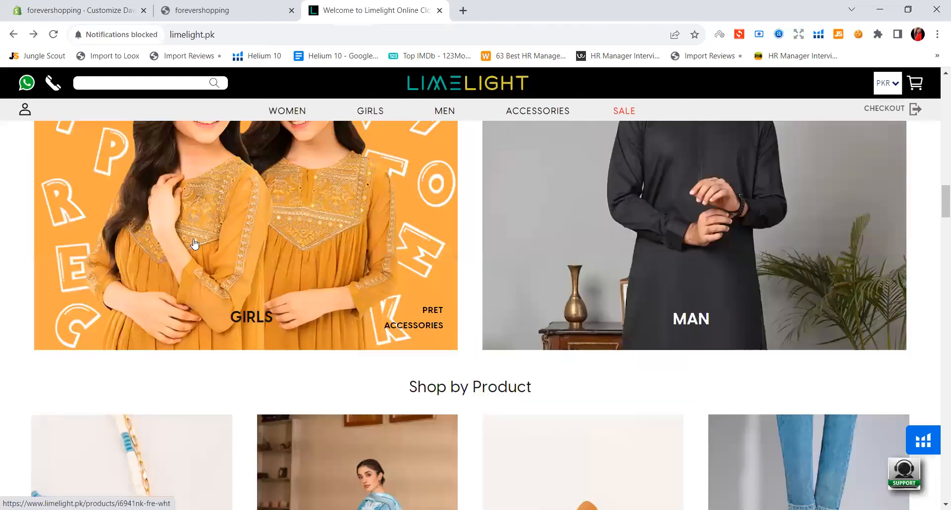
left_click(29, 9)
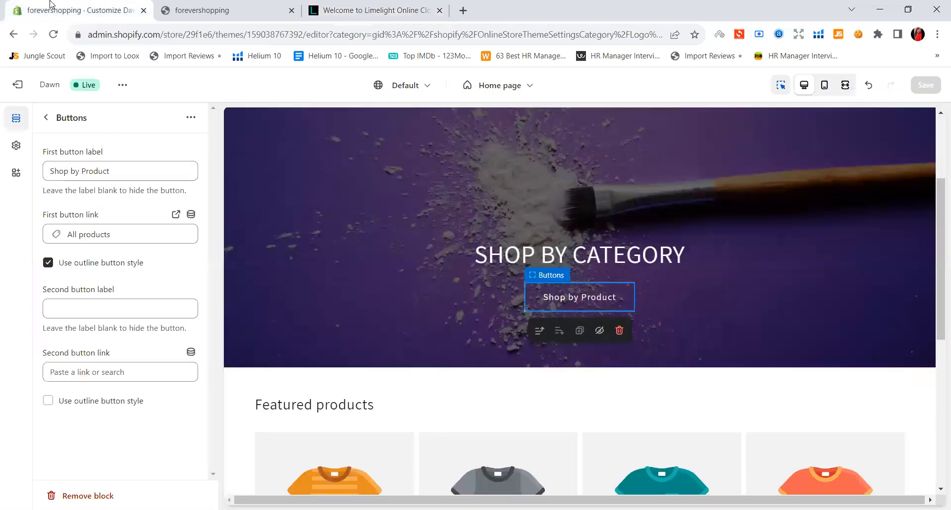
Compare the banner's first button with the outline style off and on, keeping the outline style enabled.
left_click(48, 265)
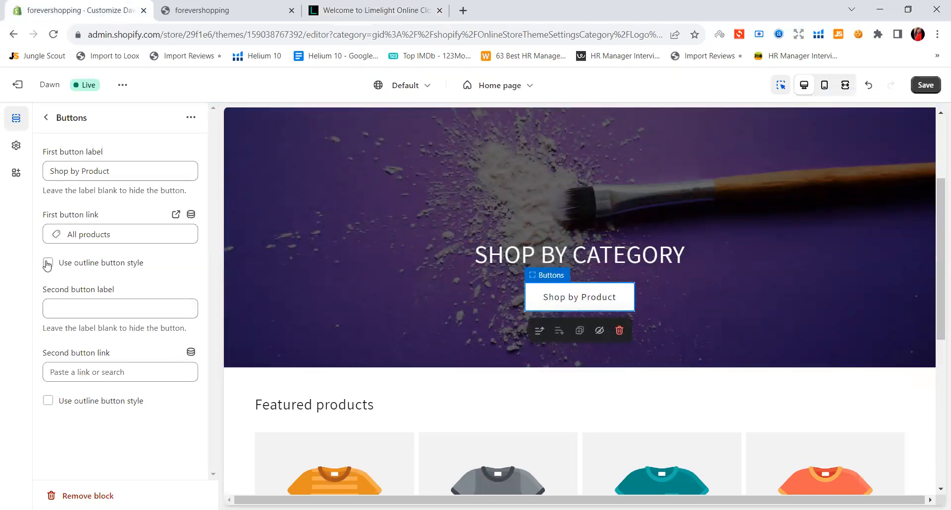
left_click(48, 263)
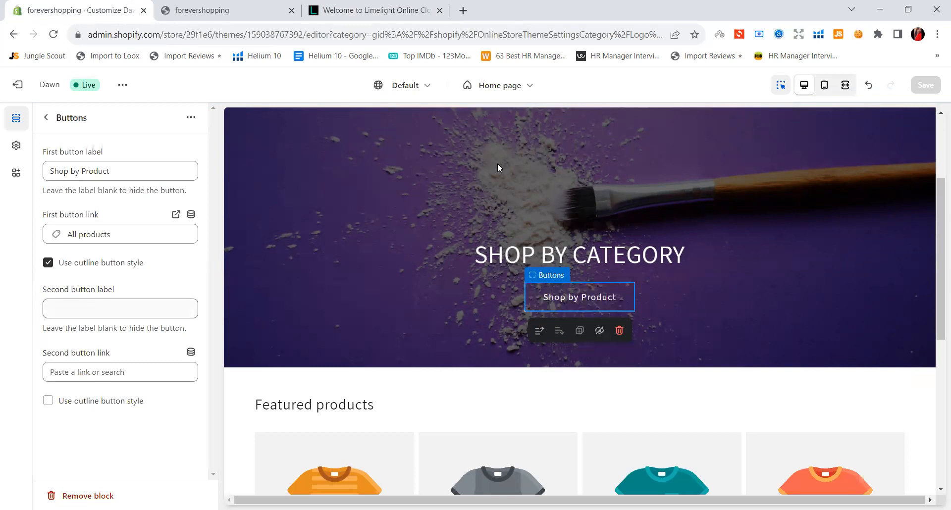
scroll(426, 210, "down", 4)
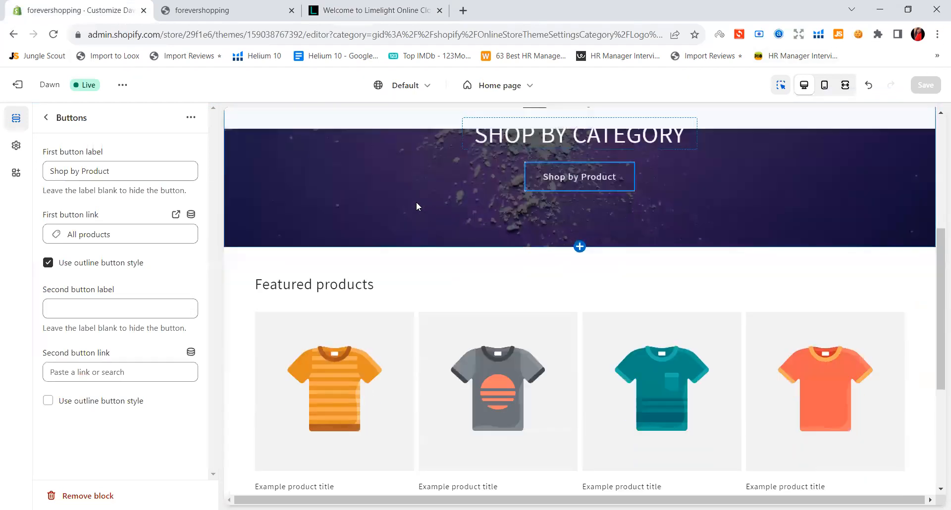
Reload the live forevershopping storefront and check the banner heading, the button and the featured products below.
left_click(223, 10)
left_click(53, 35)
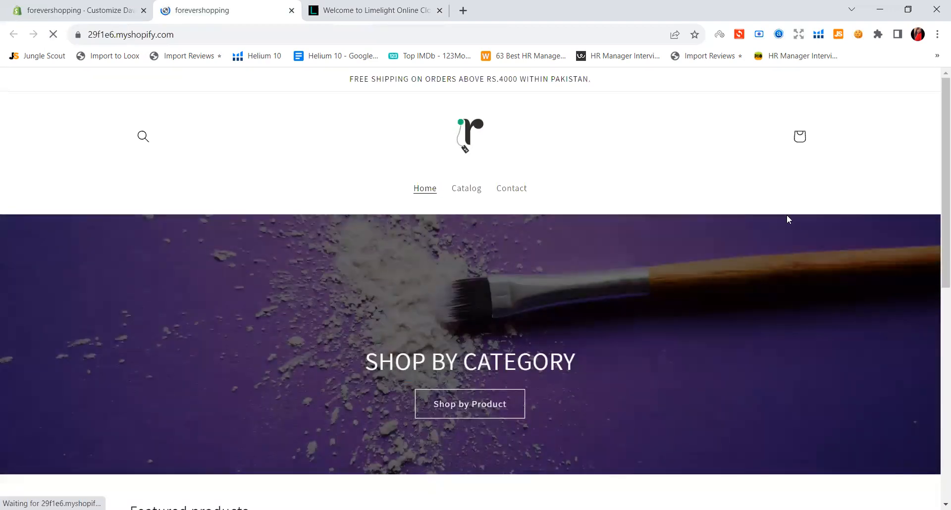
scroll(787, 219, "down", 3)
scroll(786, 215, "down", 6)
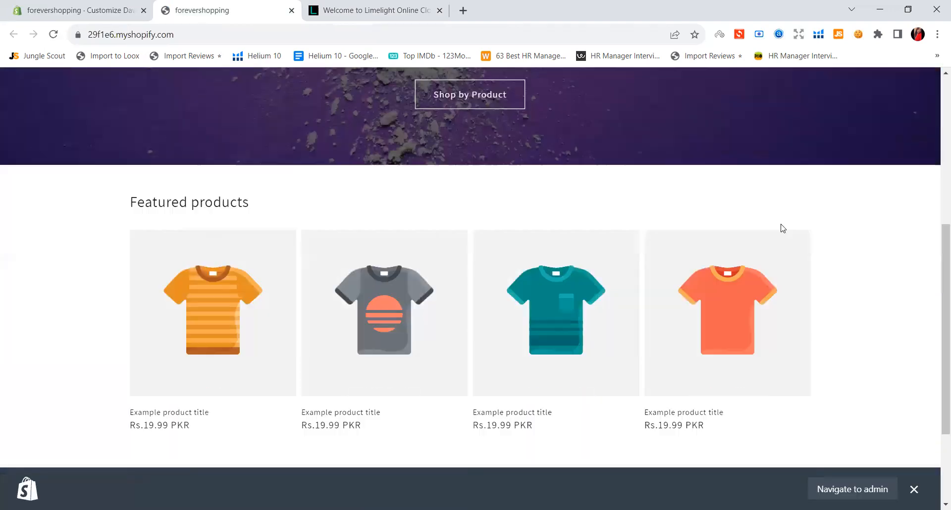
Return to the theme editor, open the footer section, and review its settings down to Custom CSS.
left_click(147, 6)
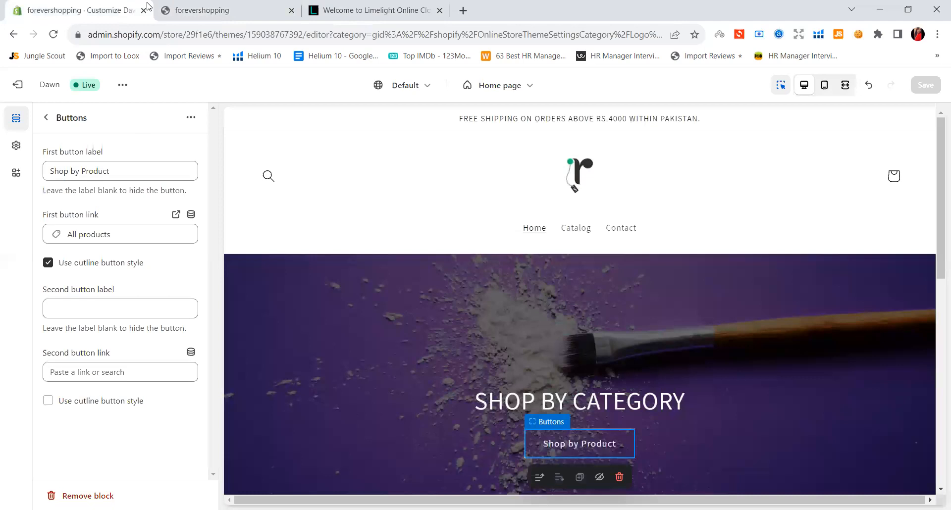
scroll(363, 298, "down", 4)
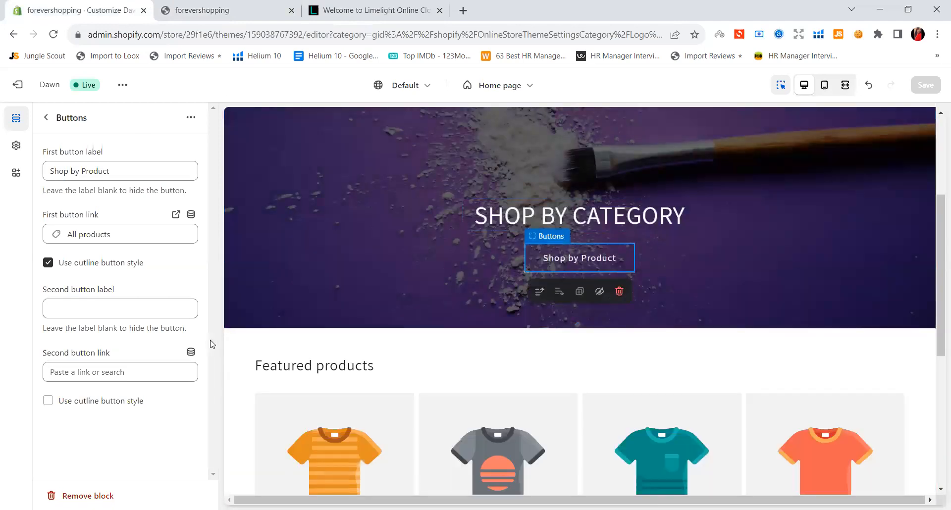
scroll(582, 335, "down", 6)
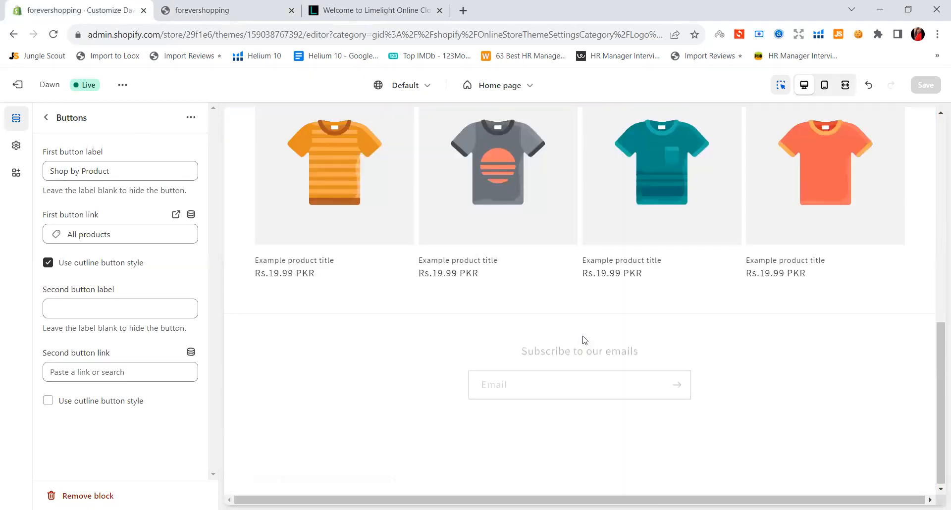
left_click(427, 398)
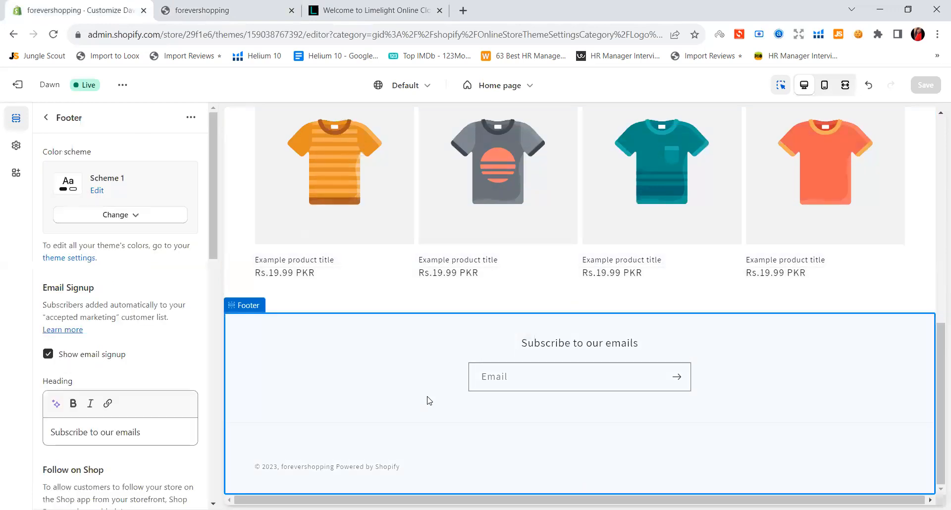
scroll(130, 315, "down", 8)
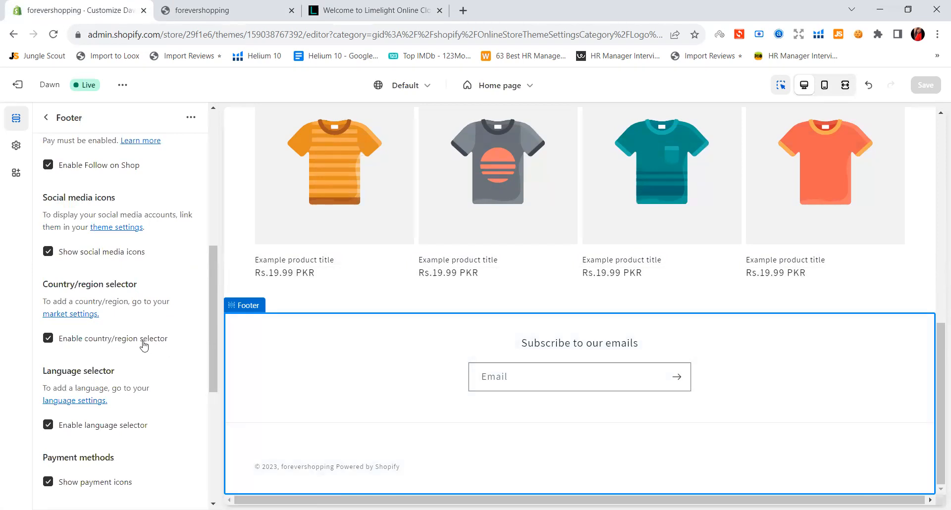
scroll(143, 346, "down", 6)
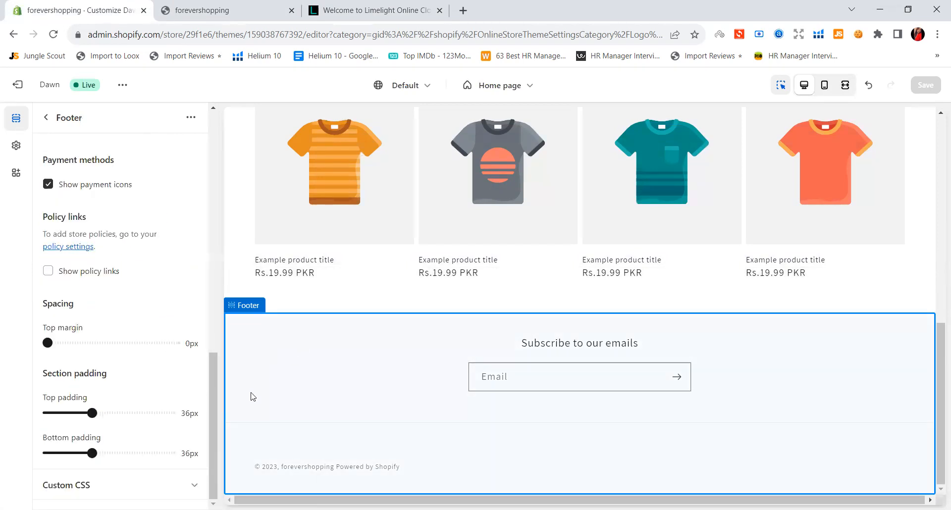
left_click(187, 485)
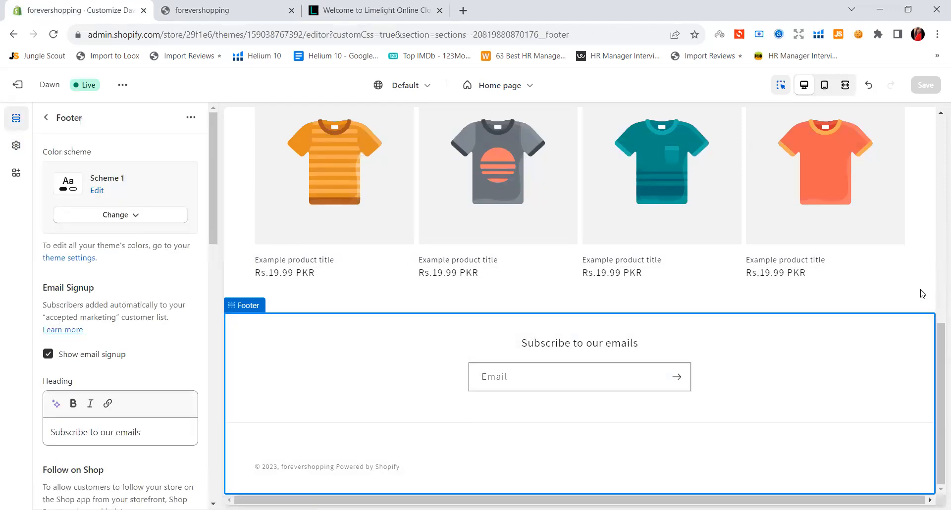
Select the Featured collection section, and exit the theme editor to the store's Themes page.
left_click(704, 286)
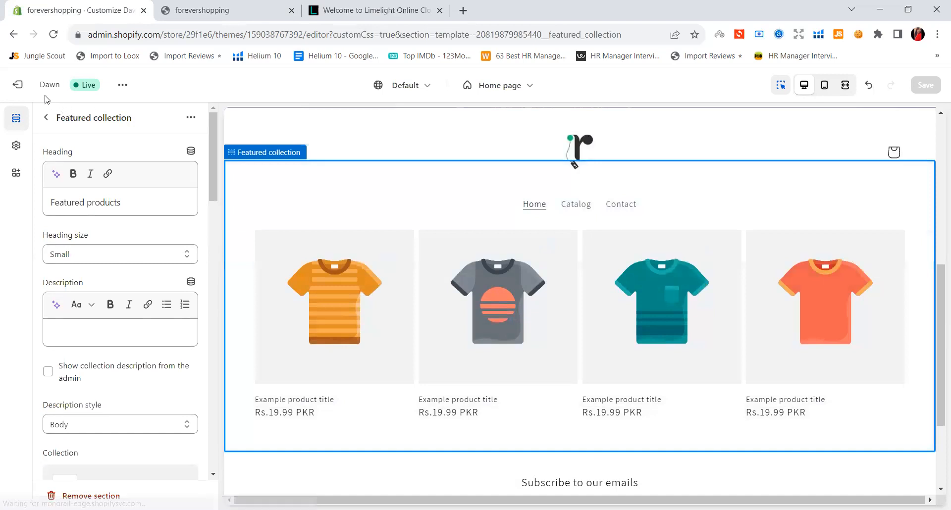
left_click(27, 87)
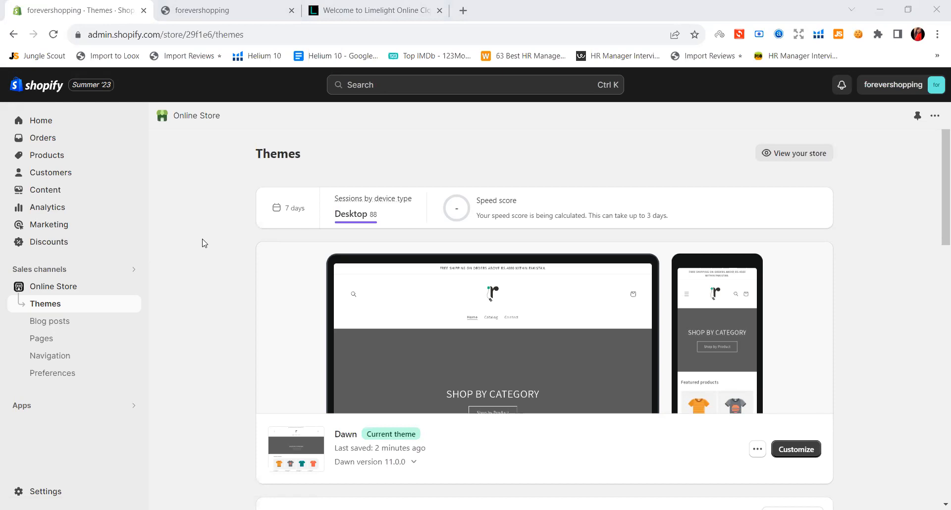
Switch to the Limelight home page and examine the submenus of its main navigation.
left_click(326, 4)
scroll(7, 264, "up", 8)
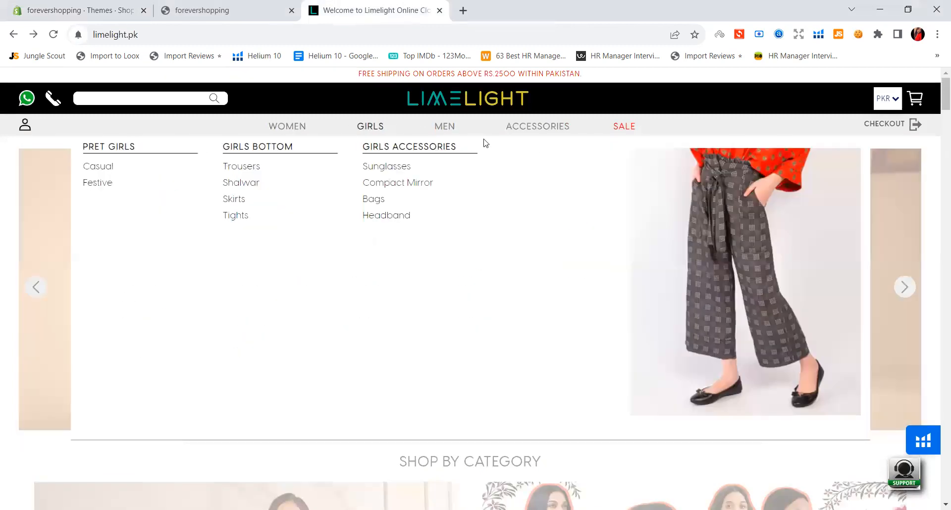
mouse_move(475, 140)
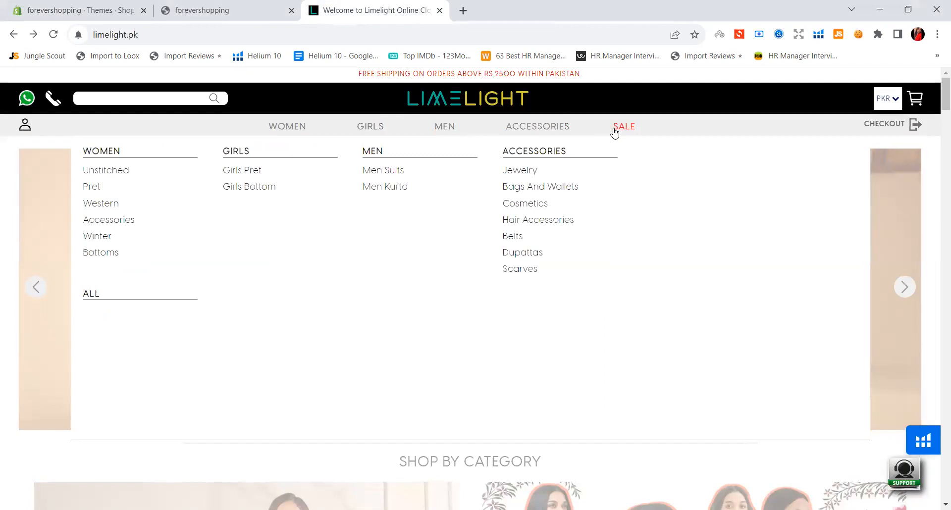
Examine the Accessories, Women, Girls, Men and Sale entries in Limelight's main navigation and their submenus.
mouse_move(537, 130)
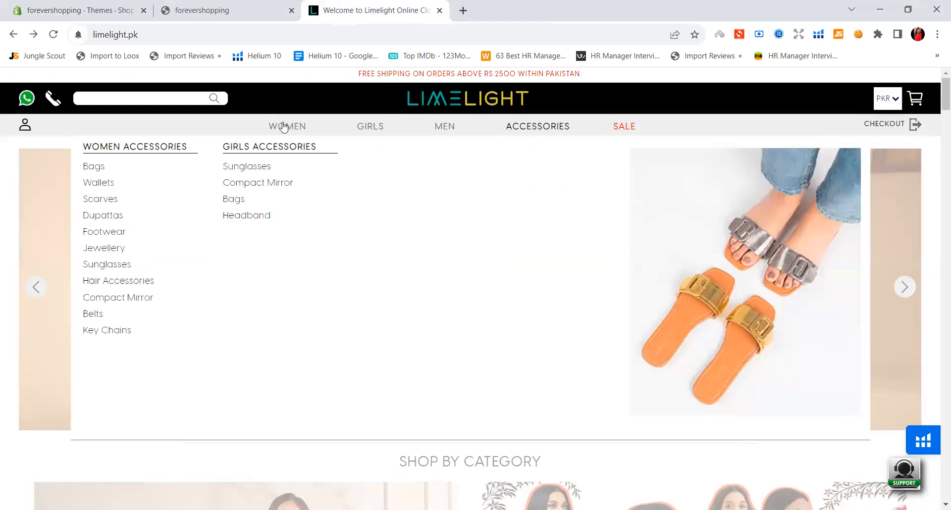
mouse_move(280, 125)
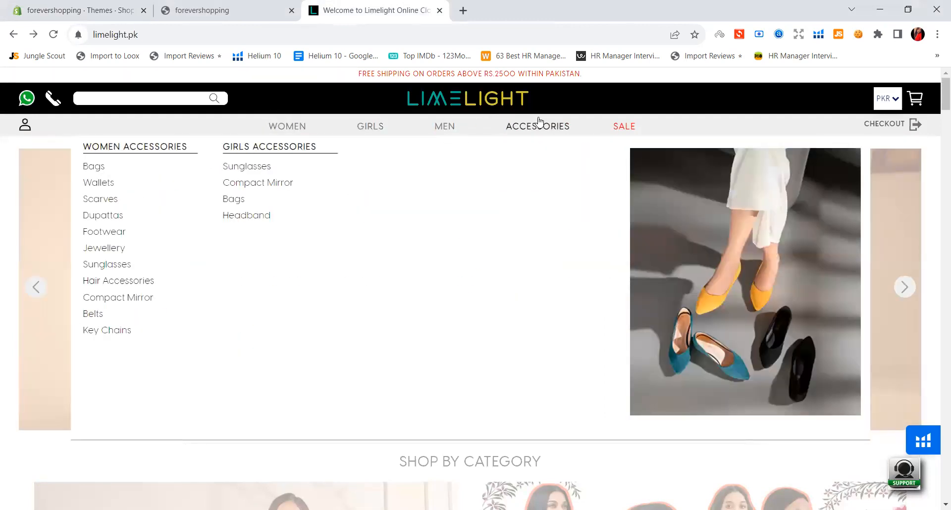
left_click(291, 127)
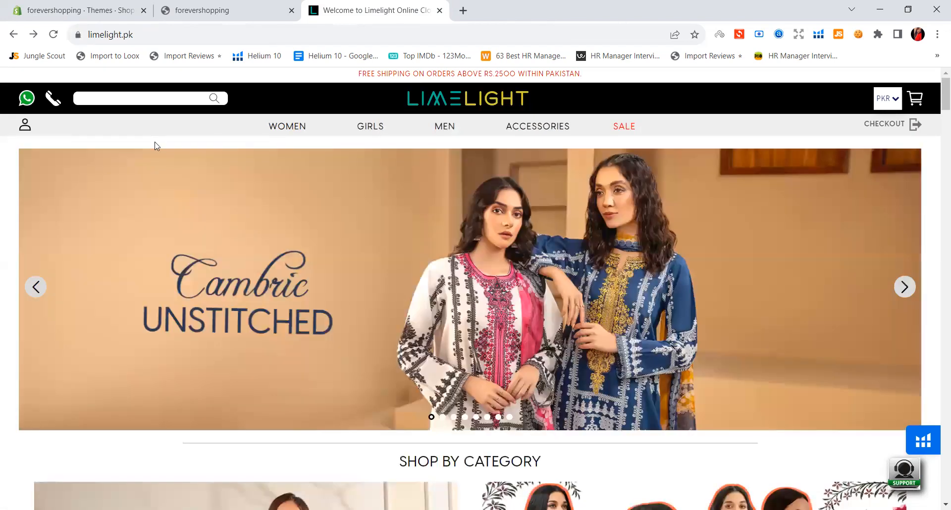
right_click(154, 142)
left_click(284, 133)
mouse_move(381, 129)
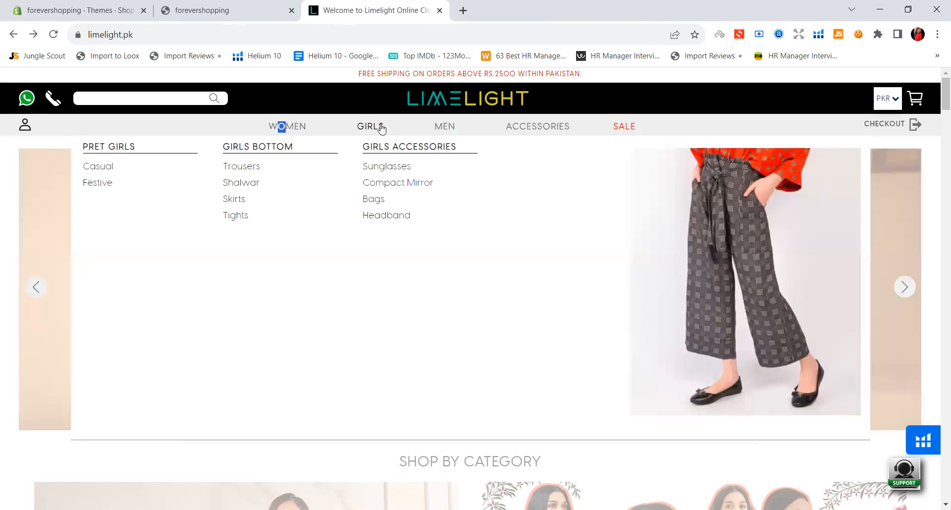
mouse_move(444, 133)
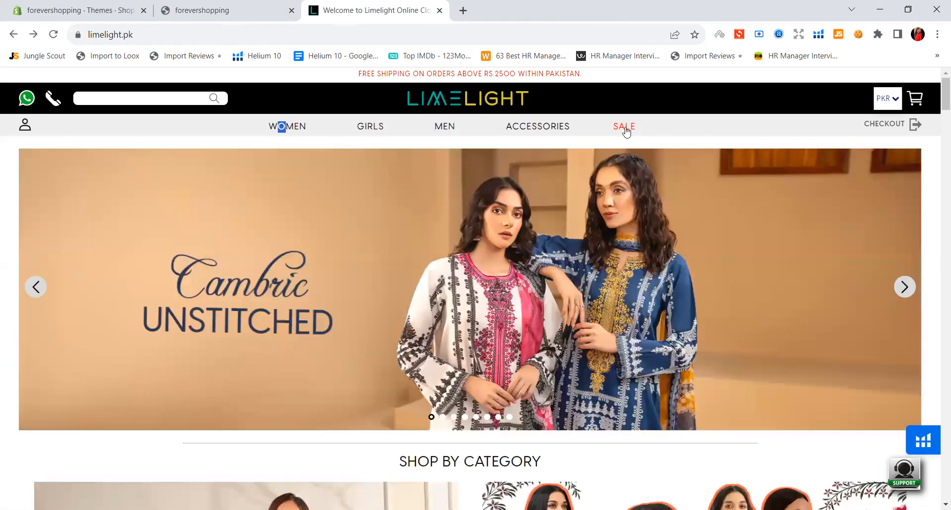
mouse_move(624, 130)
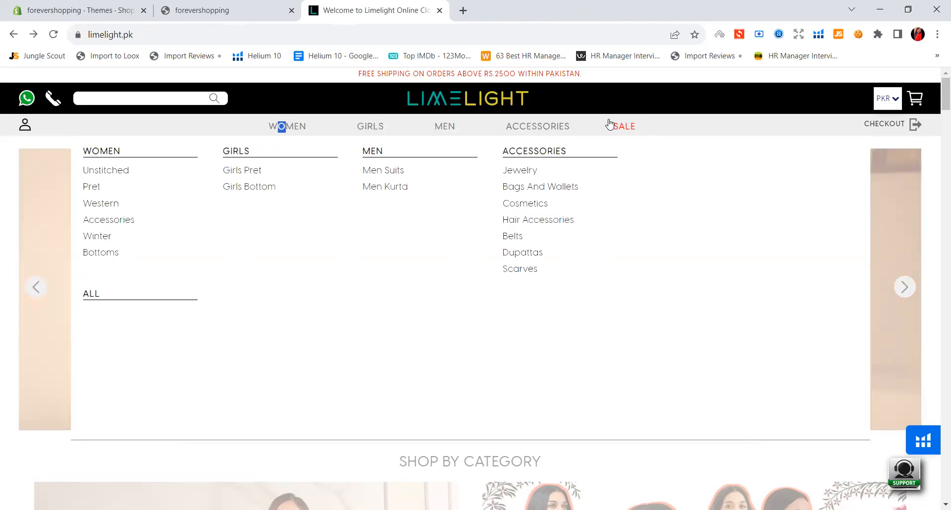
Reload the forevershopping storefront to check its header menu, and inspect the Limelight home page from Shop by Category down to the footer.
left_click(213, 9)
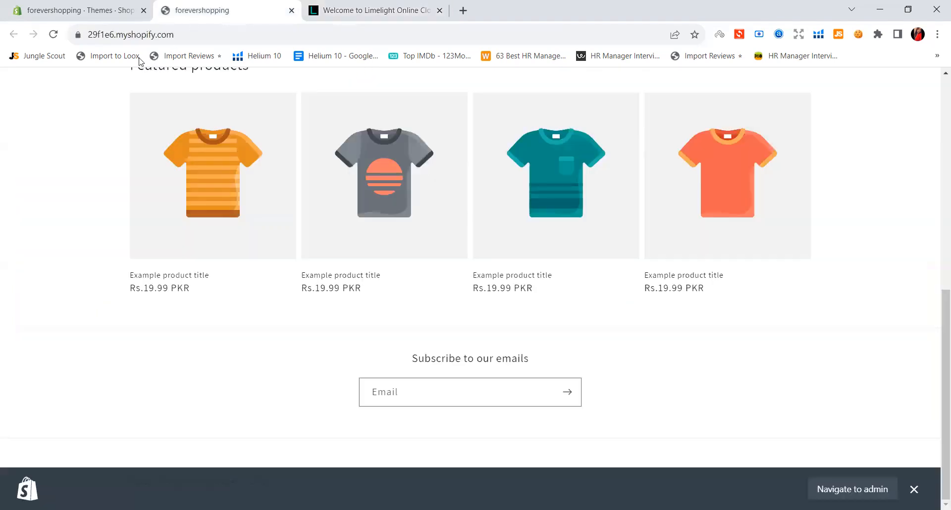
key("F5")
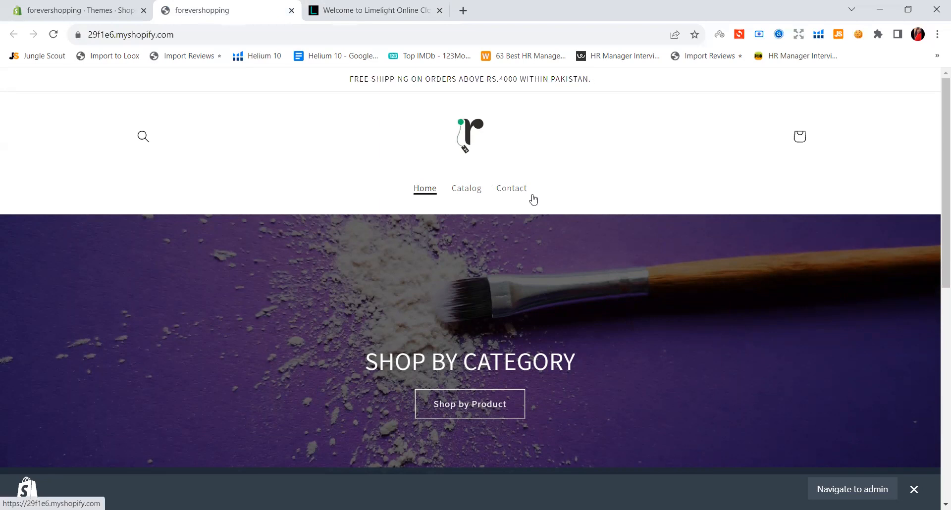
left_click(339, 9)
scroll(393, 414, "down", 5)
scroll(396, 414, "down", 2)
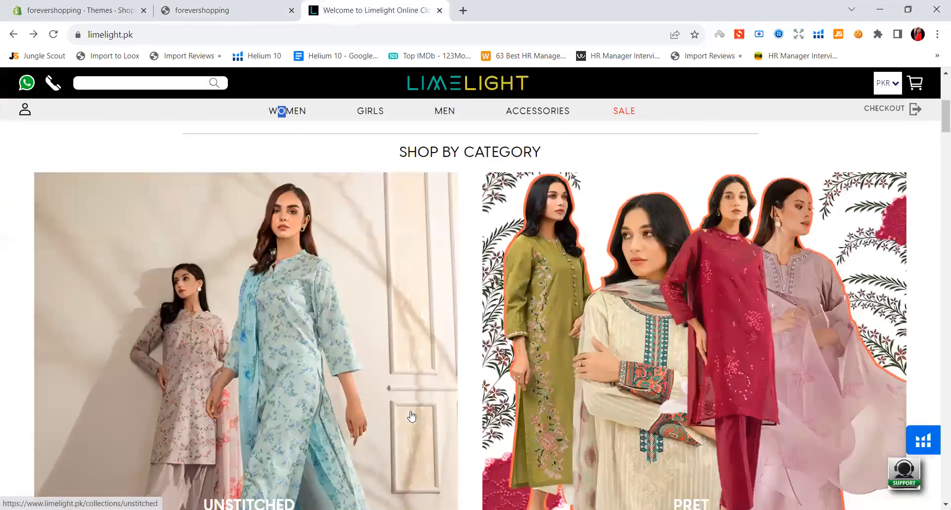
left_click_drag(944, 118, 937, 482)
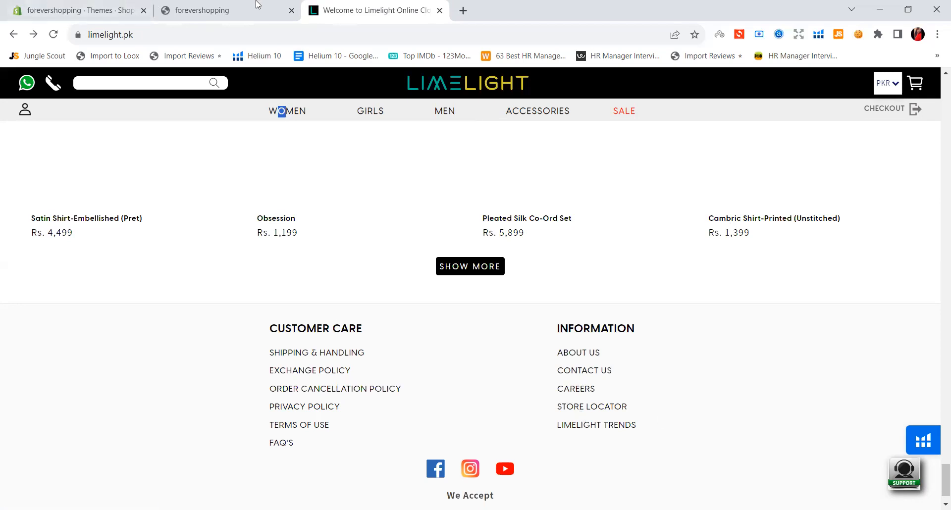
Compare the forevershopping storefront's Home, Catalog and Contact menu with the submenu under Women on Limelight.
left_click(277, 10)
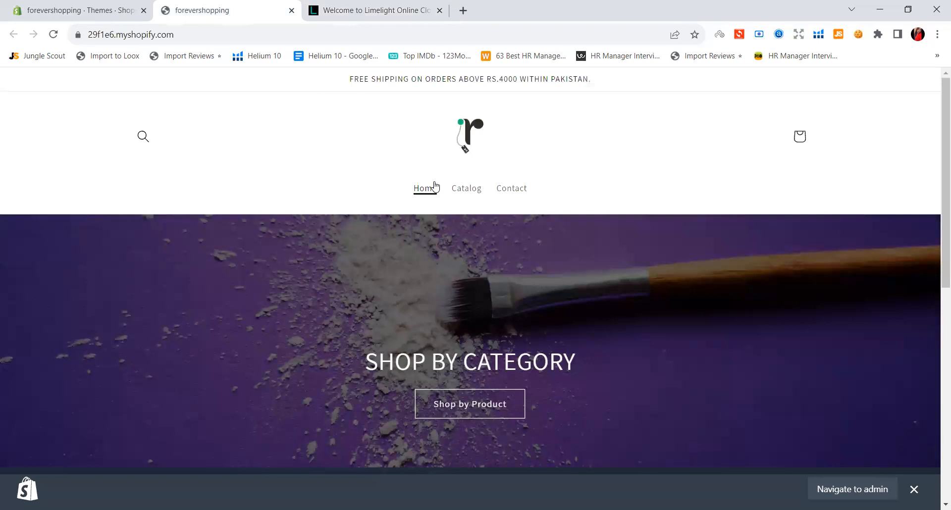
left_click(512, 187)
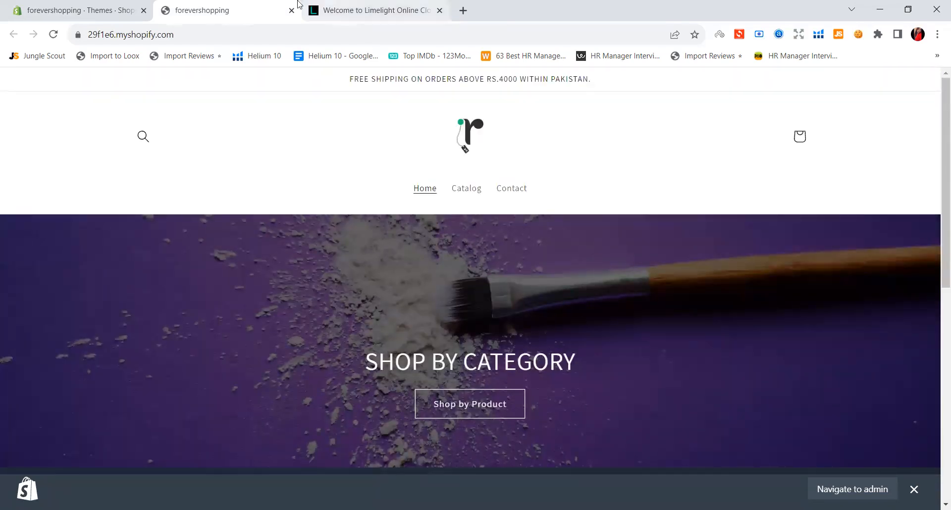
left_click(81, 9)
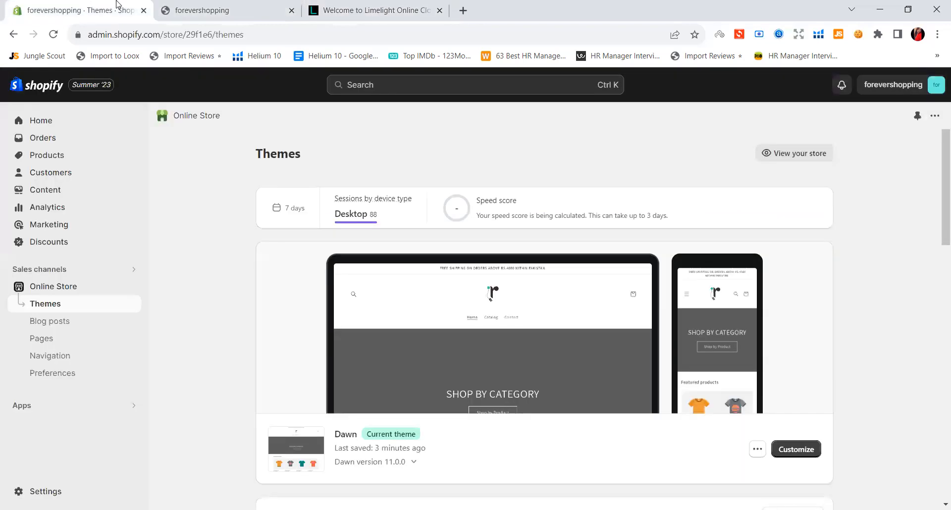
left_click(307, 10)
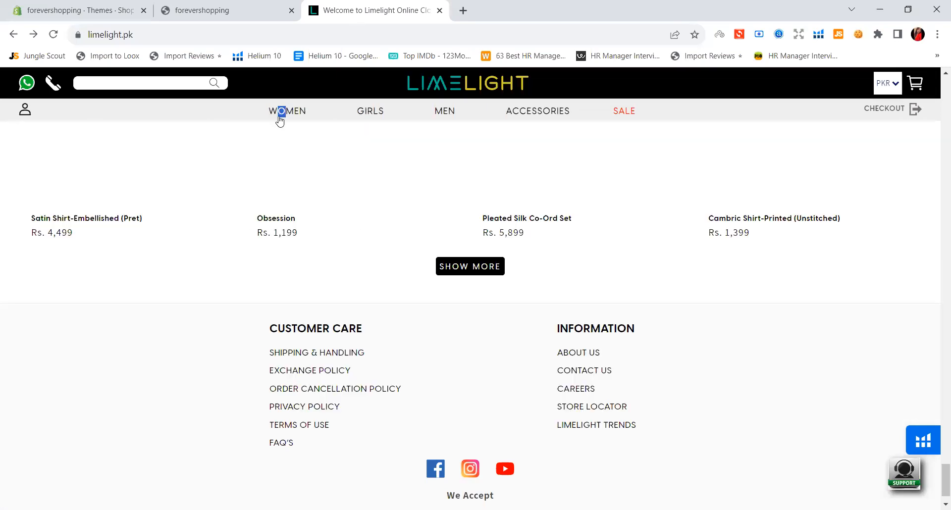
mouse_move(277, 112)
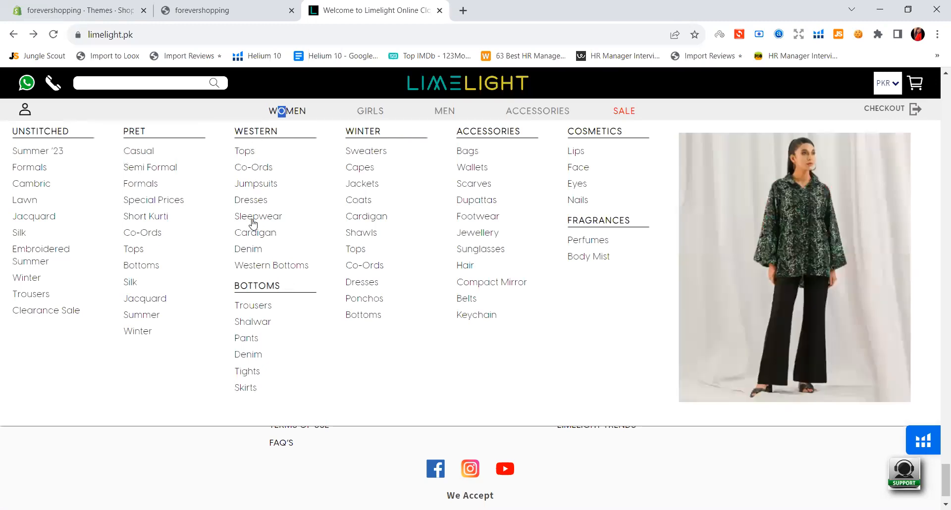
Open the Casual collection under Pret Girls from Limelight's Girls submenu, browsing the home page products while it loads.
key("ctrl+1")
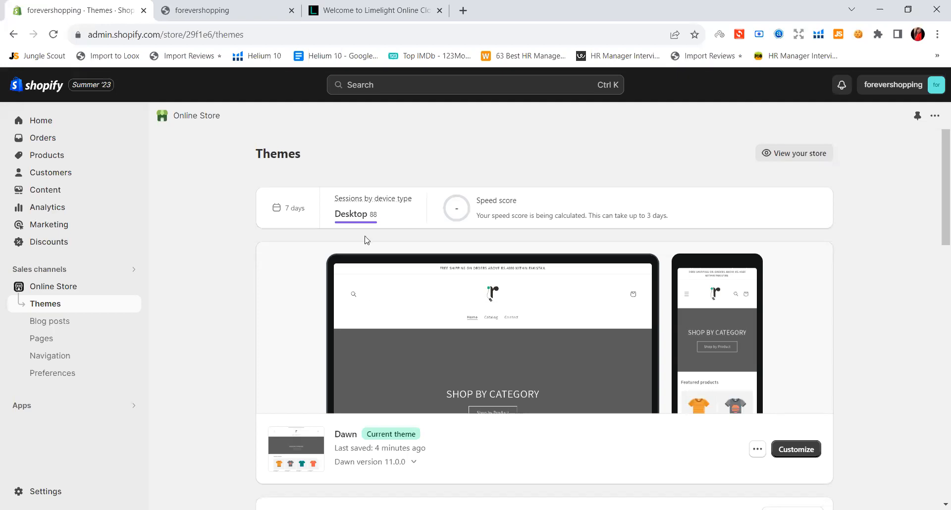
left_click(317, 8)
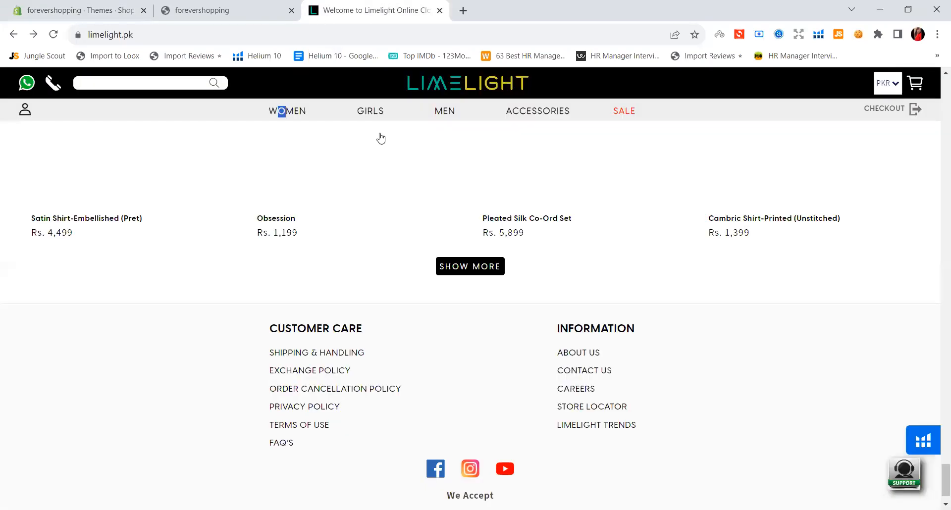
mouse_move(370, 110)
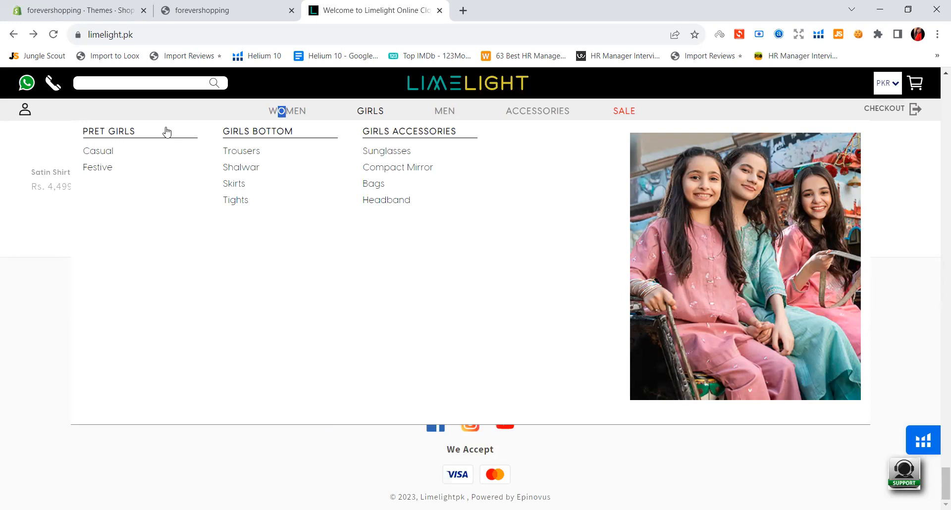
left_click(102, 152)
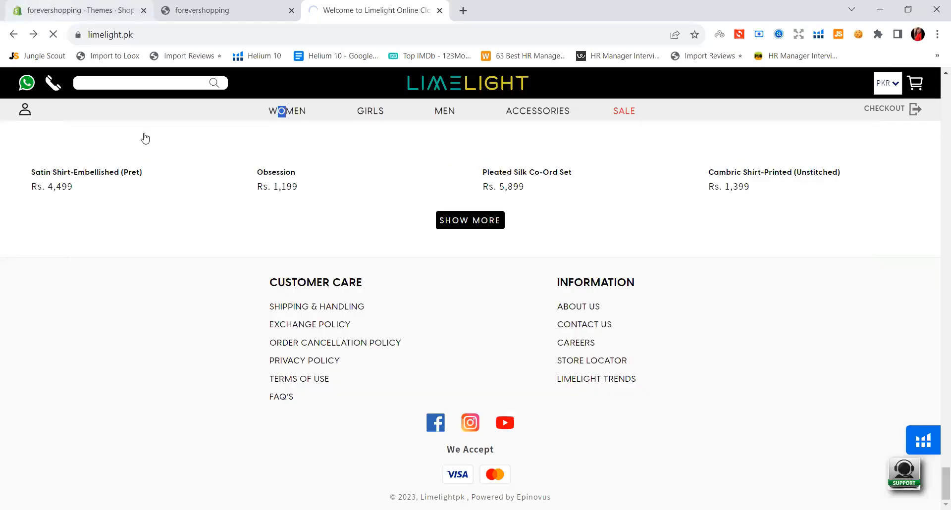
scroll(152, 223, "up", 6)
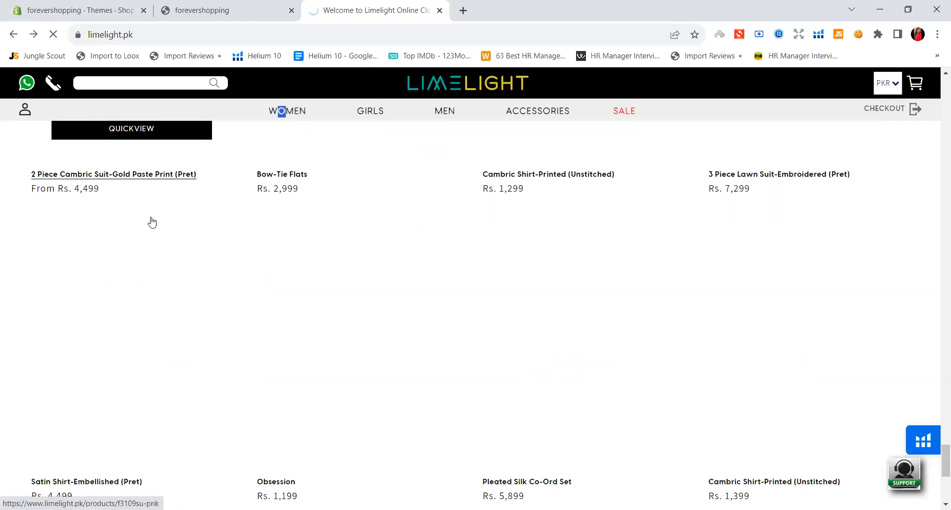
scroll(152, 223, "up", 10)
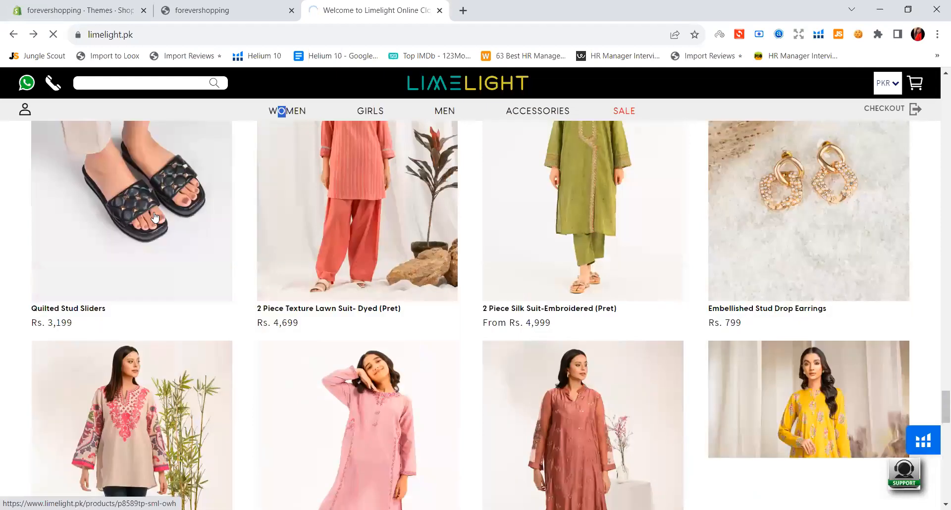
scroll(155, 215, "up", 4)
scroll(155, 215, "up", 3)
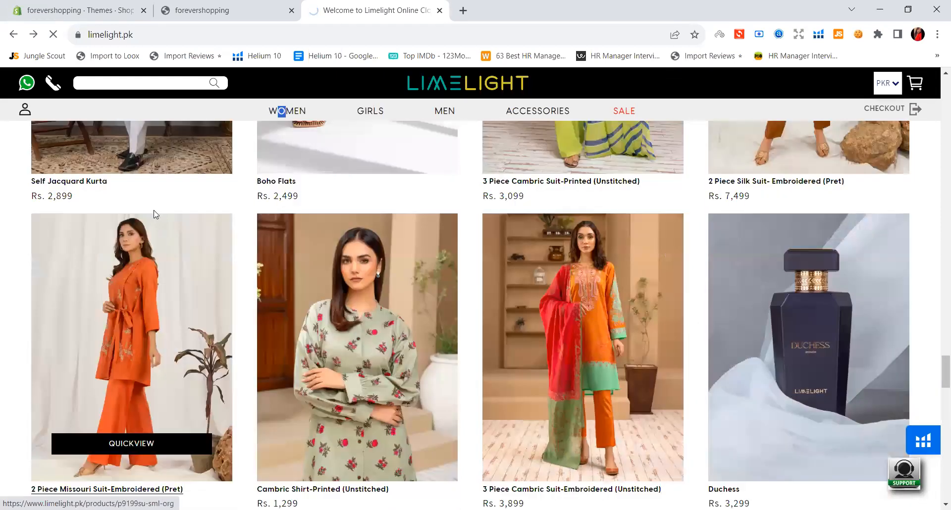
Go to Products in the Shopify admin and open the app store's Finding products page through Find products to sell.
key("ctrl+1")
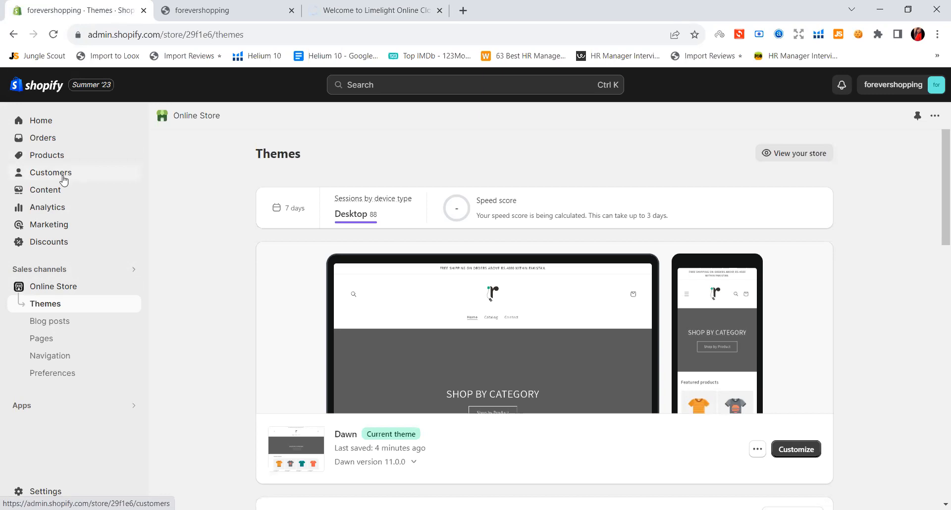
left_click(50, 160)
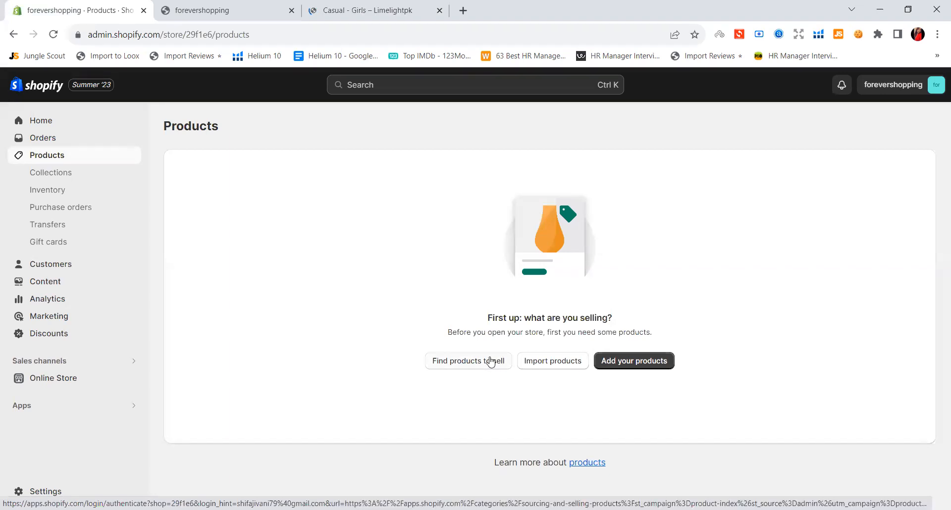
left_click(472, 365)
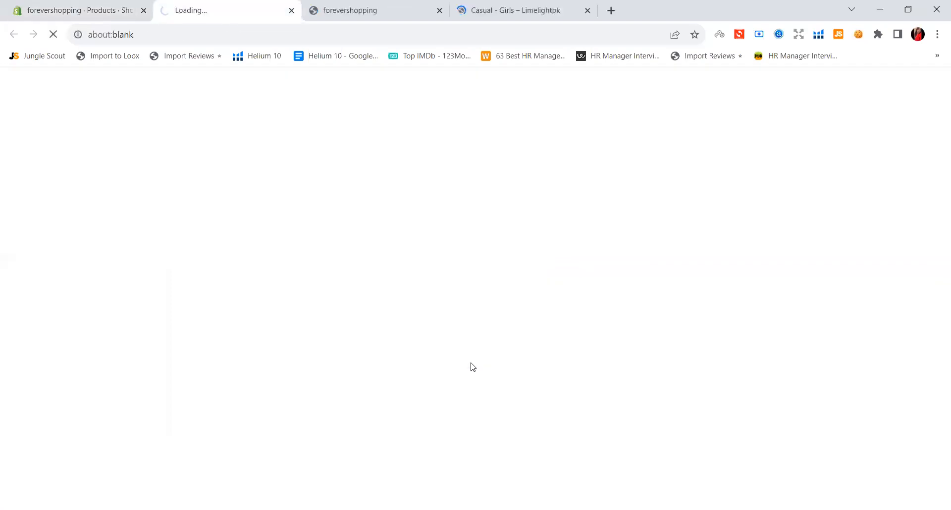
left_click(90, 12)
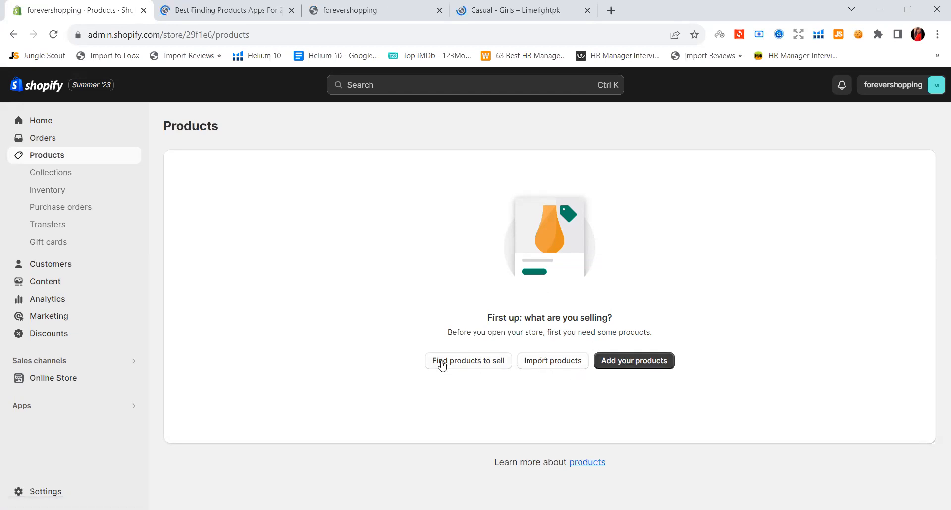
left_click(191, 6)
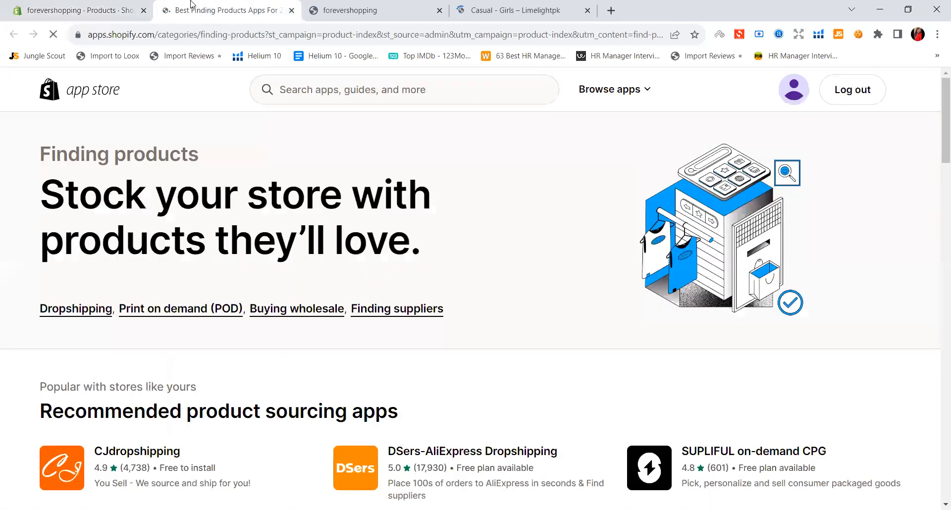
left_click(94, 10)
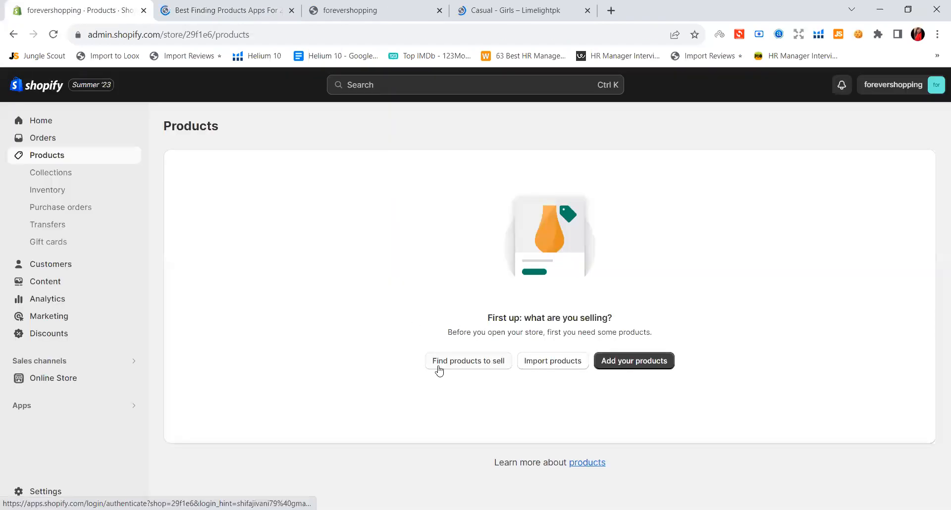
left_click(434, 364)
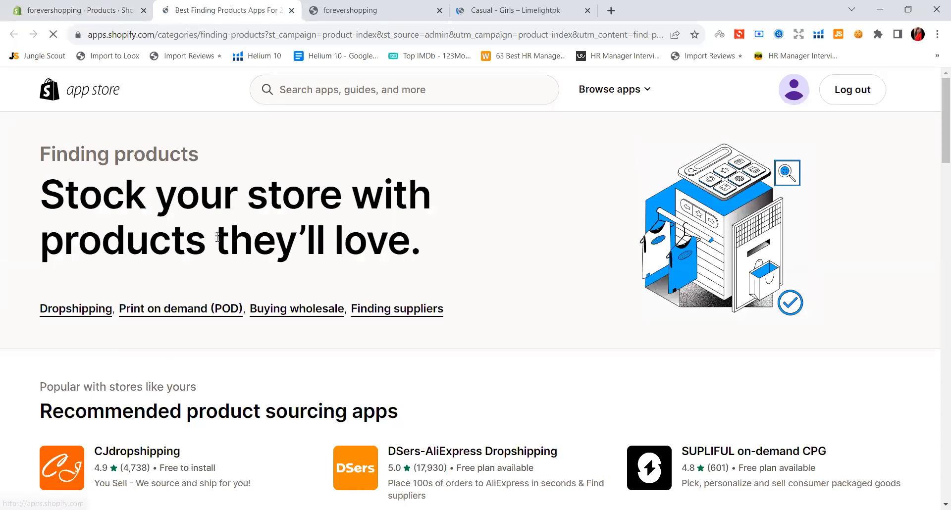
Review the recommended product sourcing apps, reload the page, and try to open the CJdropshipping listing.
scroll(138, 254, "down", 3)
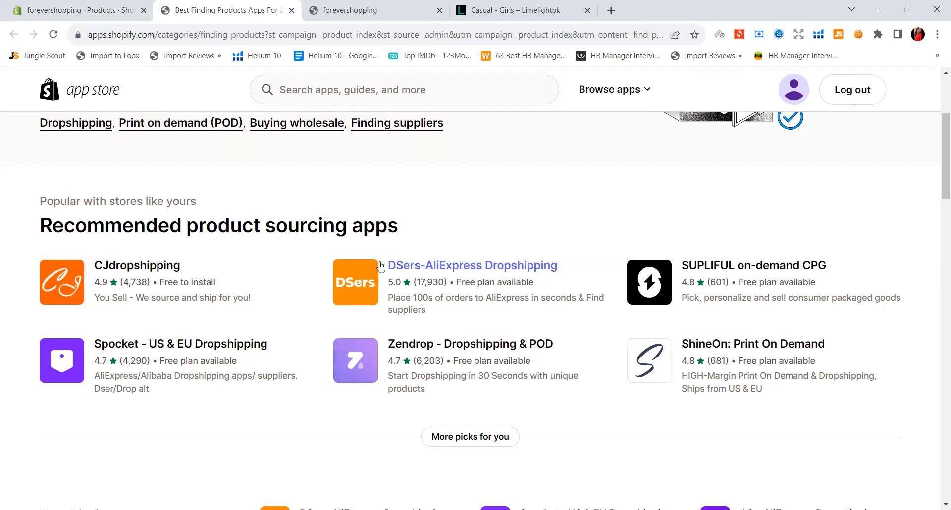
left_click(127, 268)
left_click(50, 38)
left_click(50, 38)
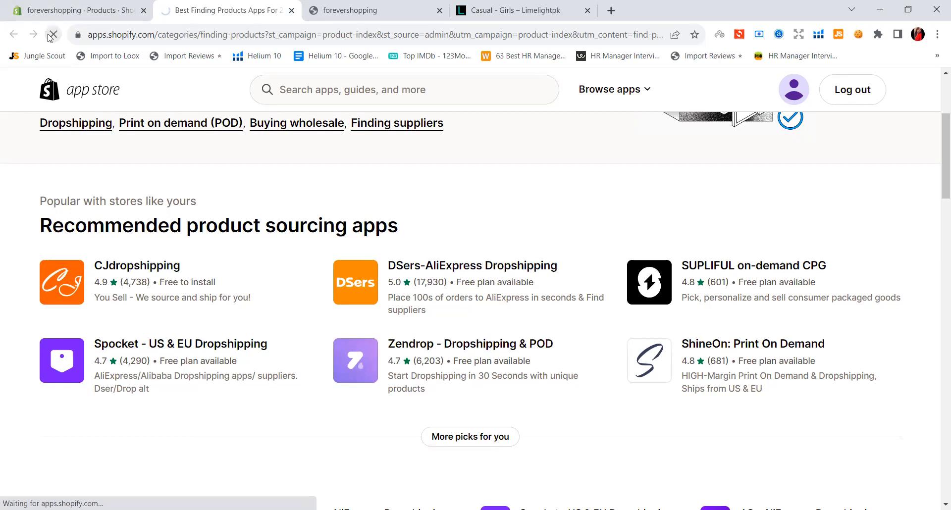
left_click(51, 36)
left_click(176, 124)
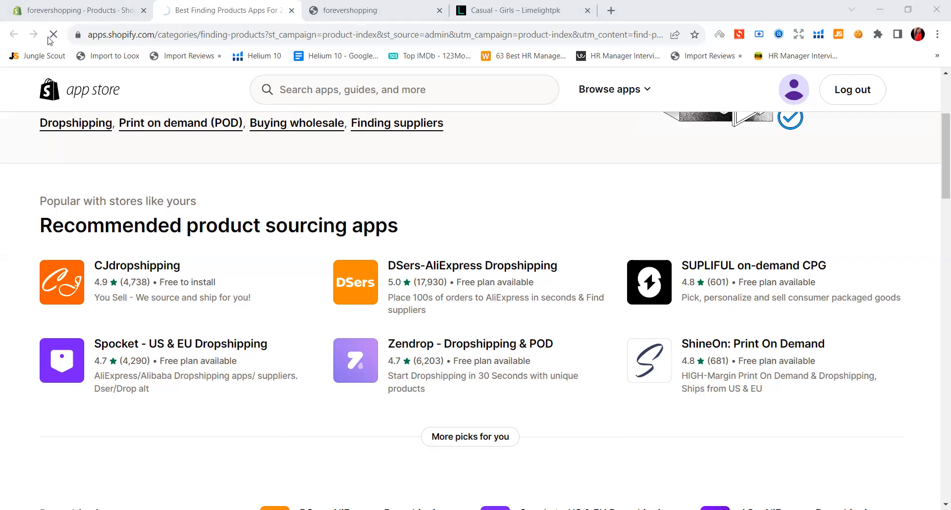
left_click(131, 268)
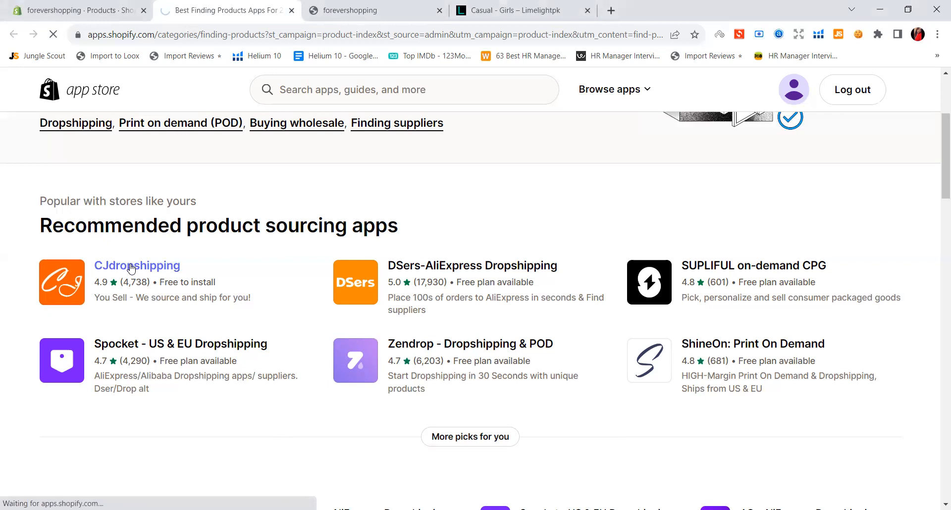
Return to the forevershopping Products admin page and search the Shopify App Store for "cj dropshipping" from there.
left_click(126, 7)
left_click(194, 15)
left_click(100, 5)
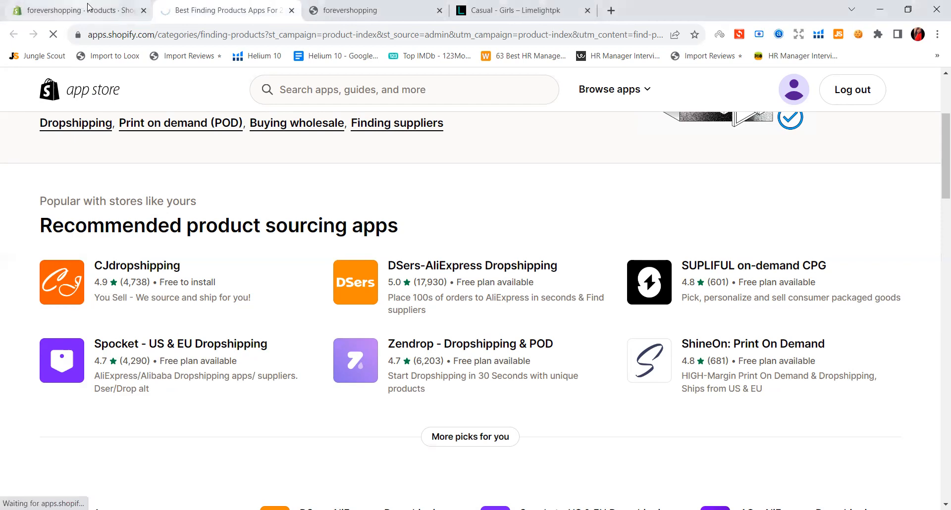
left_click(92, 8)
left_click(415, 88)
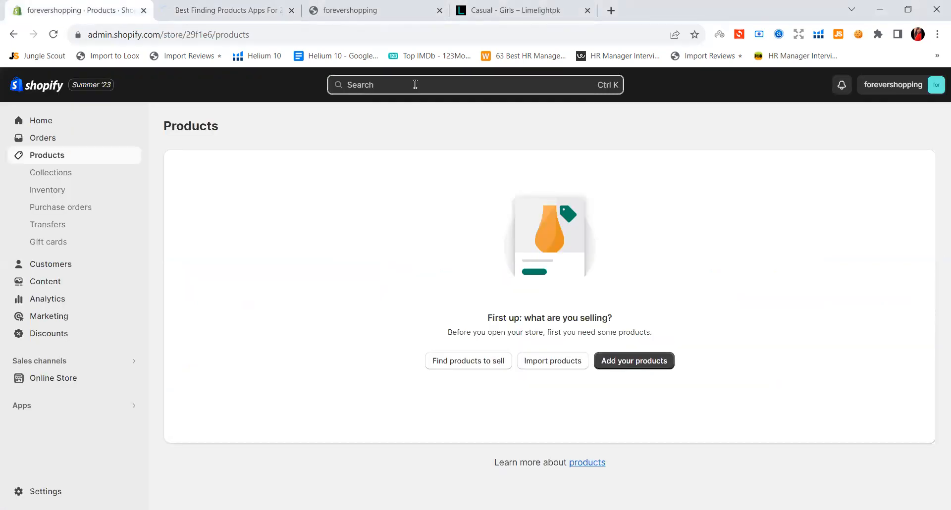
type("cj dr")
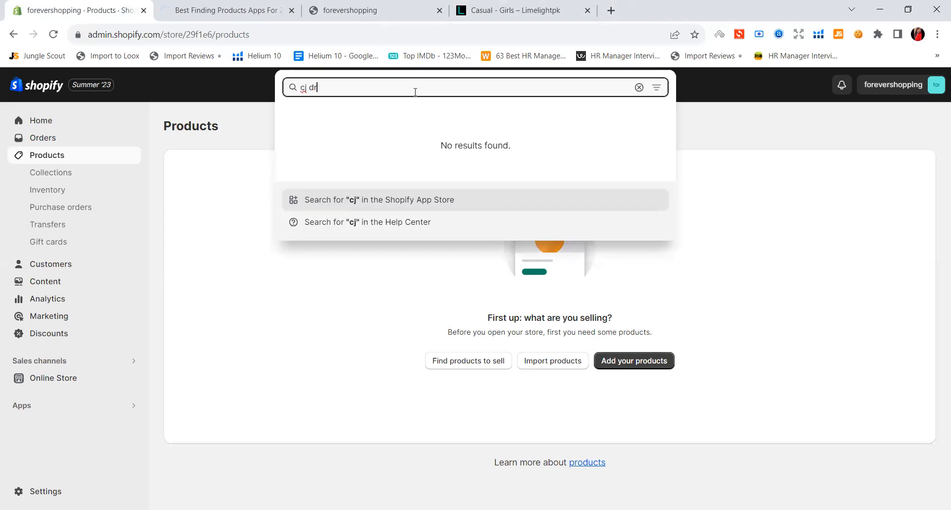
type("ops")
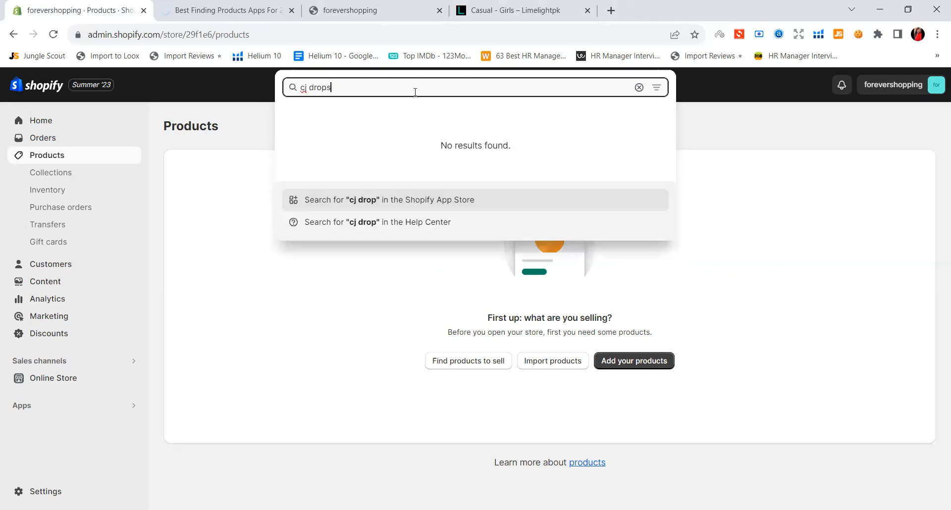
type("hipping")
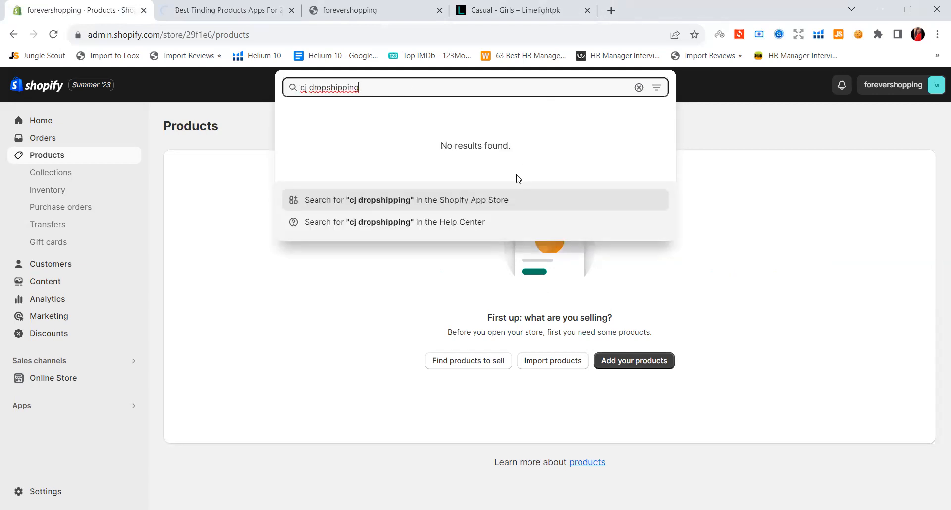
key("Return")
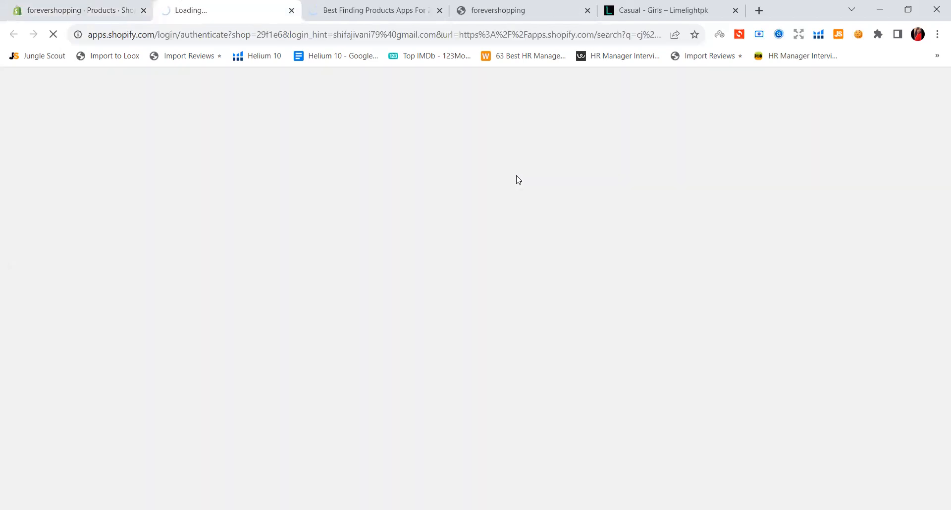
left_click(87, 5)
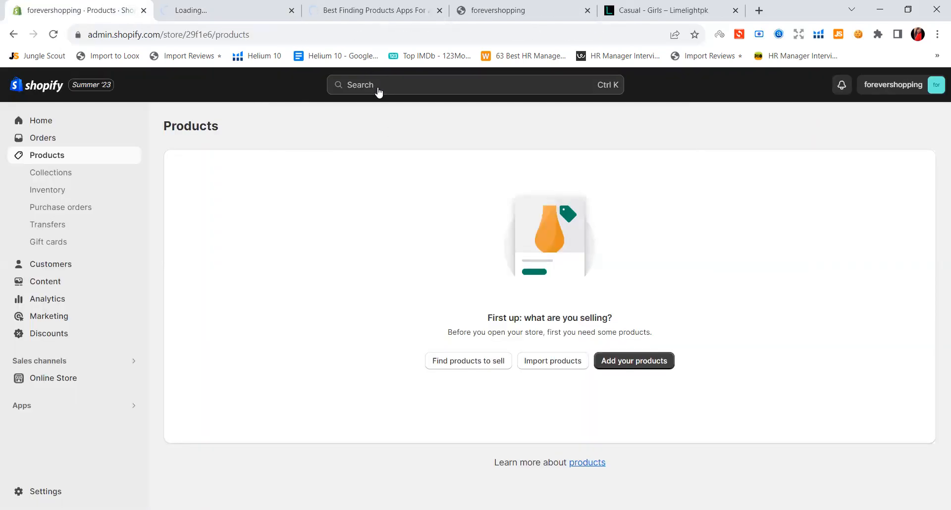
left_click(246, 7)
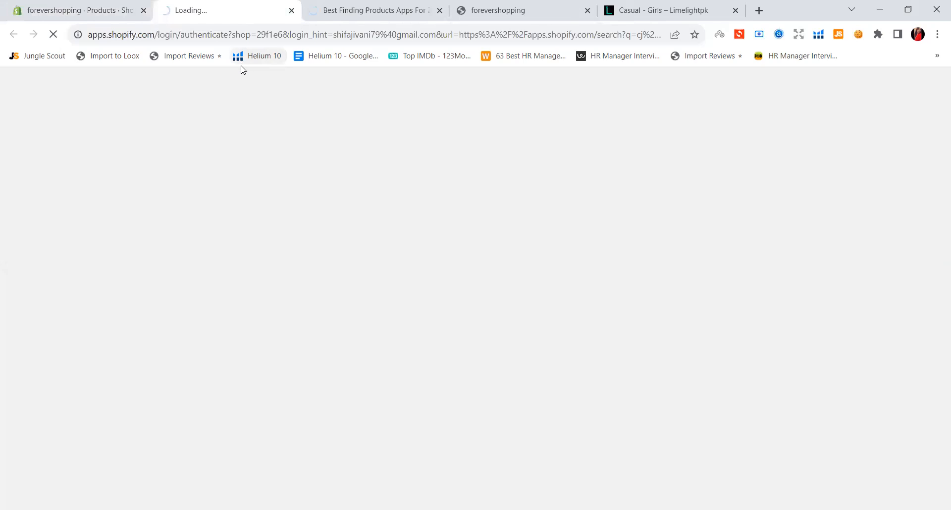
left_click(380, 9)
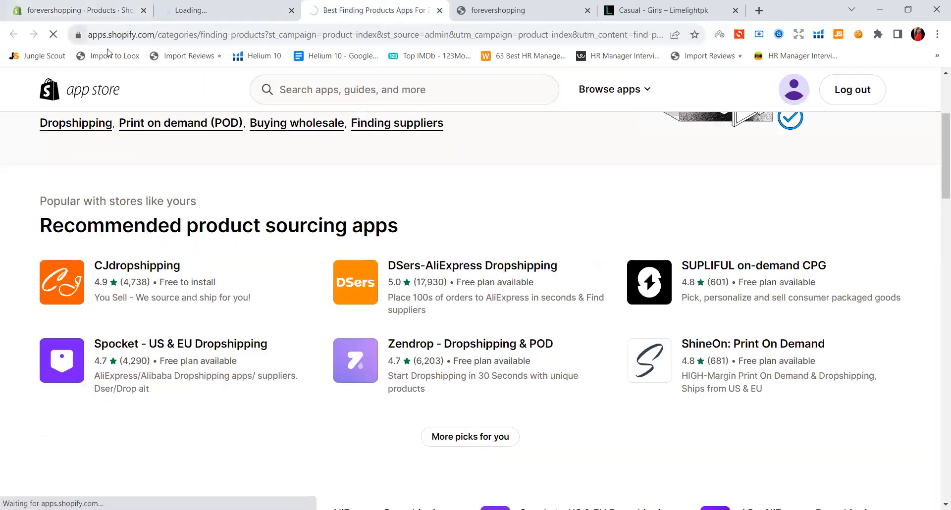
left_click(241, 5)
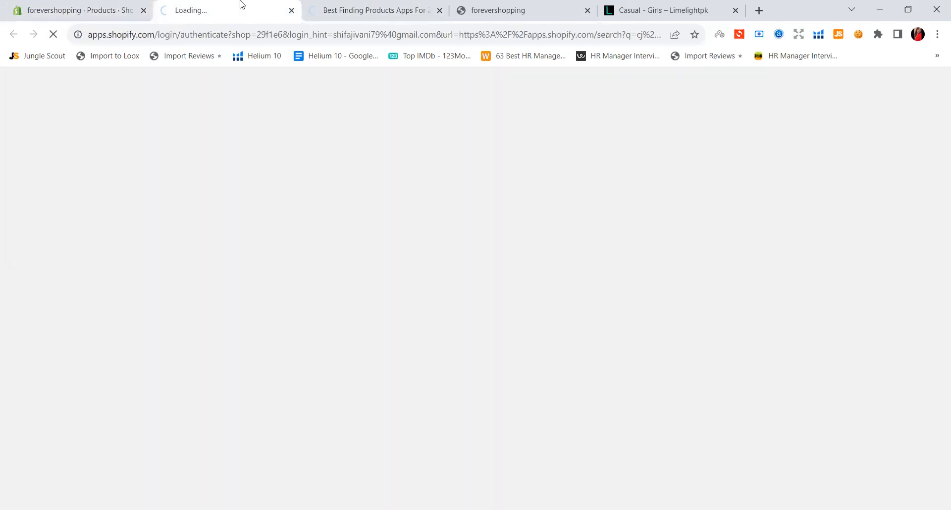
left_click(78, 8)
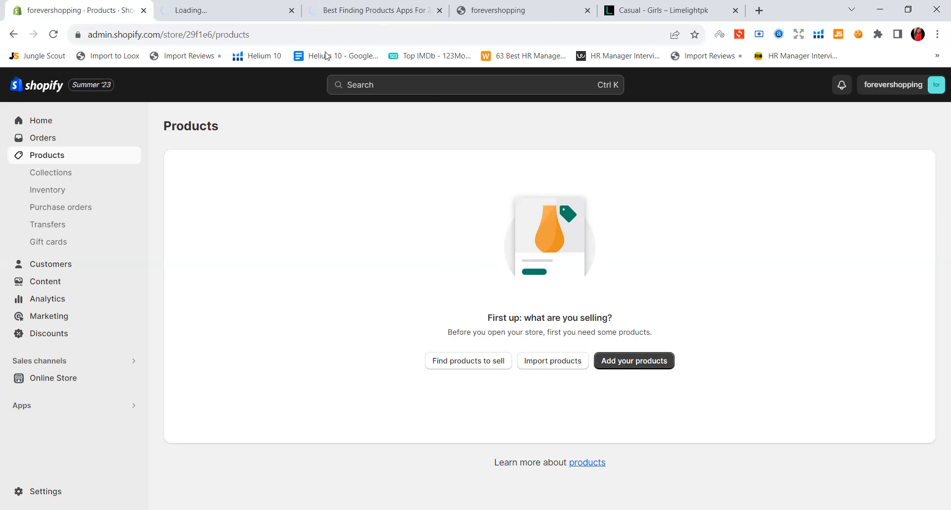
left_click(353, 15)
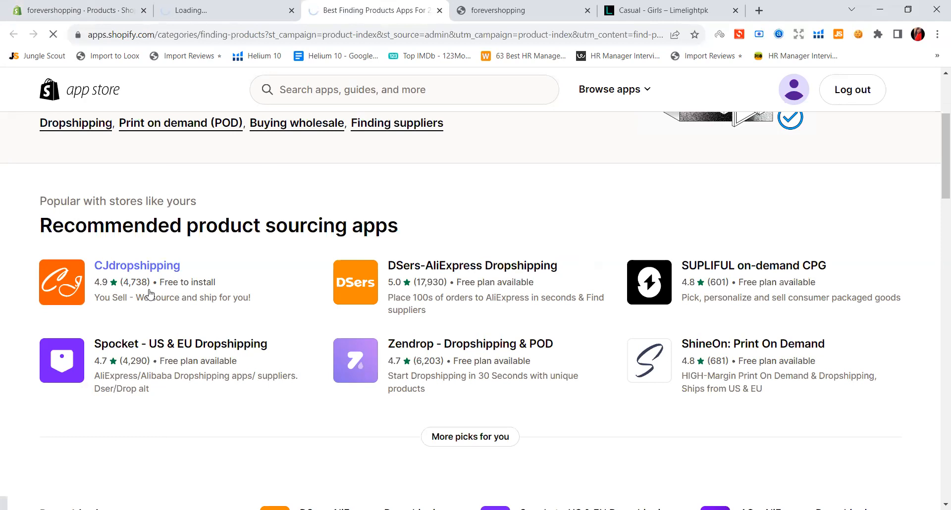
left_click(201, 6)
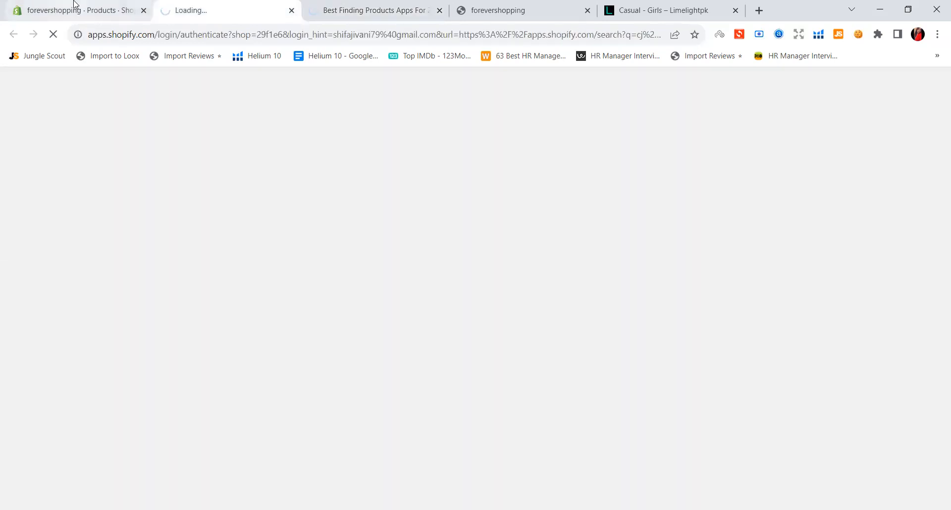
left_click(75, 5)
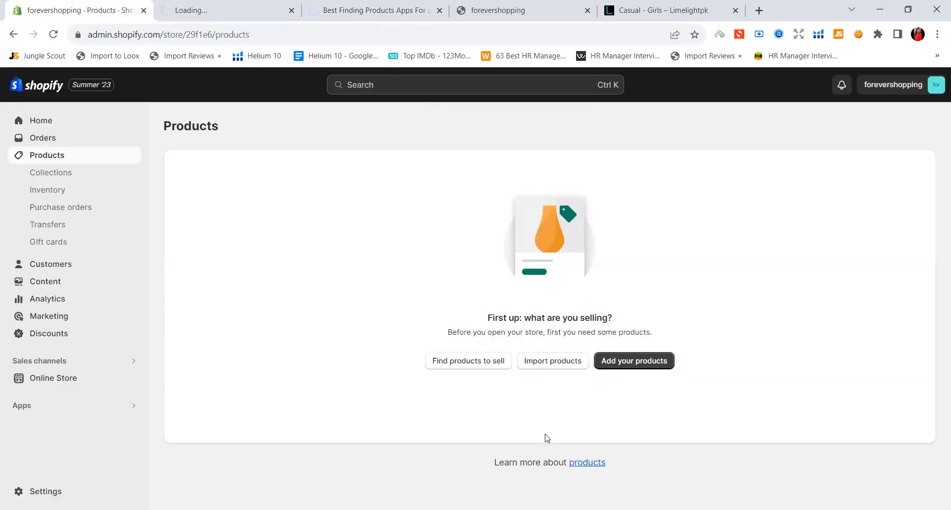